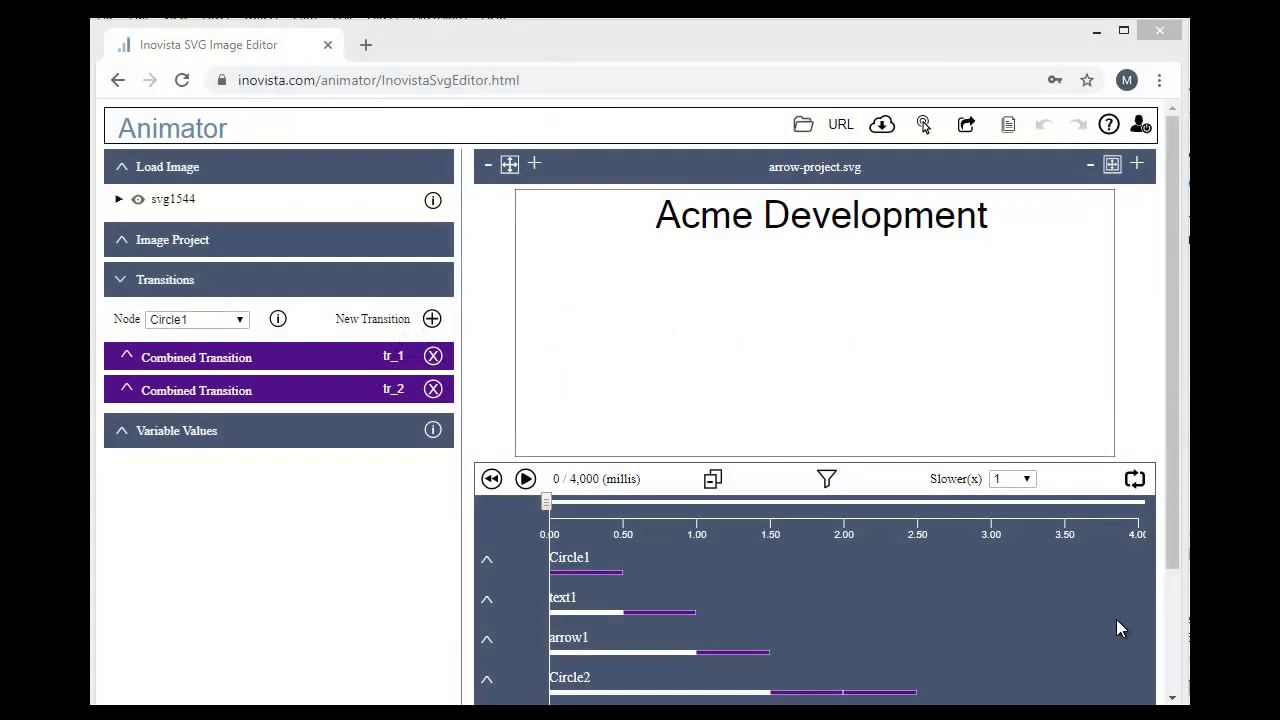
# - Play the finished arrow-project.svg animation
pyautogui.click(525, 479)
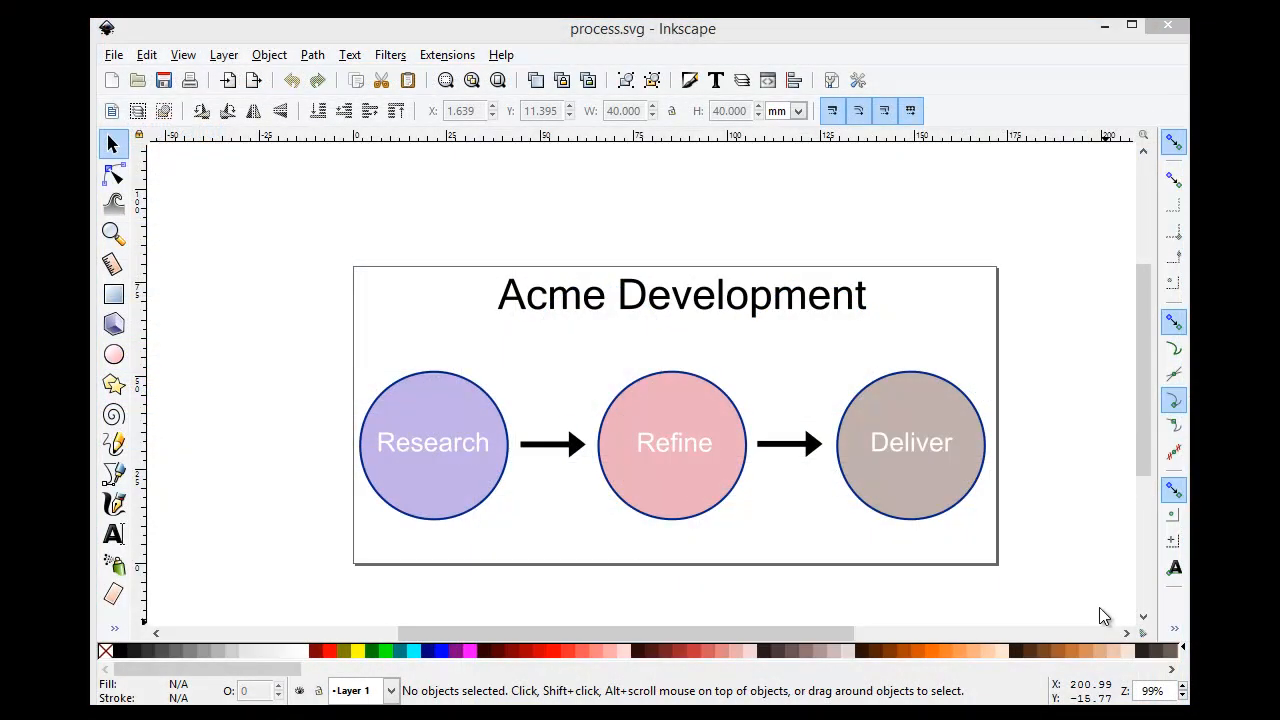
# - In Inkscape, check that the circles, arrows and text labels of process.svg are separate objects by selecting them in turn
pyautogui.click(416, 420)
pyautogui.click(702, 413)
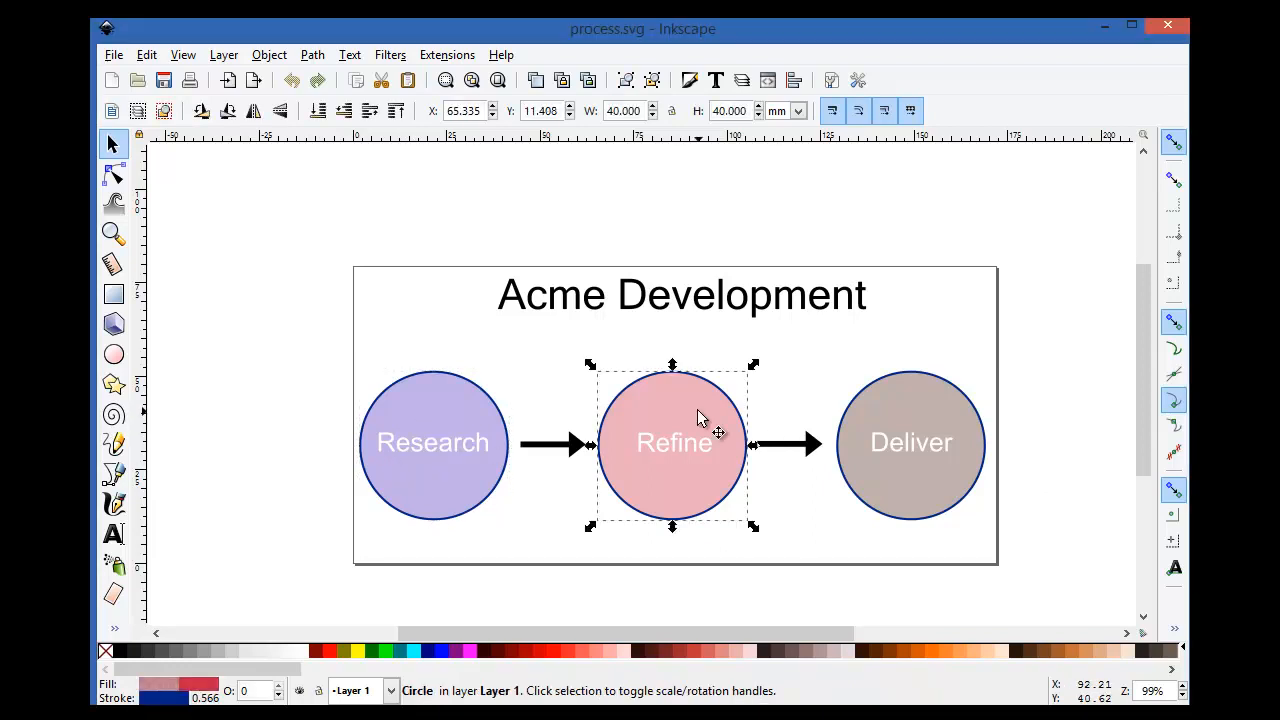
pyautogui.click(888, 422)
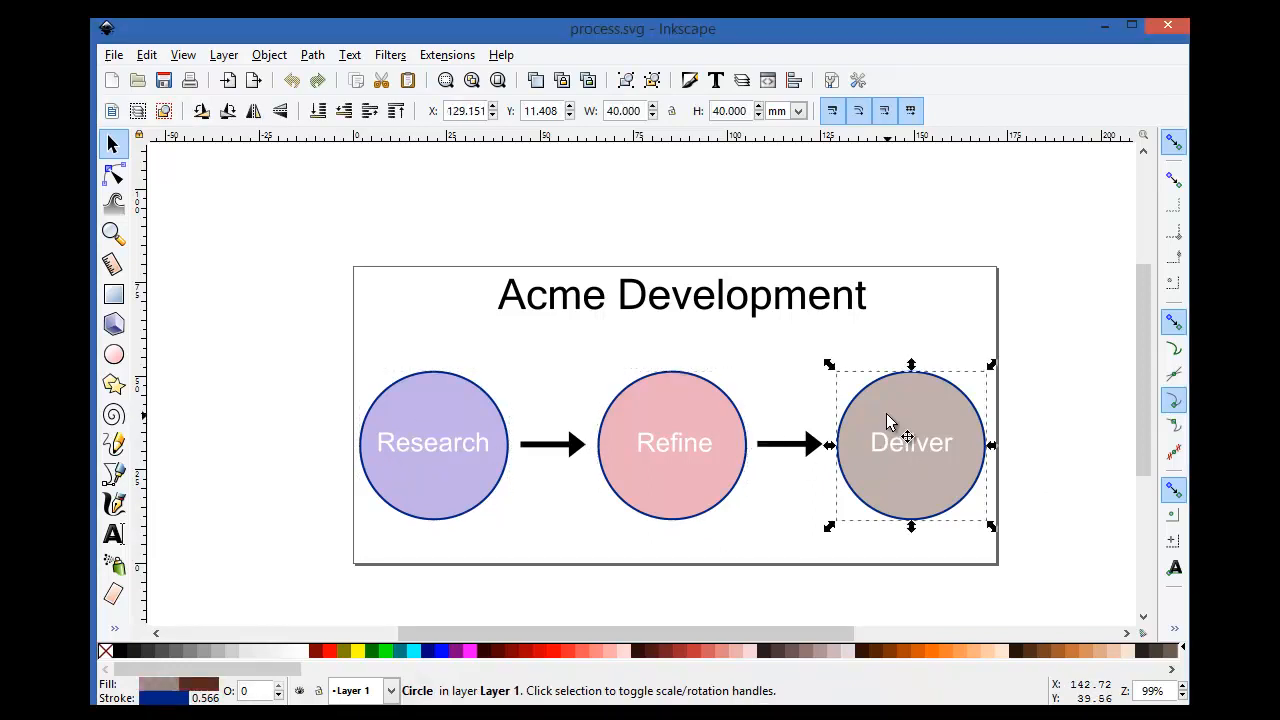
pyautogui.click(550, 447)
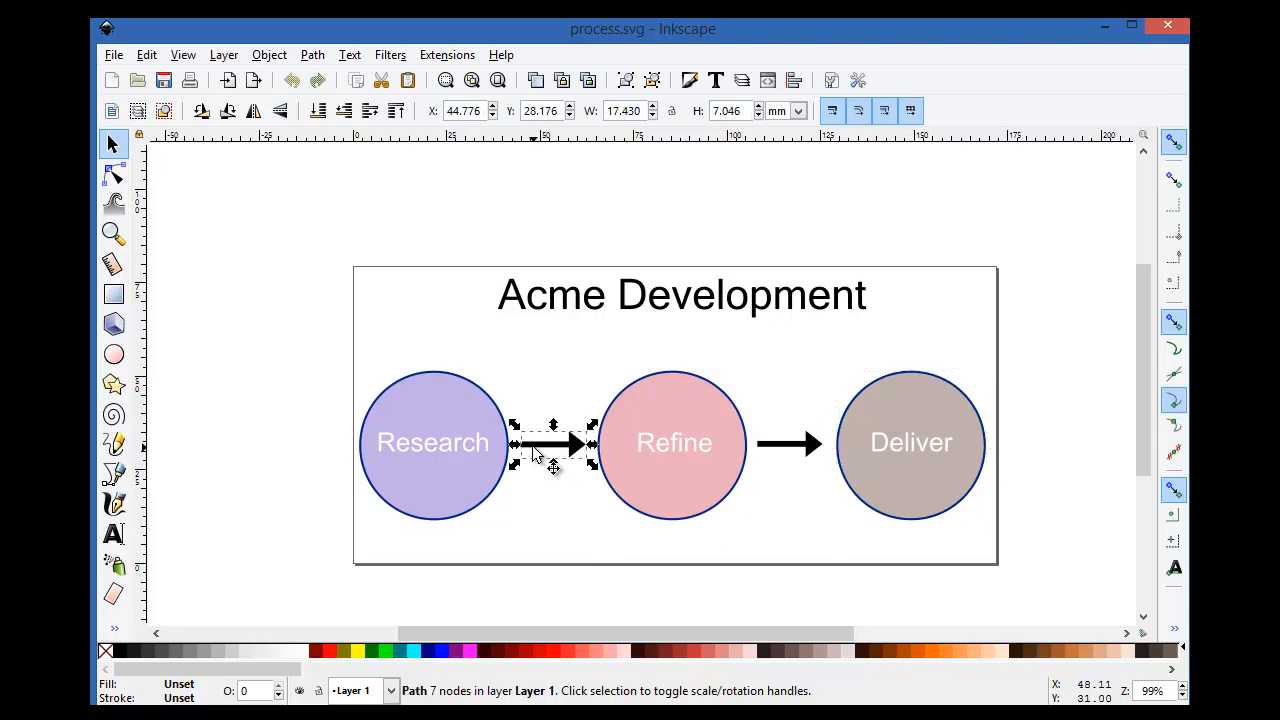
pyautogui.click(792, 446)
pyautogui.click(672, 455)
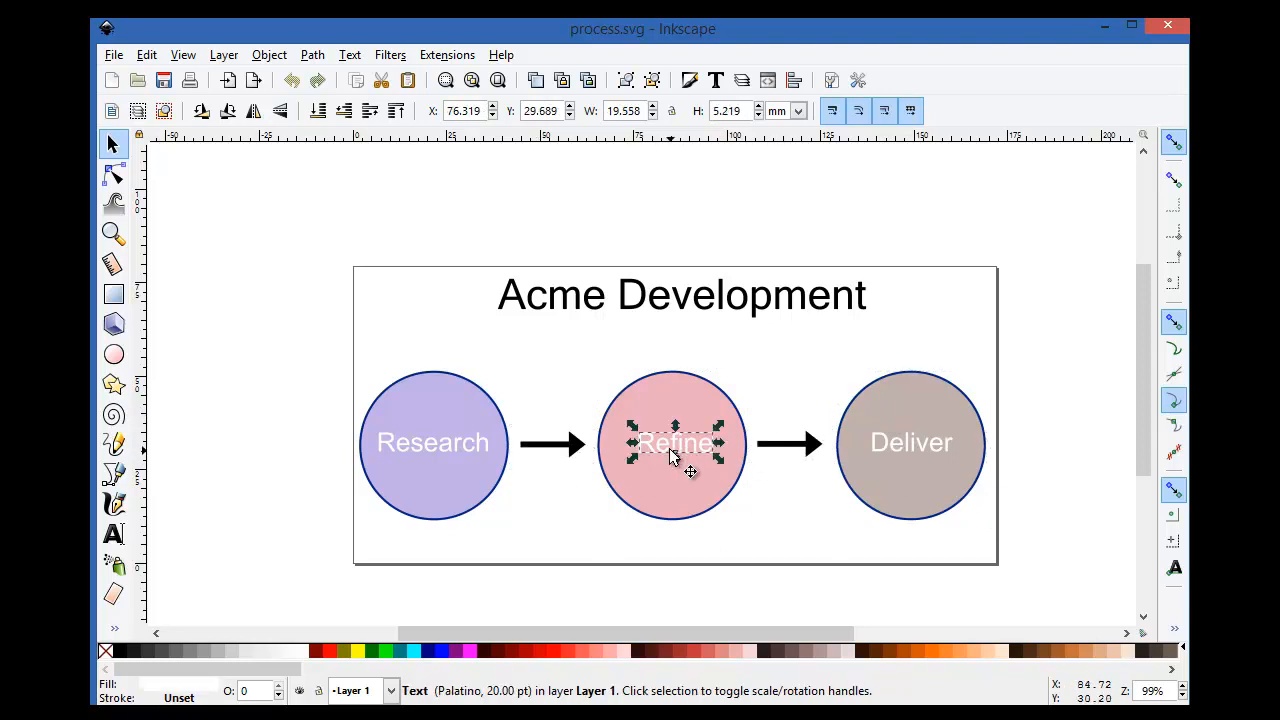
# - Show the object properties of the Research text and check the IDs of that text, the Refine circle and the Deliver circle
pyautogui.click(446, 443)
pyautogui.rightClick(446, 443)
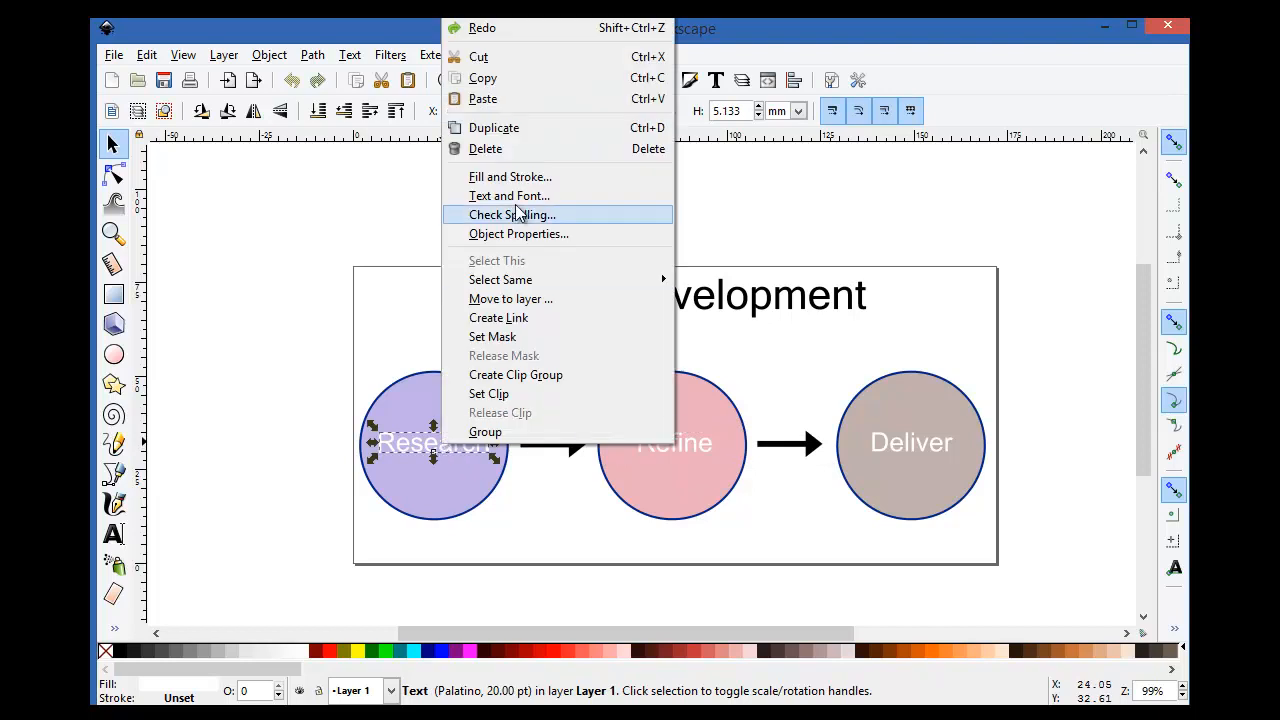
pyautogui.click(535, 235)
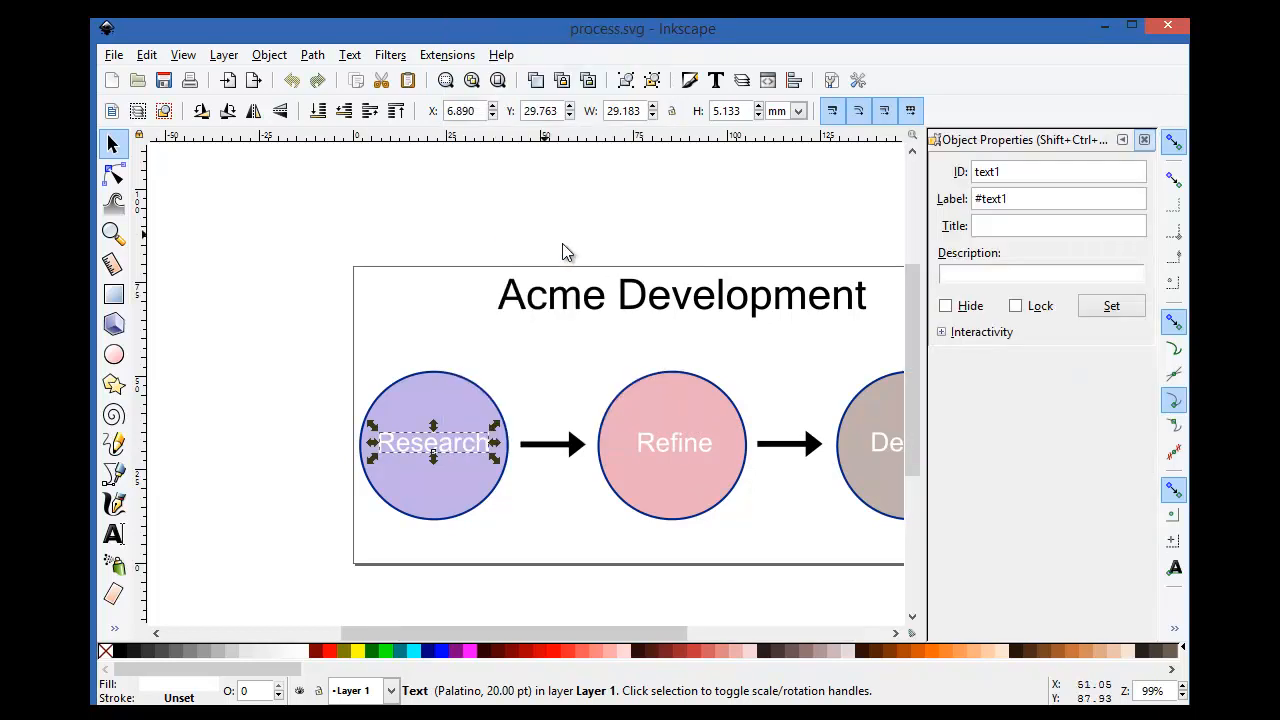
pyautogui.doubleClick(1040, 182)
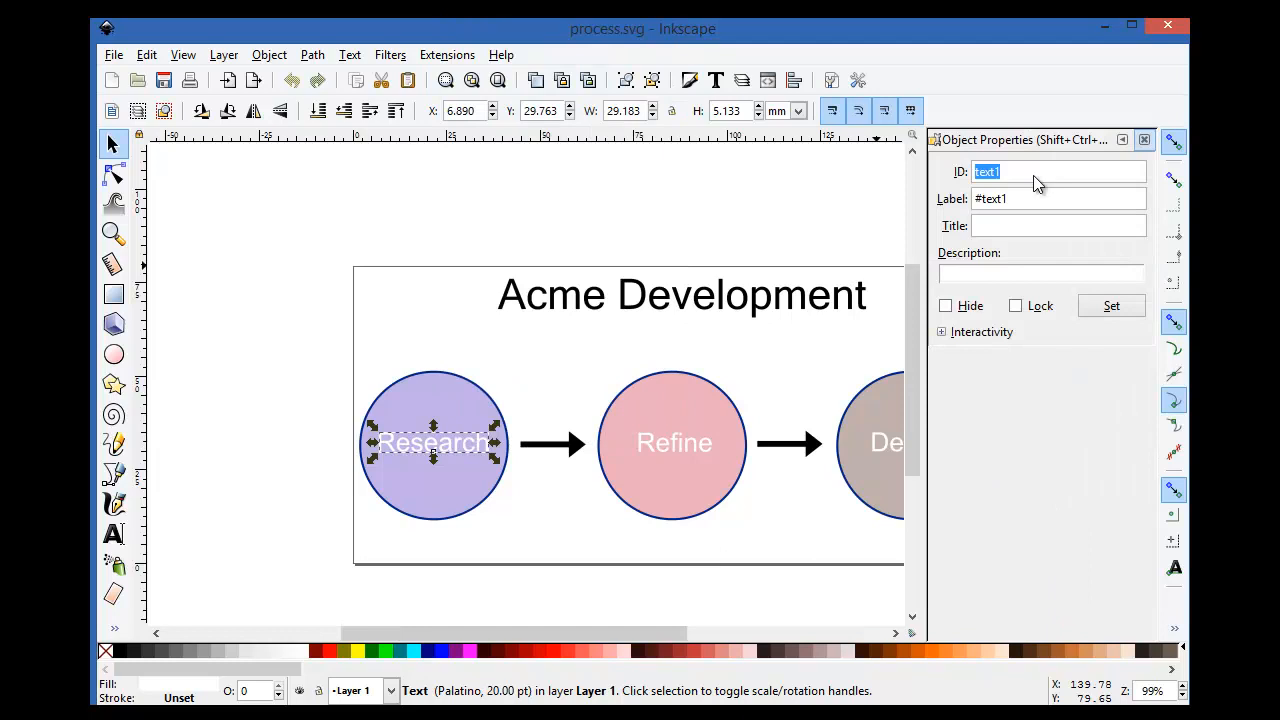
pyautogui.click(668, 416)
pyautogui.click(868, 412)
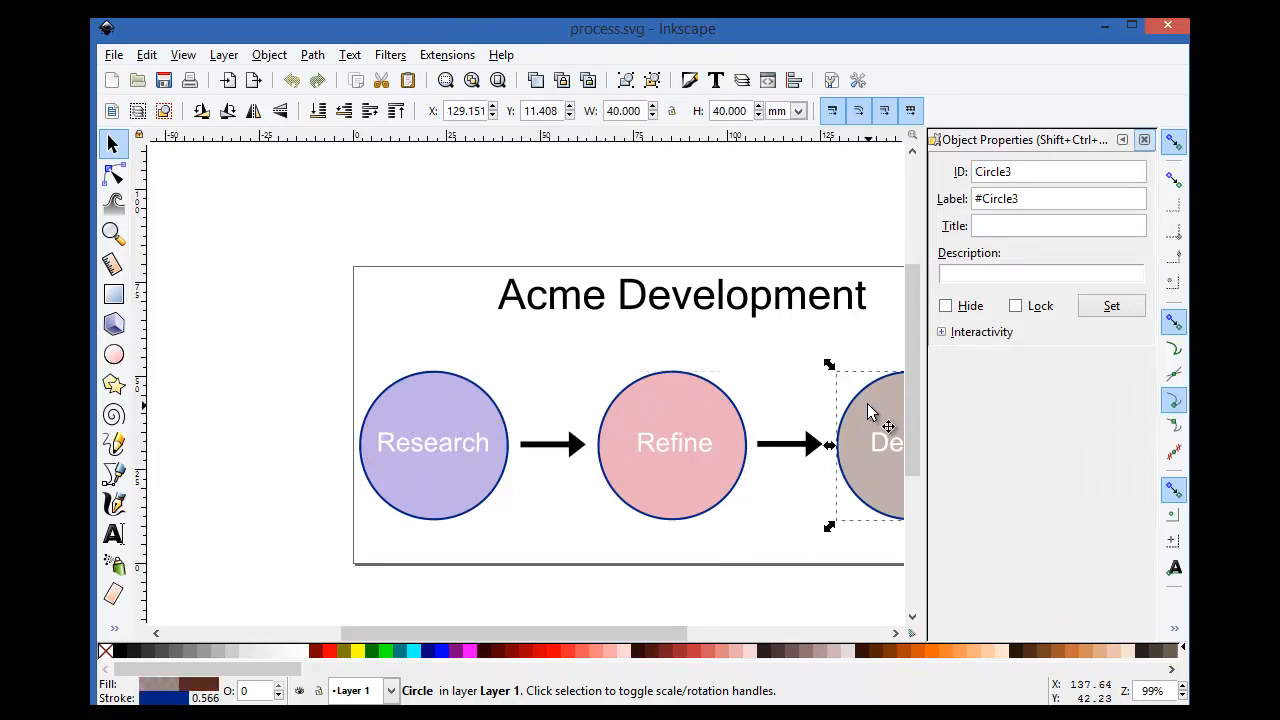
# - Switch to the Inovista Animator and load process.svg from the CirclesTutorial folder
pyautogui.press('ctrl')
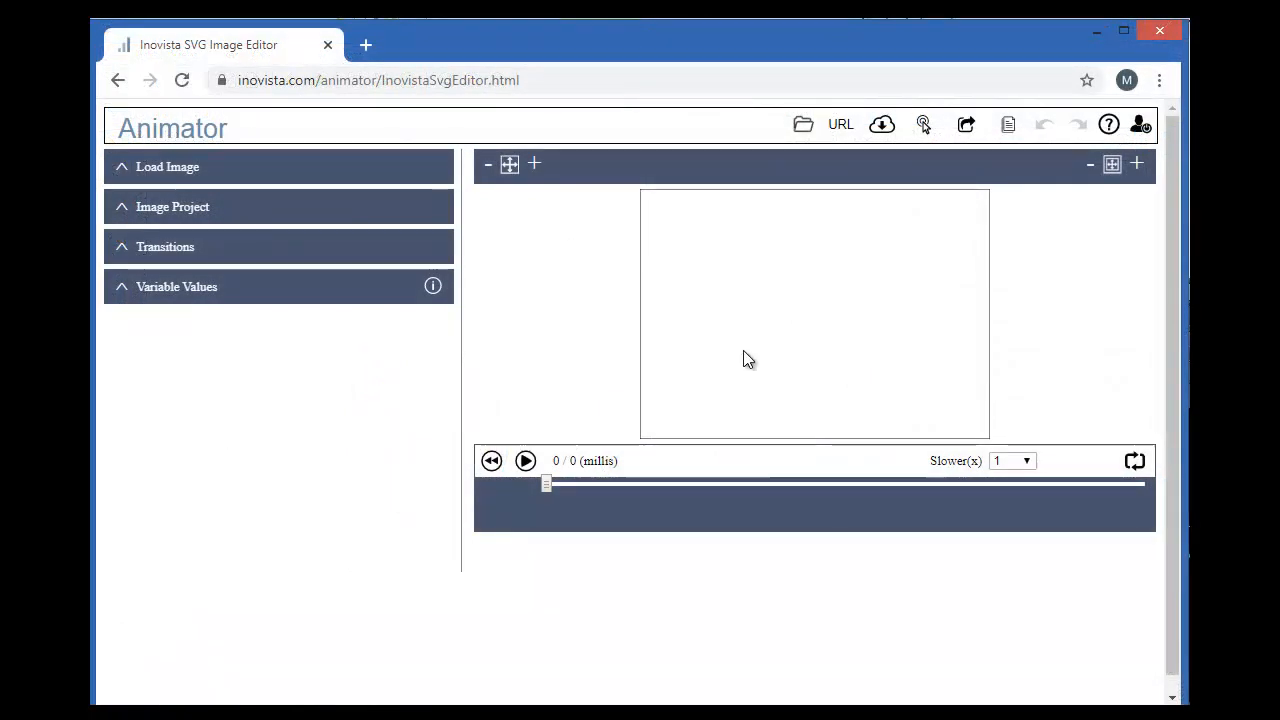
pyautogui.click(803, 127)
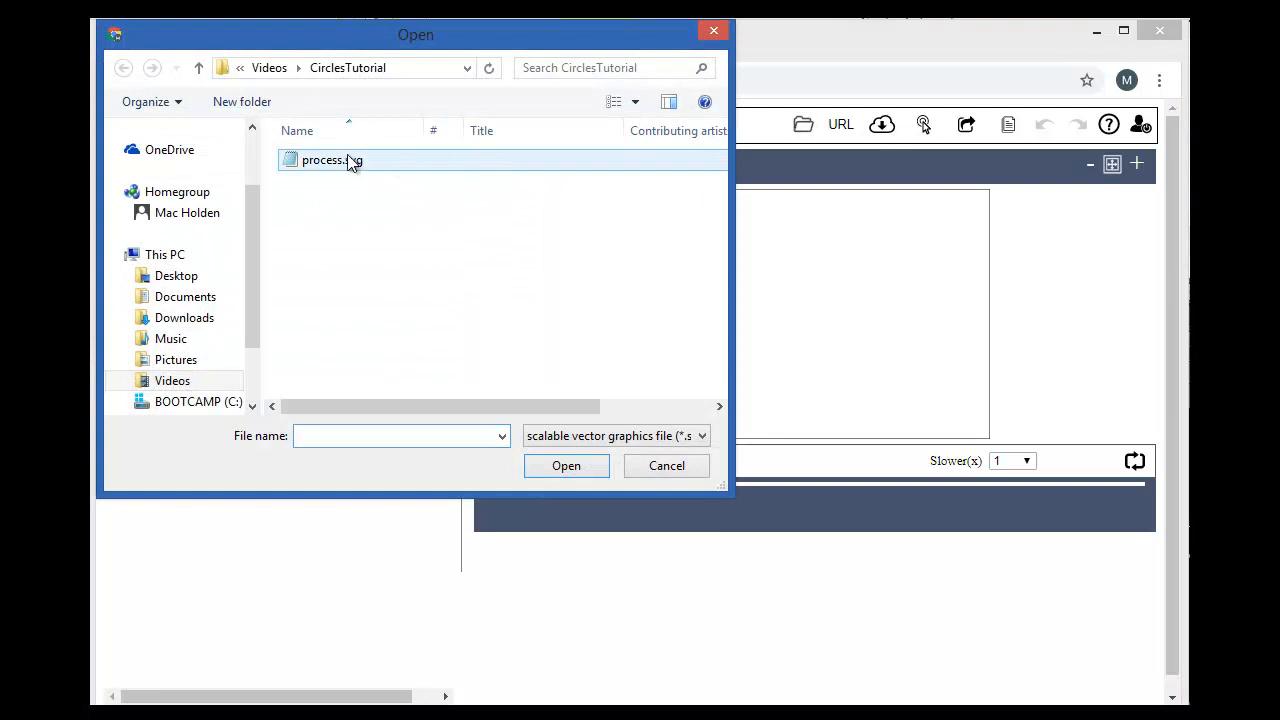
pyautogui.doubleClick(343, 162)
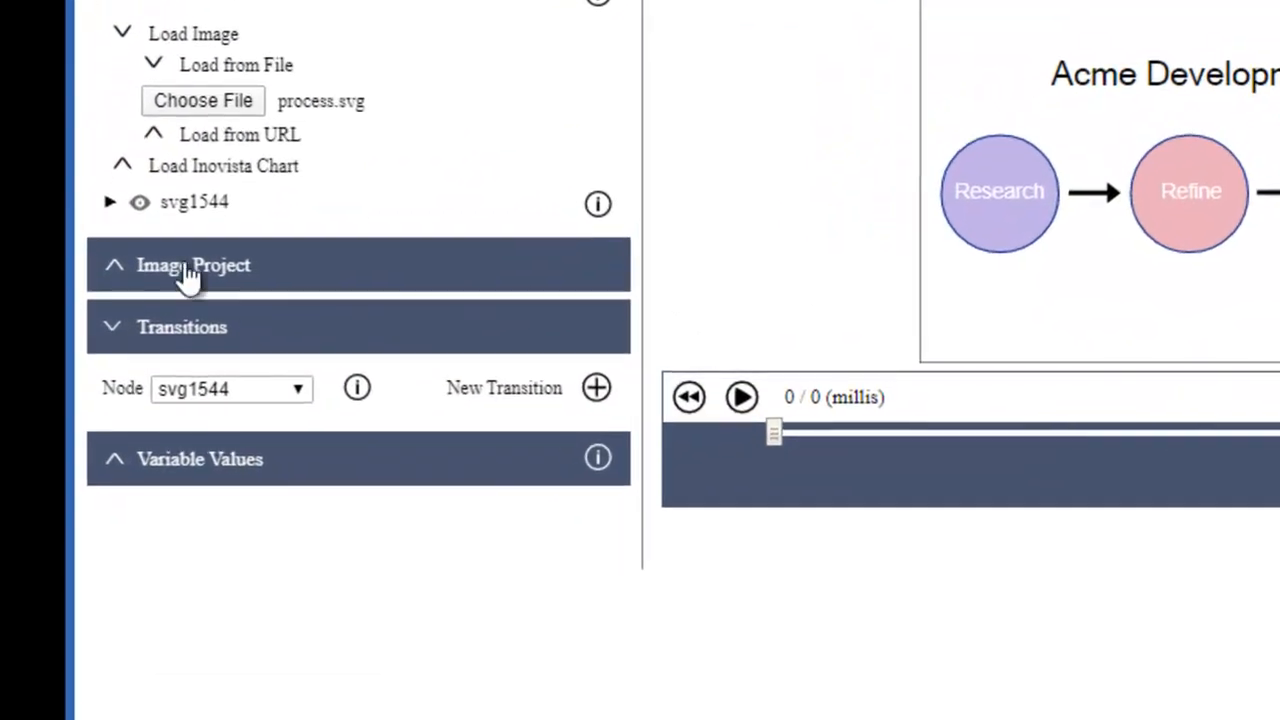
# - Set the image project's background size to 600 px wide and 300 px high
pyautogui.click(171, 374)
pyautogui.click(205, 390)
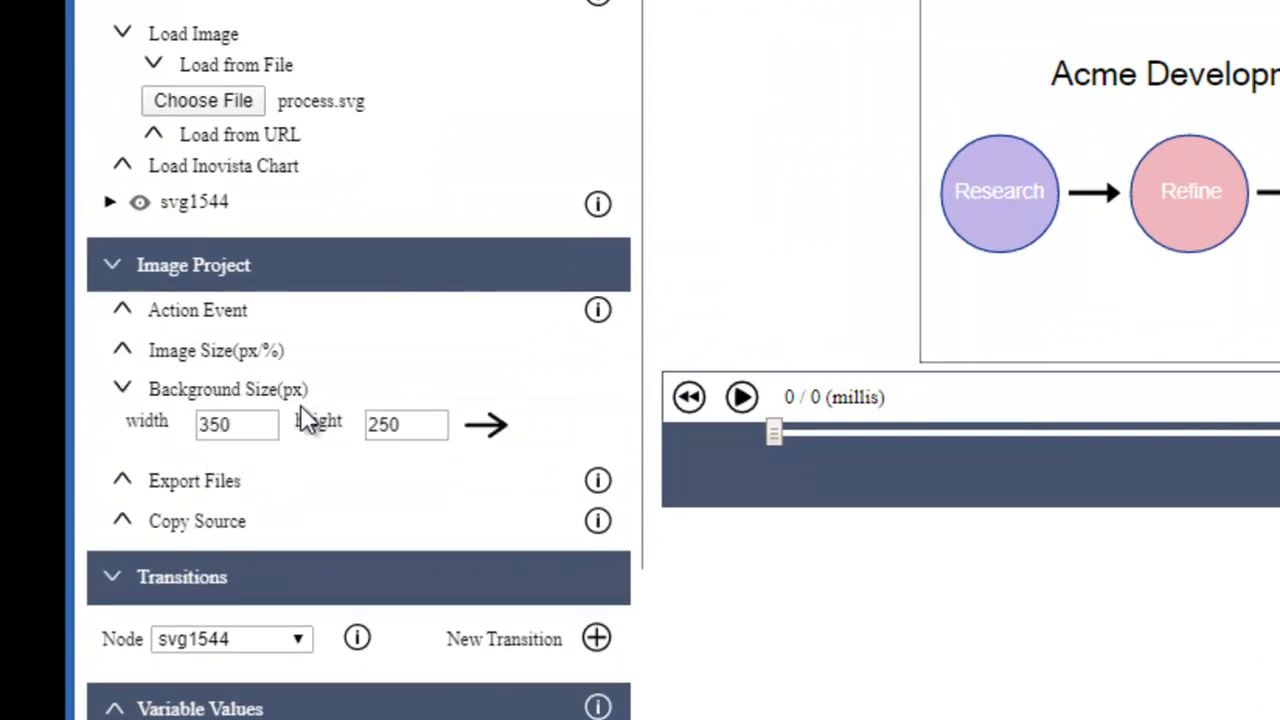
pyautogui.click(244, 422)
pyautogui.doubleClick(244, 422)
pyautogui.write('600')
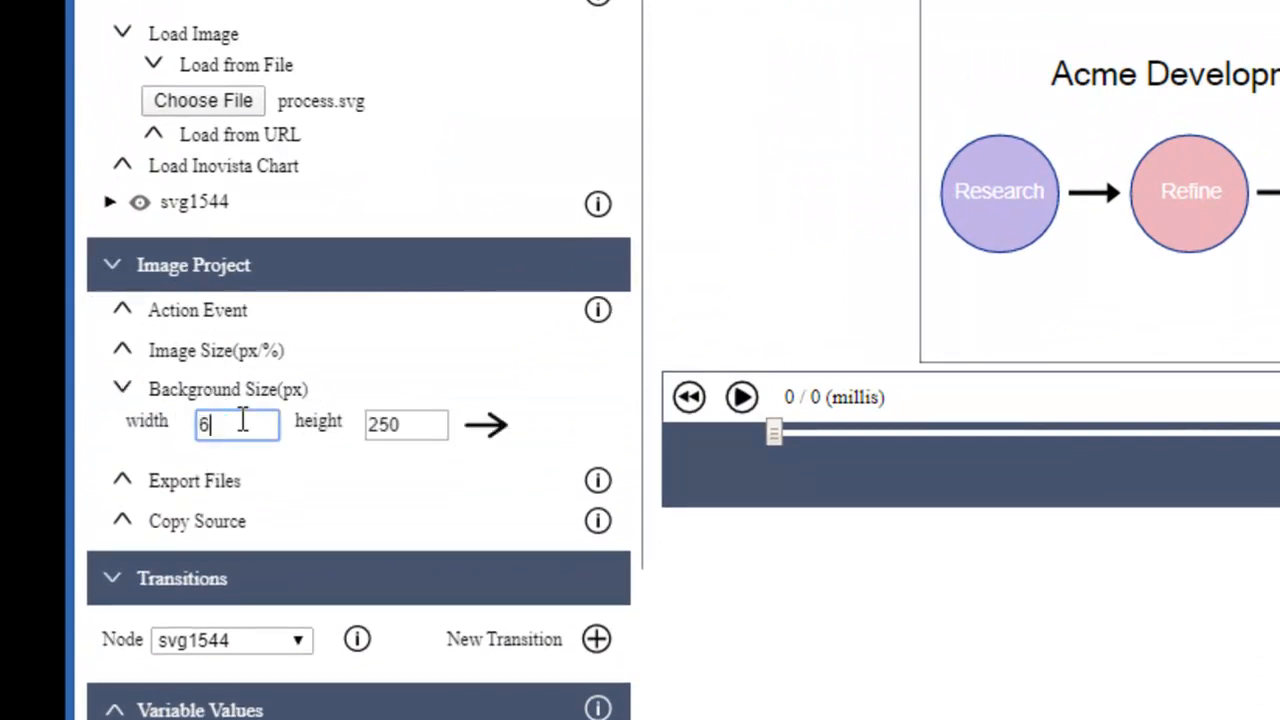
pyautogui.doubleClick(428, 420)
pyautogui.write('300')
pyautogui.click(480, 432)
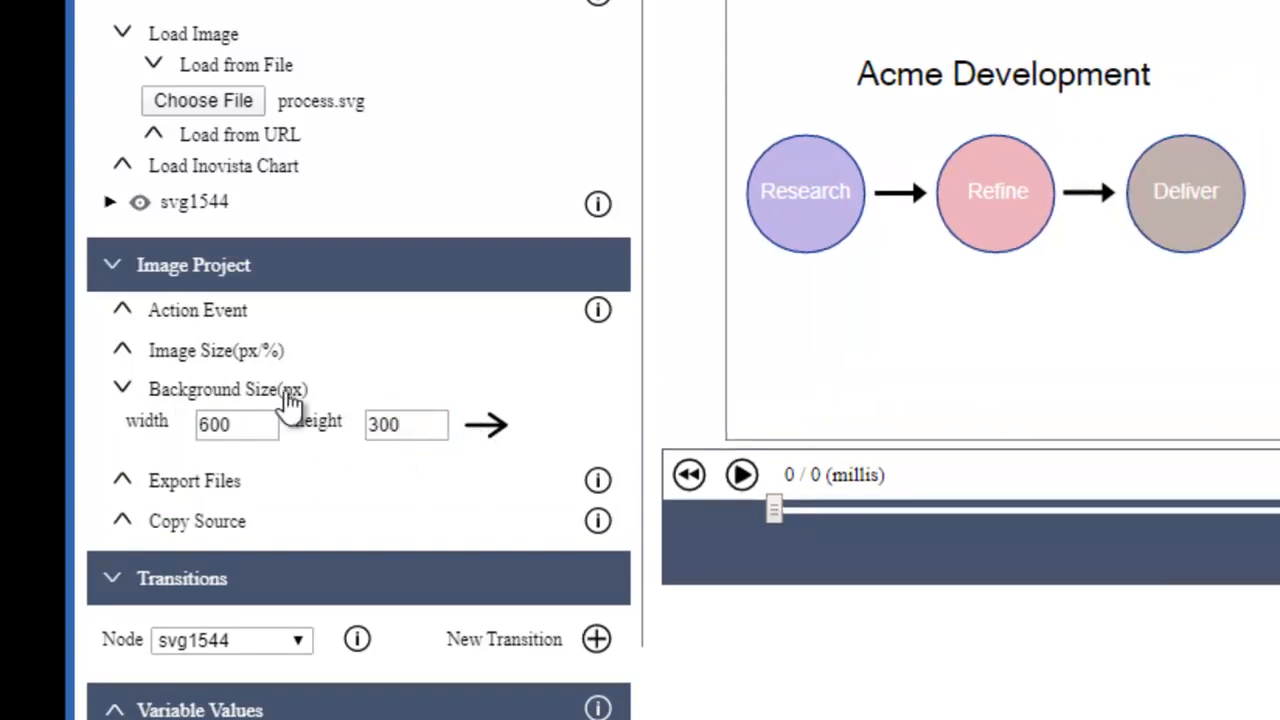
# - Set the image width to 550 px and switch the image size units to percent
pyautogui.click(206, 356)
pyautogui.click(250, 387)
pyautogui.doubleClick(250, 387)
pyautogui.write('5')
pyautogui.write('50')
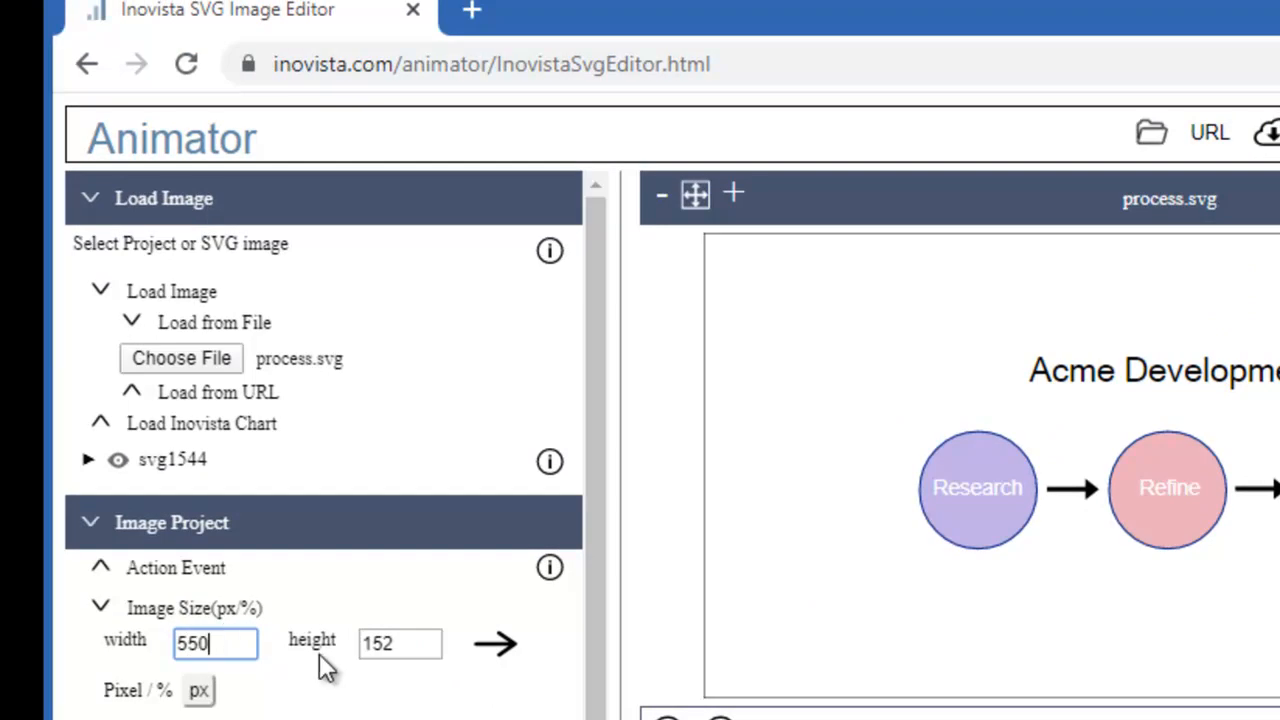
pyautogui.click(491, 658)
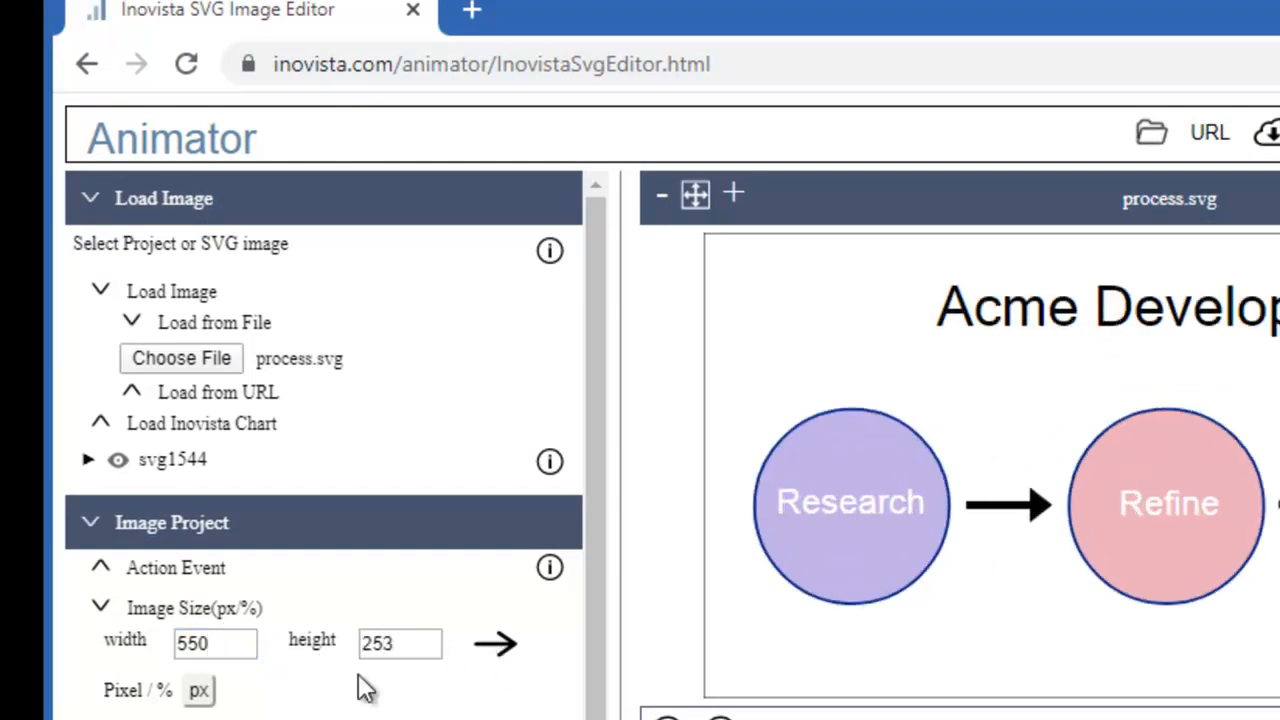
pyautogui.click(199, 694)
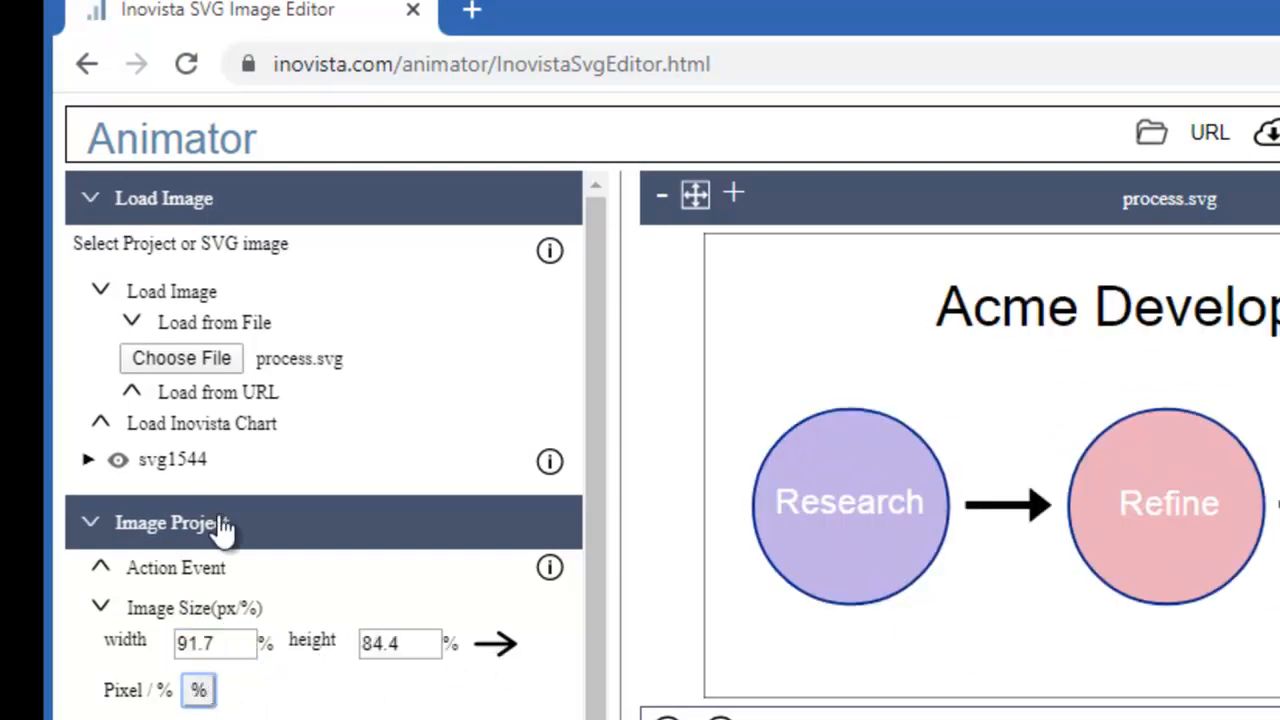
# - Expand svg1544 and layer1 in the image tree and match Circle1, Circle2 and Circle3 to their shapes in the drawing
pyautogui.click(88, 460)
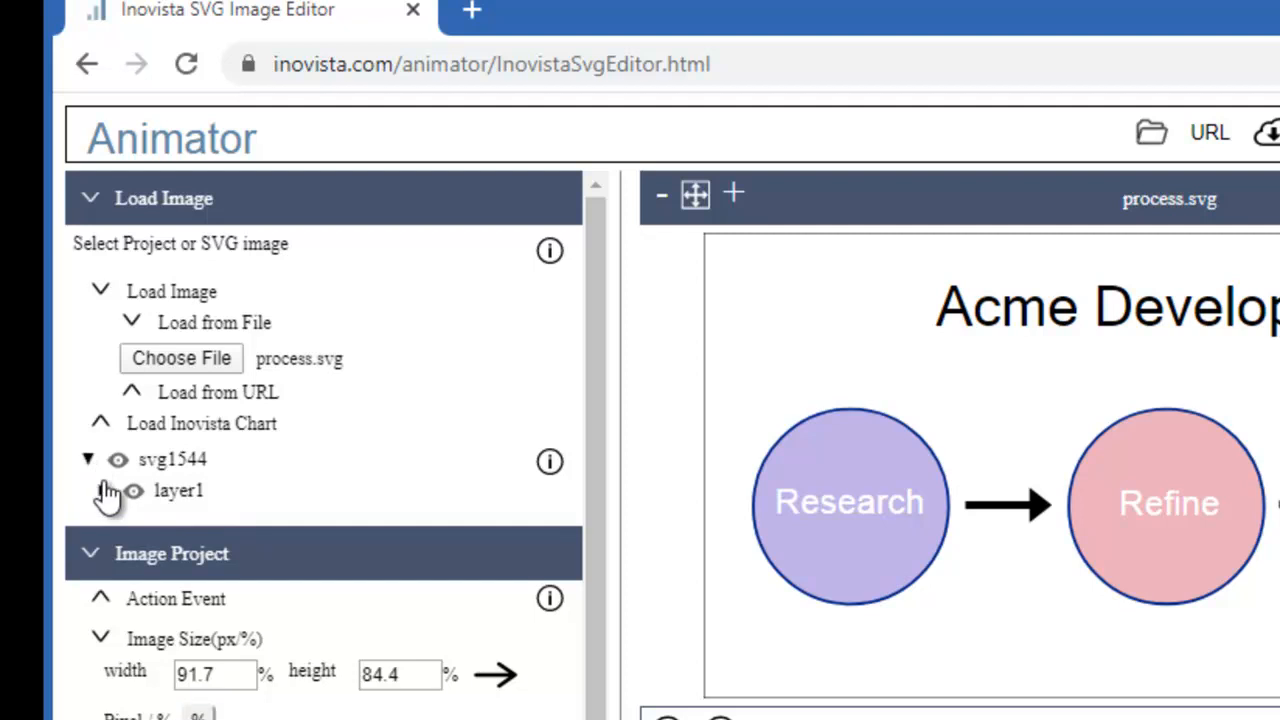
pyautogui.click(105, 490)
pyautogui.click(180, 546)
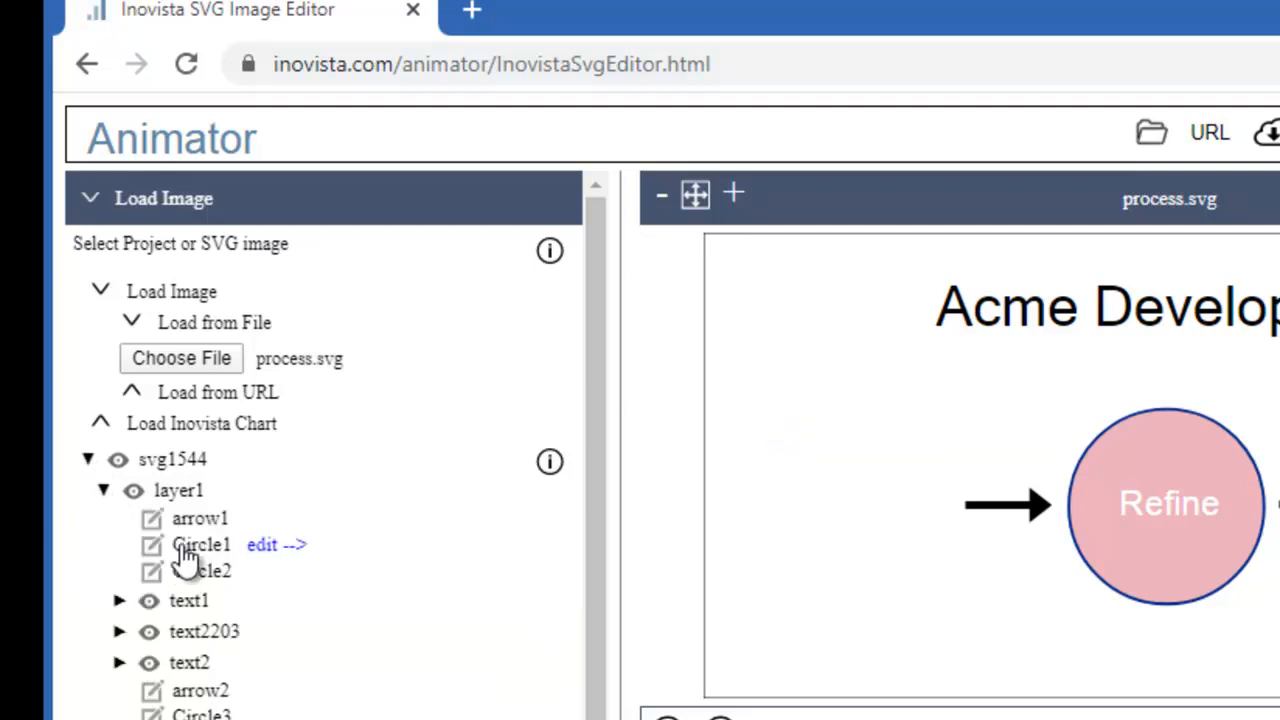
pyautogui.click(1197, 430)
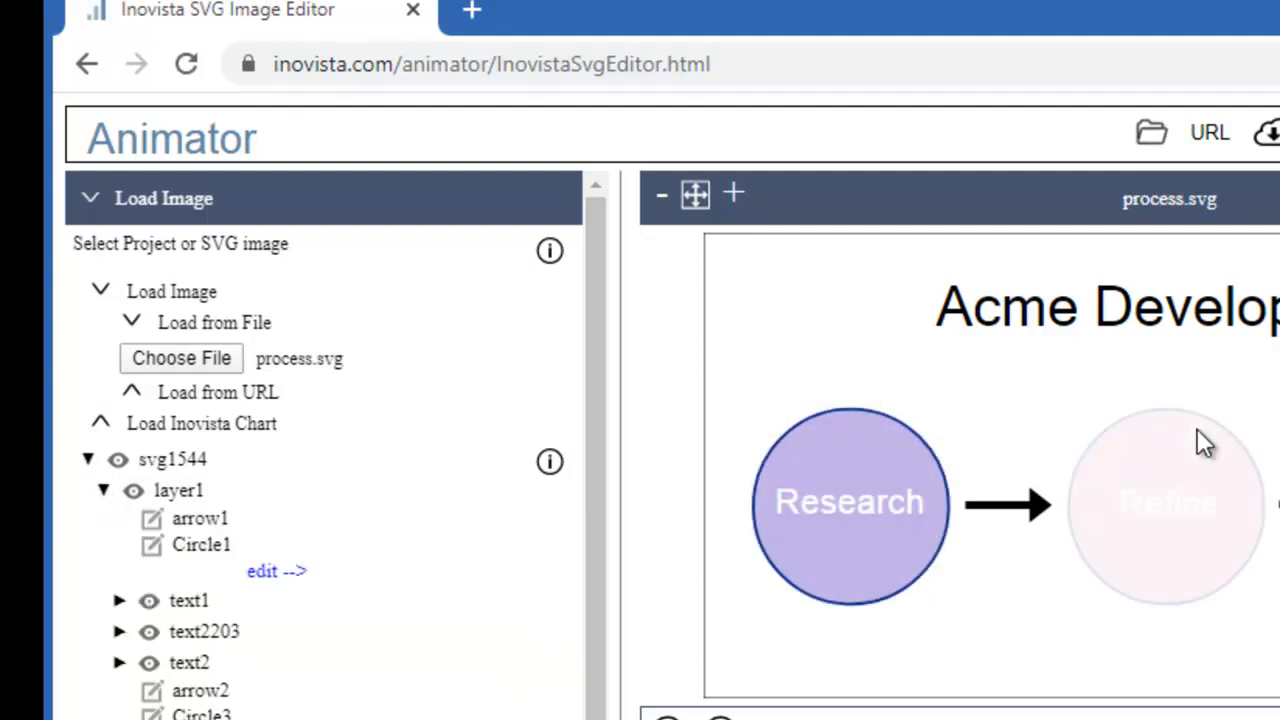
pyautogui.click(1279, 505)
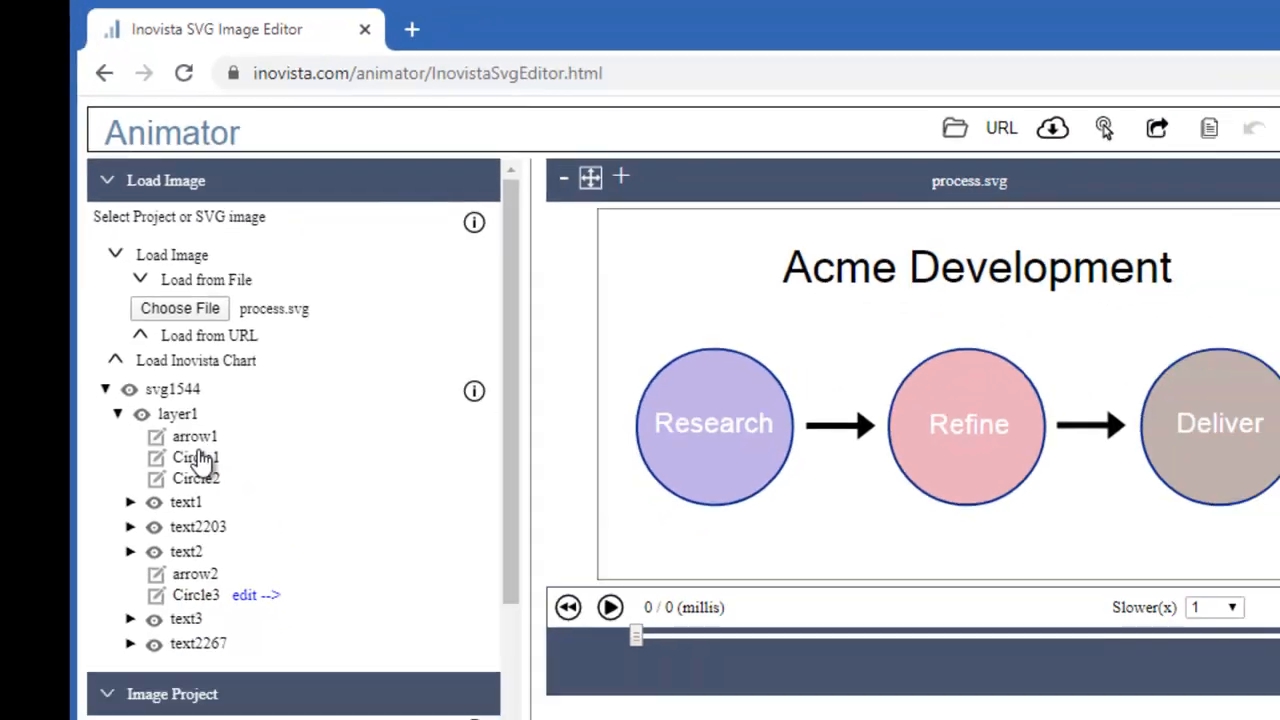
# - Collapse the image project settings, load Circle1 for editing and add a new Combination transition to it
pyautogui.click(203, 545)
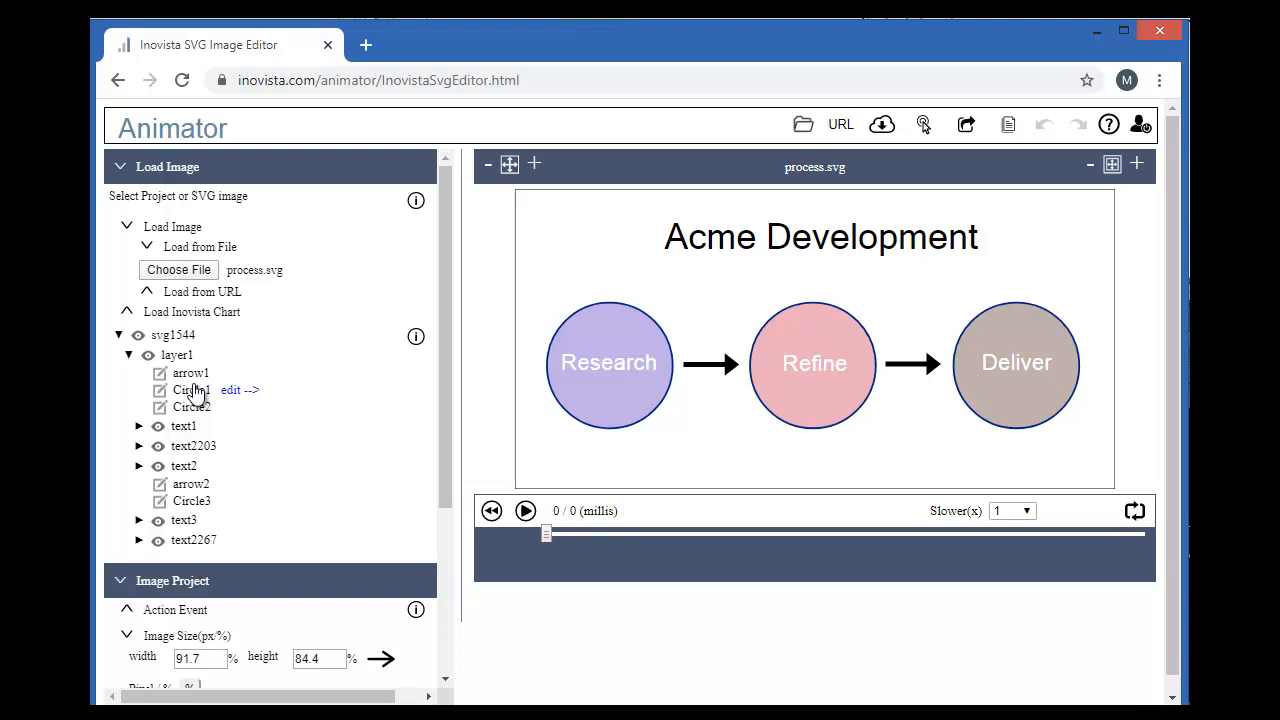
pyautogui.click(197, 580)
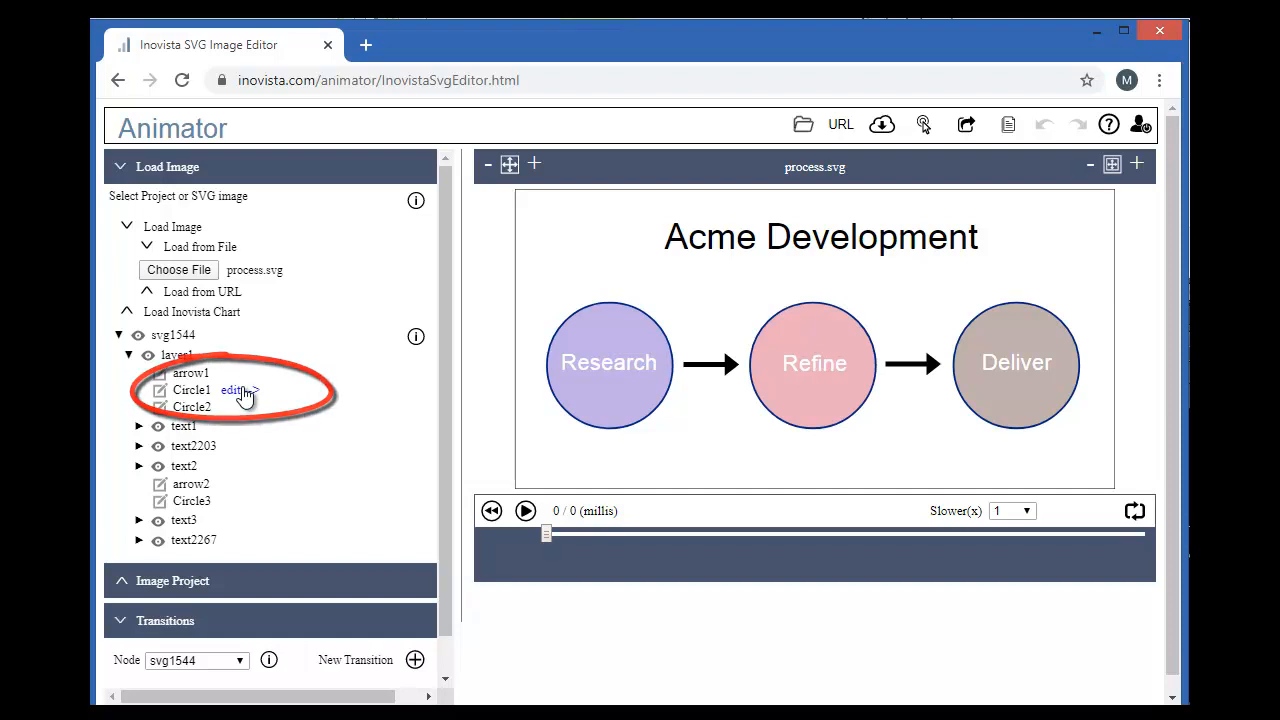
pyautogui.click(240, 391)
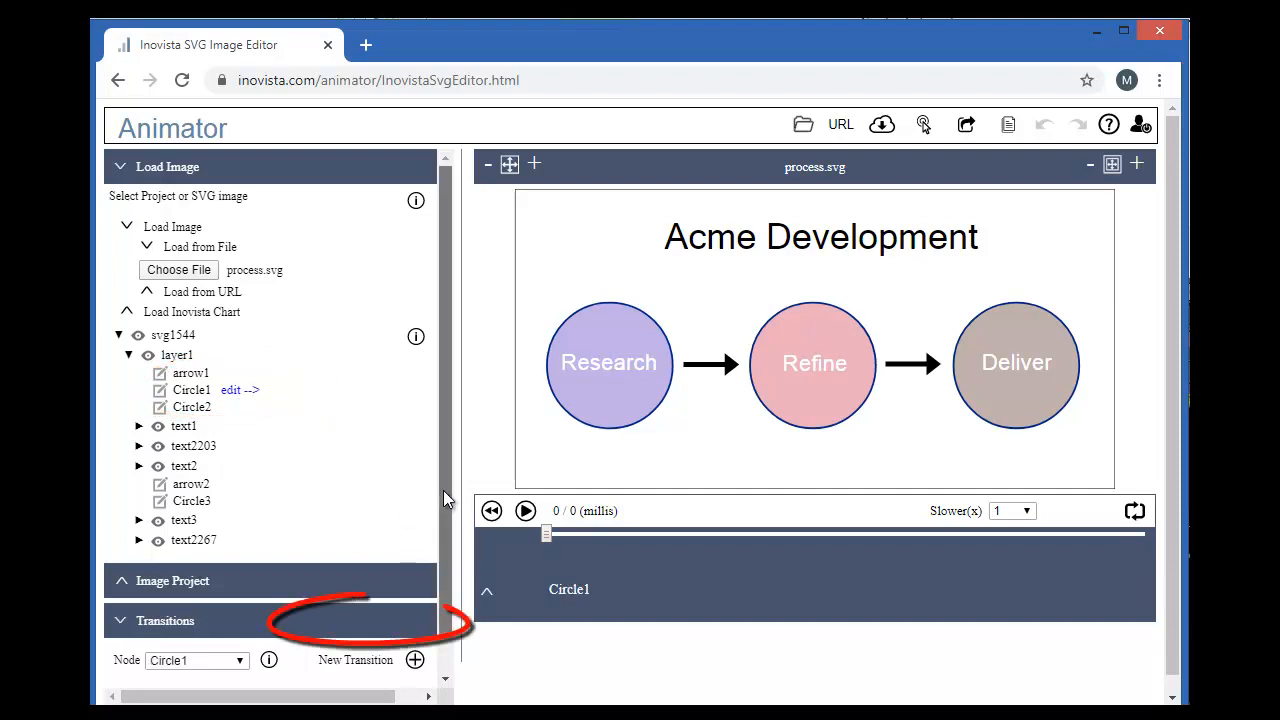
pyautogui.scroll(-1, 446, 545)
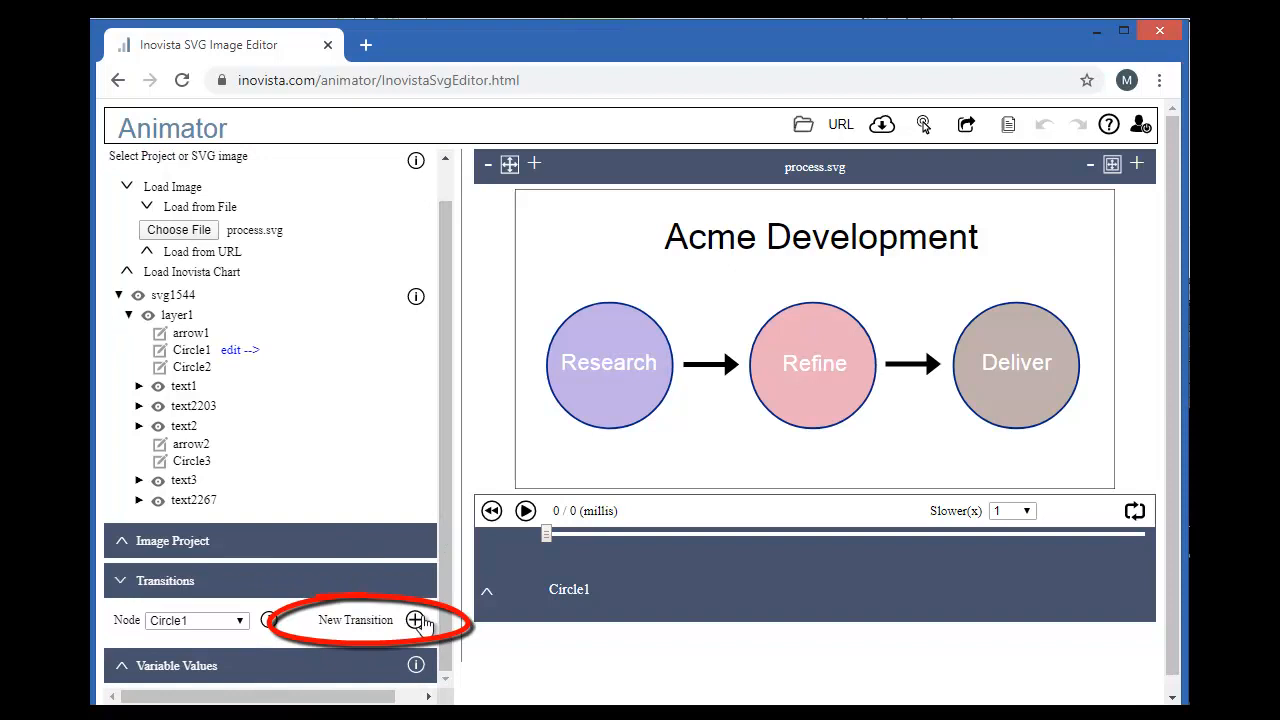
pyautogui.click(415, 620)
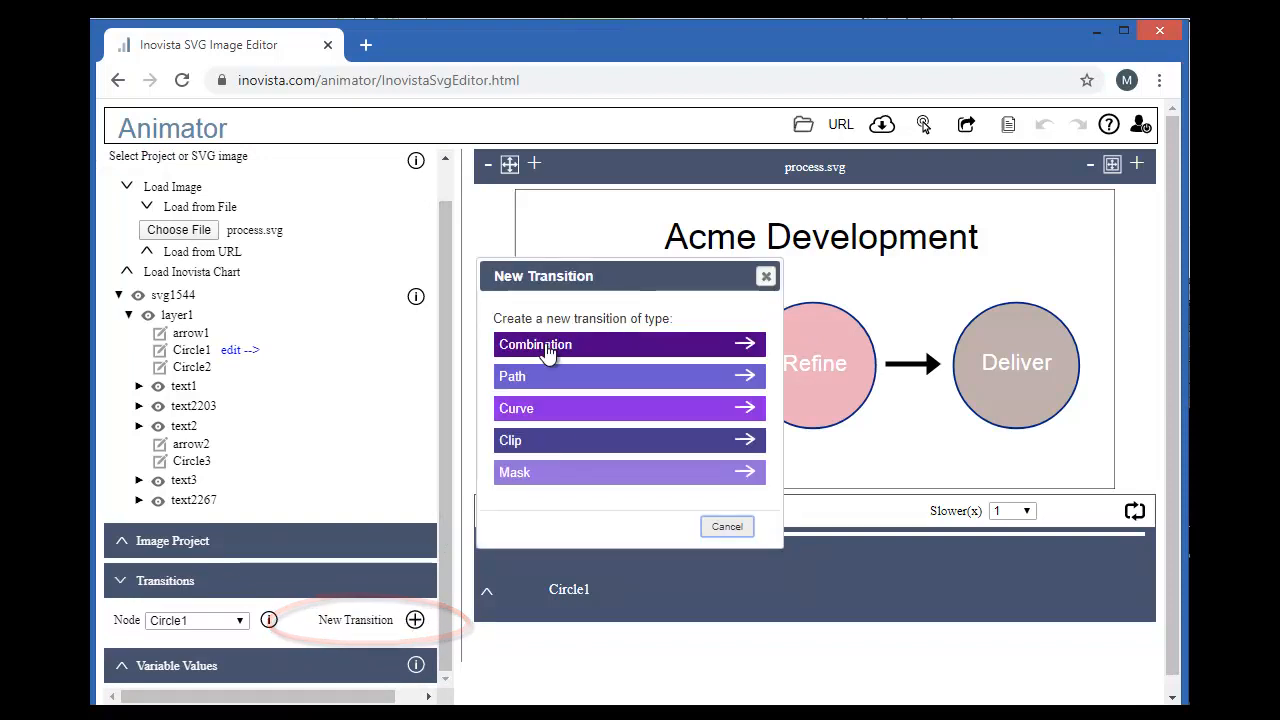
pyautogui.click(547, 347)
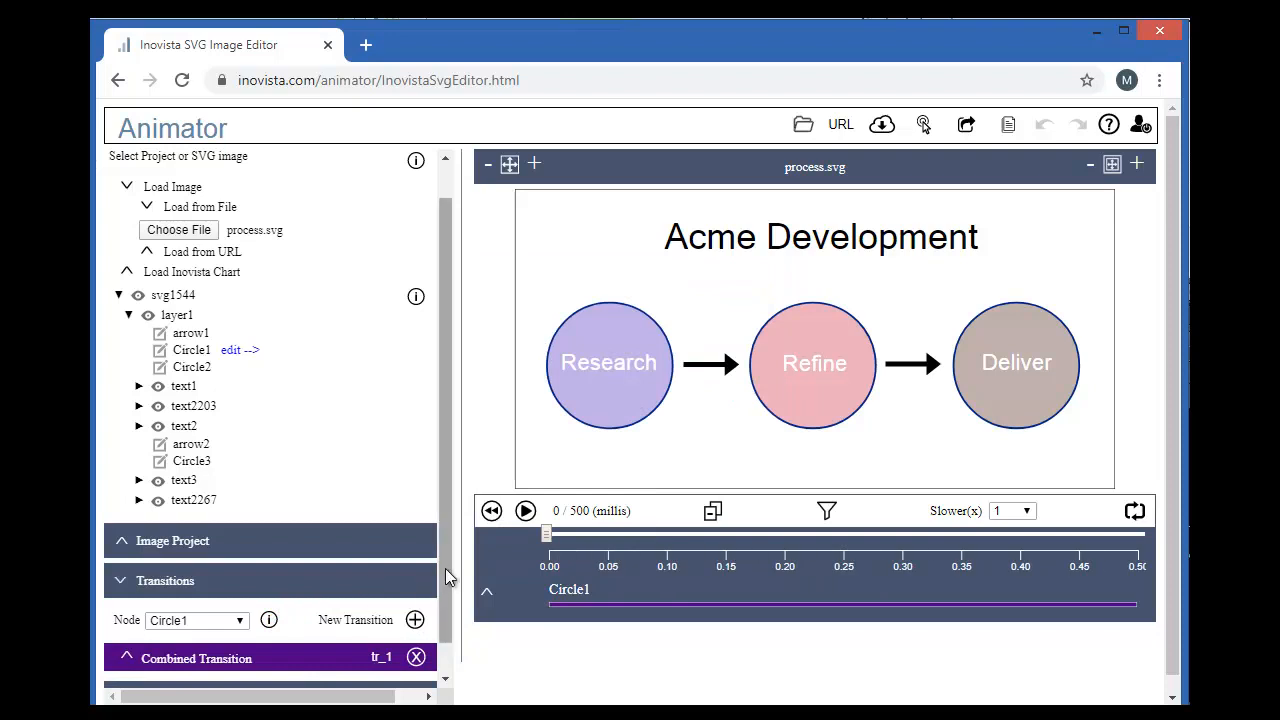
# - Expand Circle1's combined transition and set both its X and Y movement to Goto Pixel
pyautogui.scroll(-1, 447, 580)
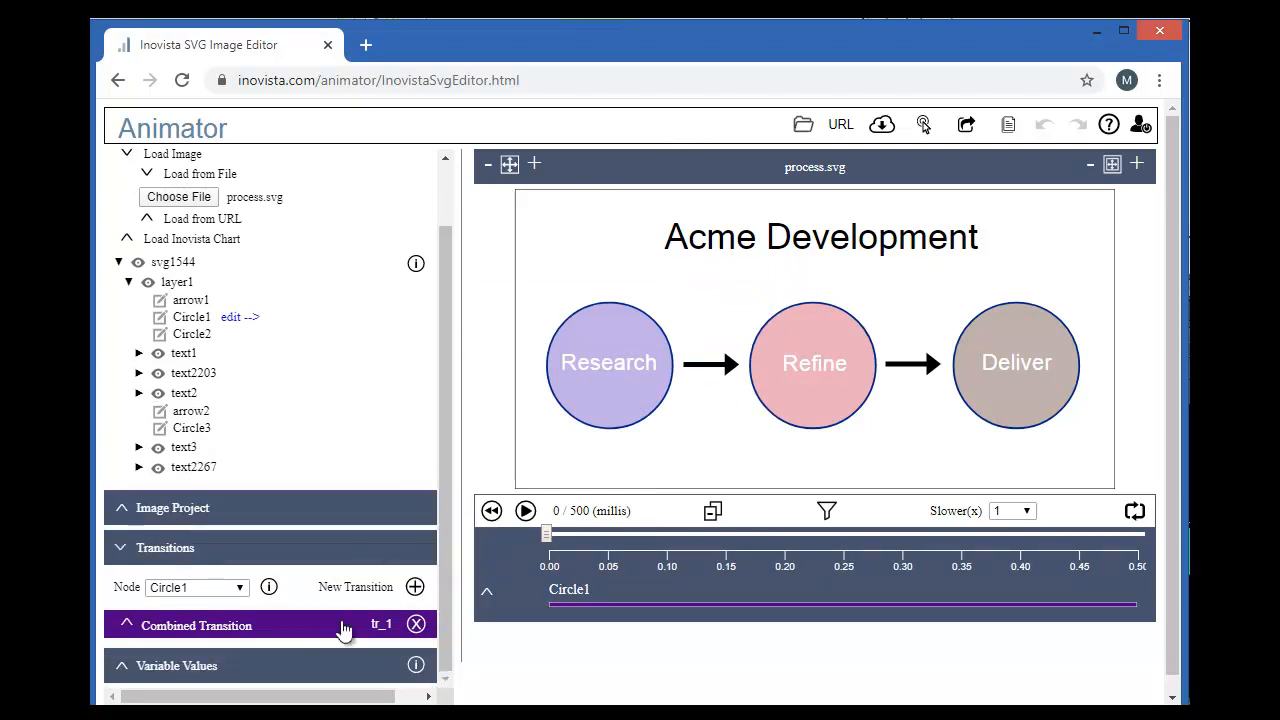
pyautogui.click(313, 627)
pyautogui.scroll(-3, 443, 509)
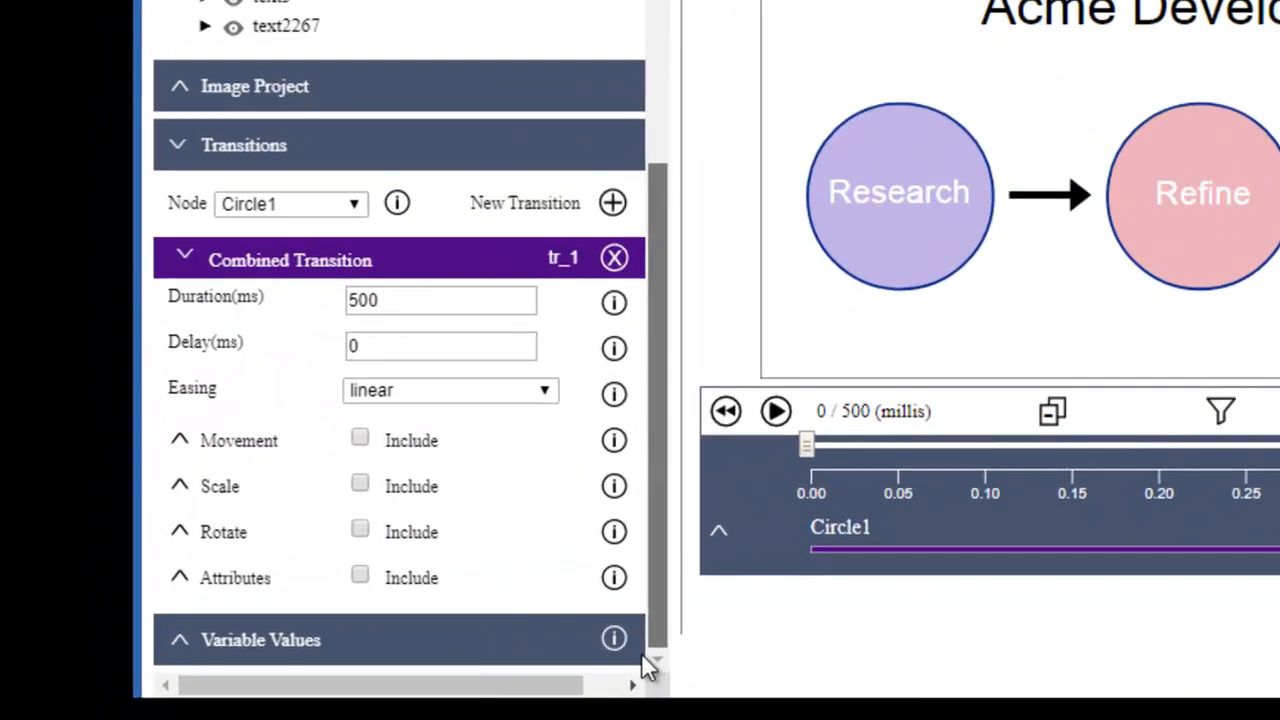
pyautogui.click(237, 444)
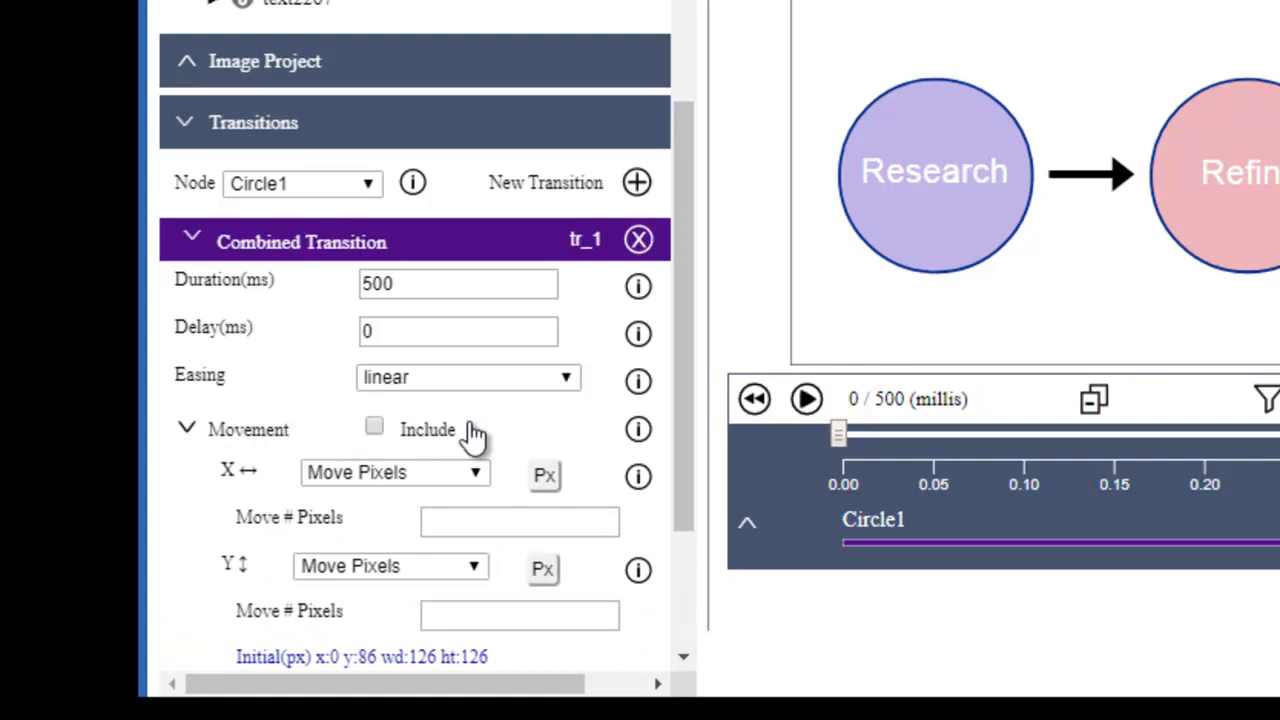
pyautogui.click(447, 475)
pyautogui.click(415, 517)
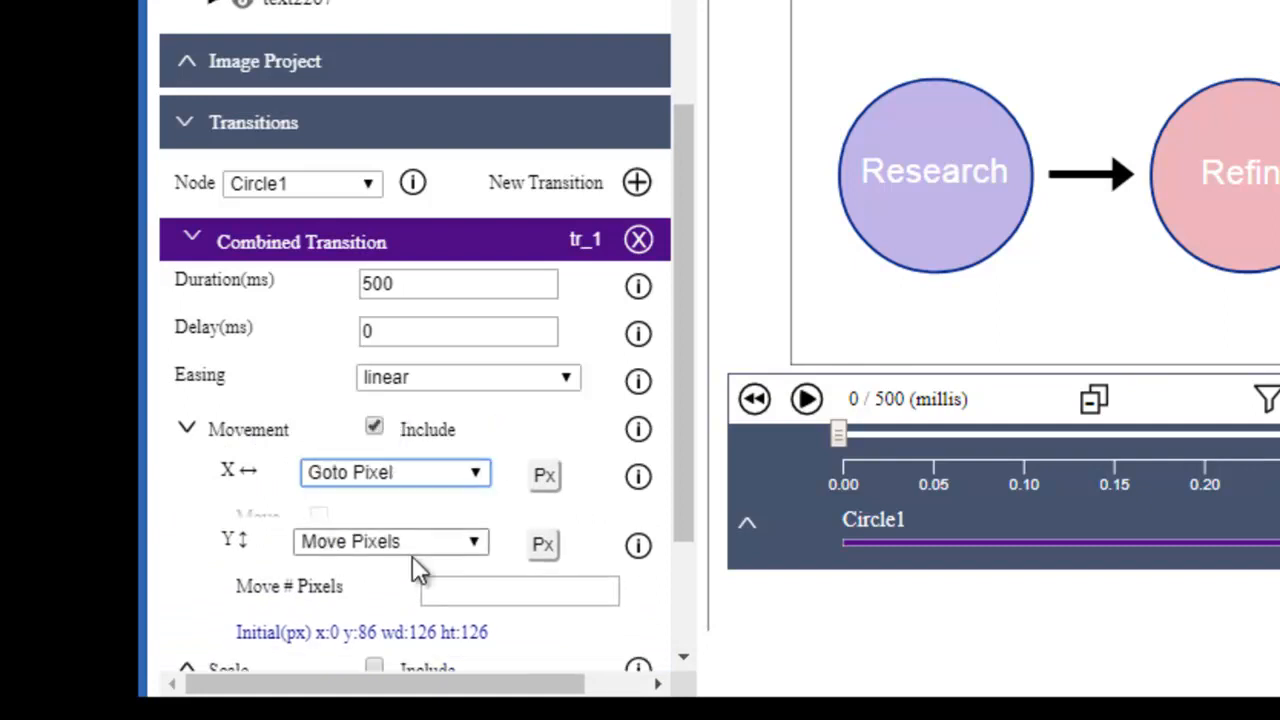
pyautogui.click(378, 569)
pyautogui.click(381, 612)
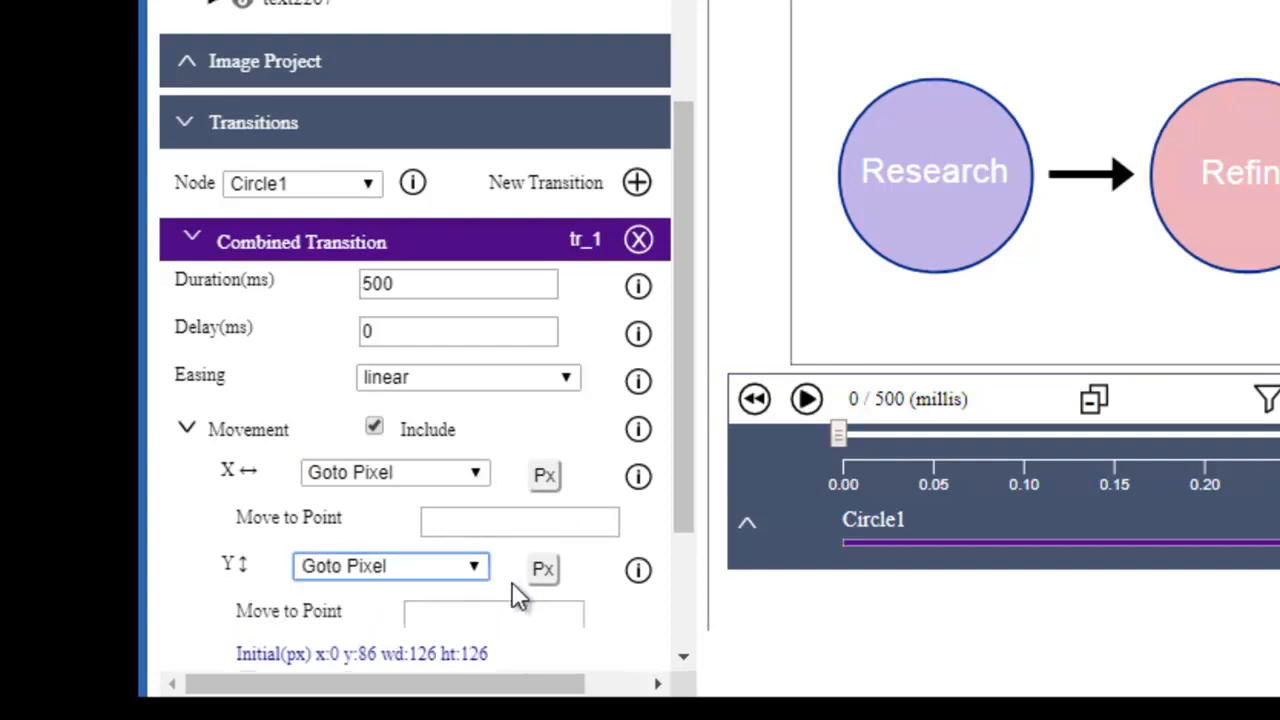
# - Switch the units of the transition's X and Y movement from pixels to percent
pyautogui.click(543, 572)
pyautogui.click(546, 480)
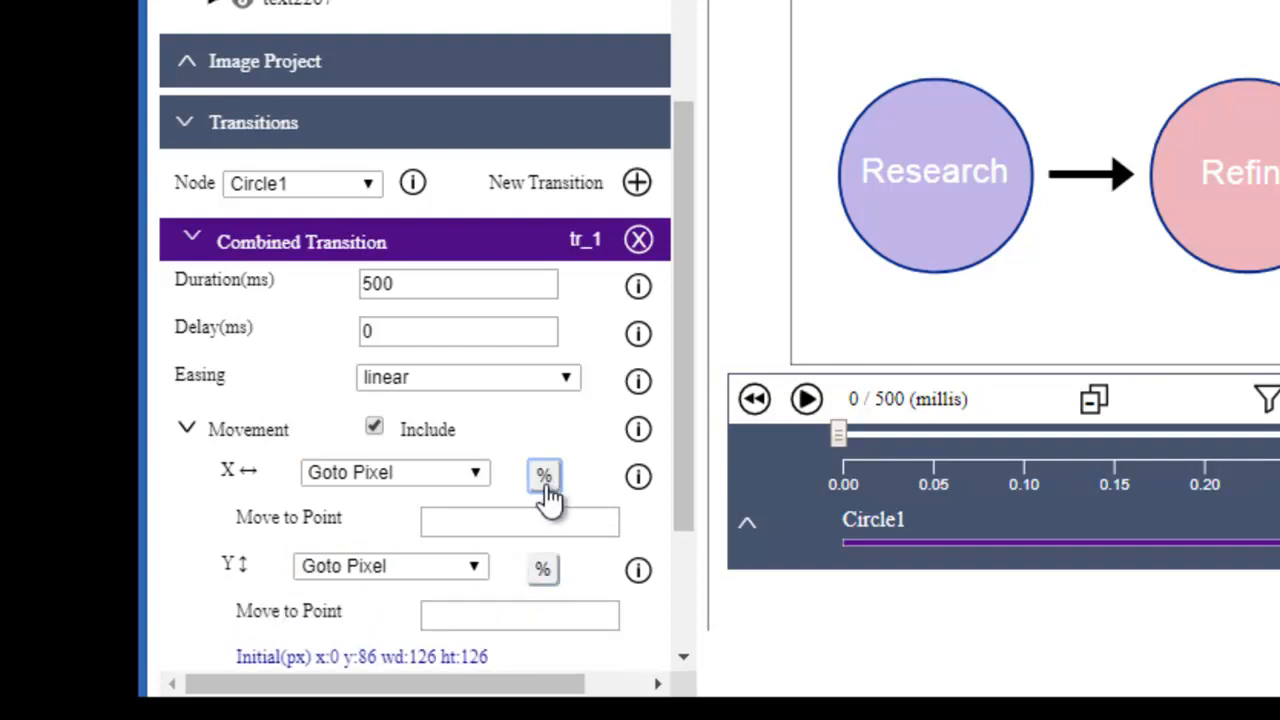
pyautogui.scroll(-1, 690, 460)
pyautogui.moveTo(687, 487); pyautogui.dragTo(677, 571)
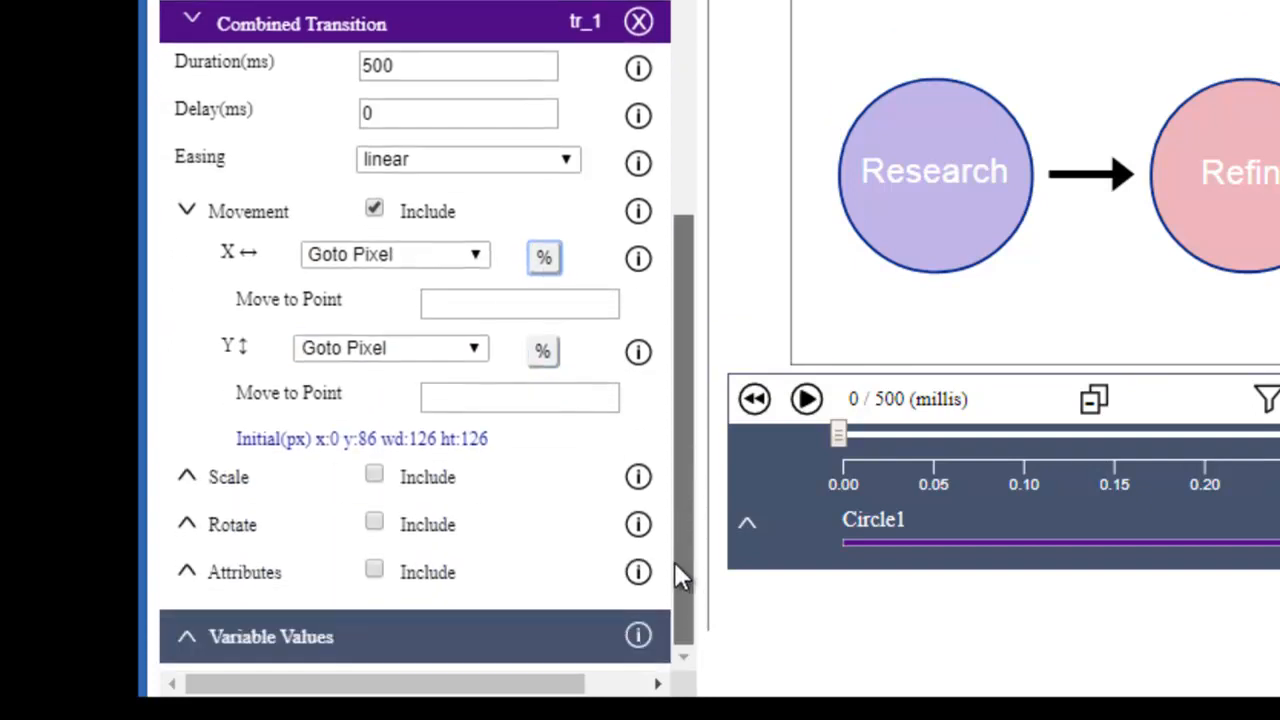
# - Set the move-to point of Circle1's first combined transition to 120 percent in X and -20 percent in Y
pyautogui.click(512, 307)
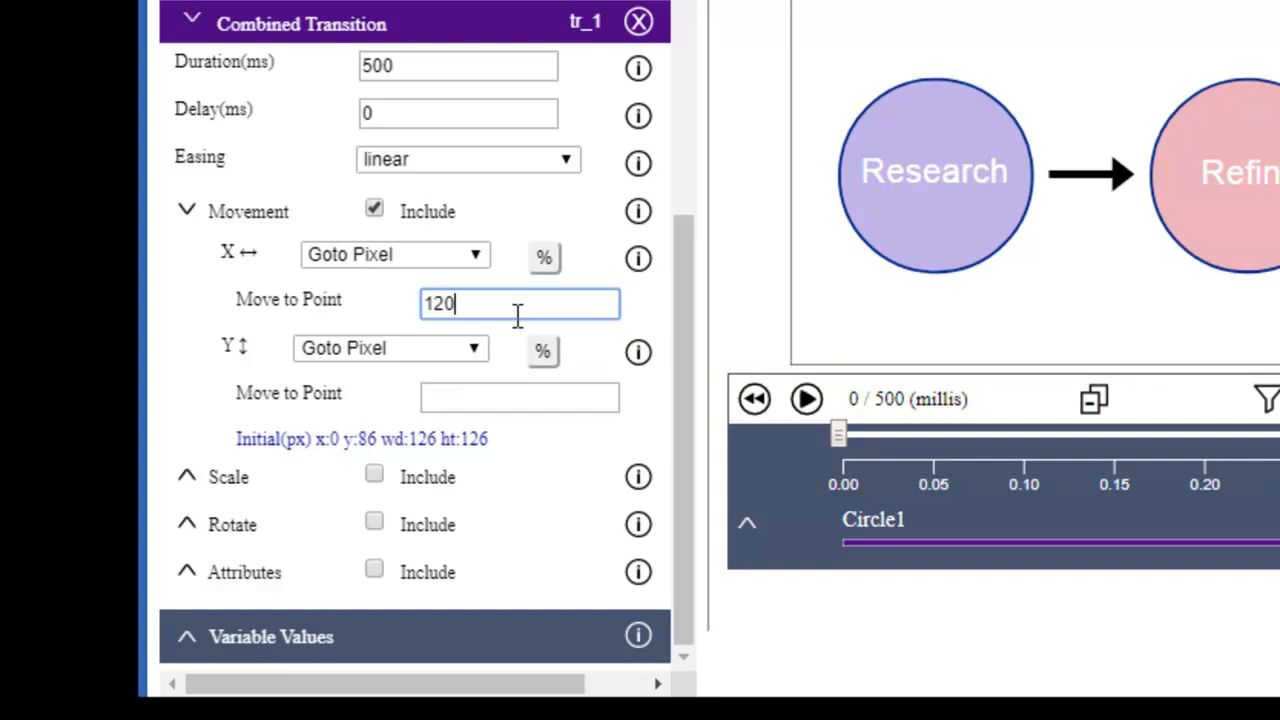
pyautogui.click(469, 400)
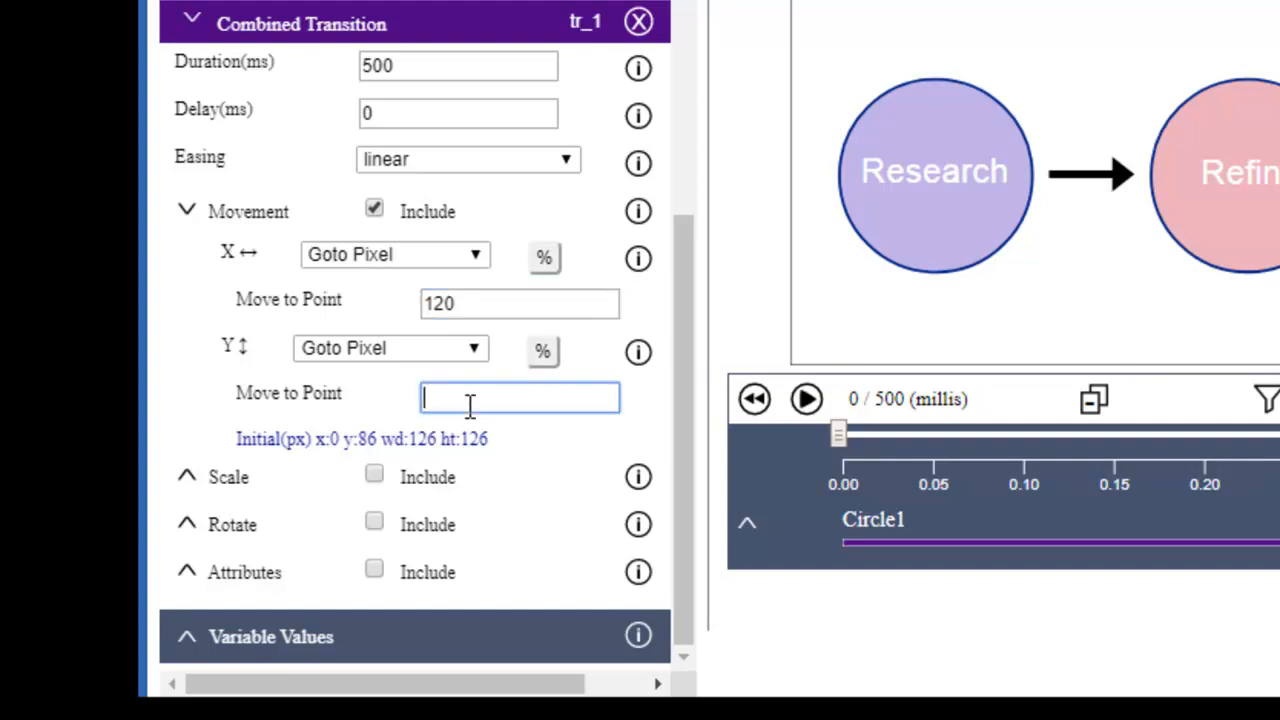
pyautogui.write('-20')
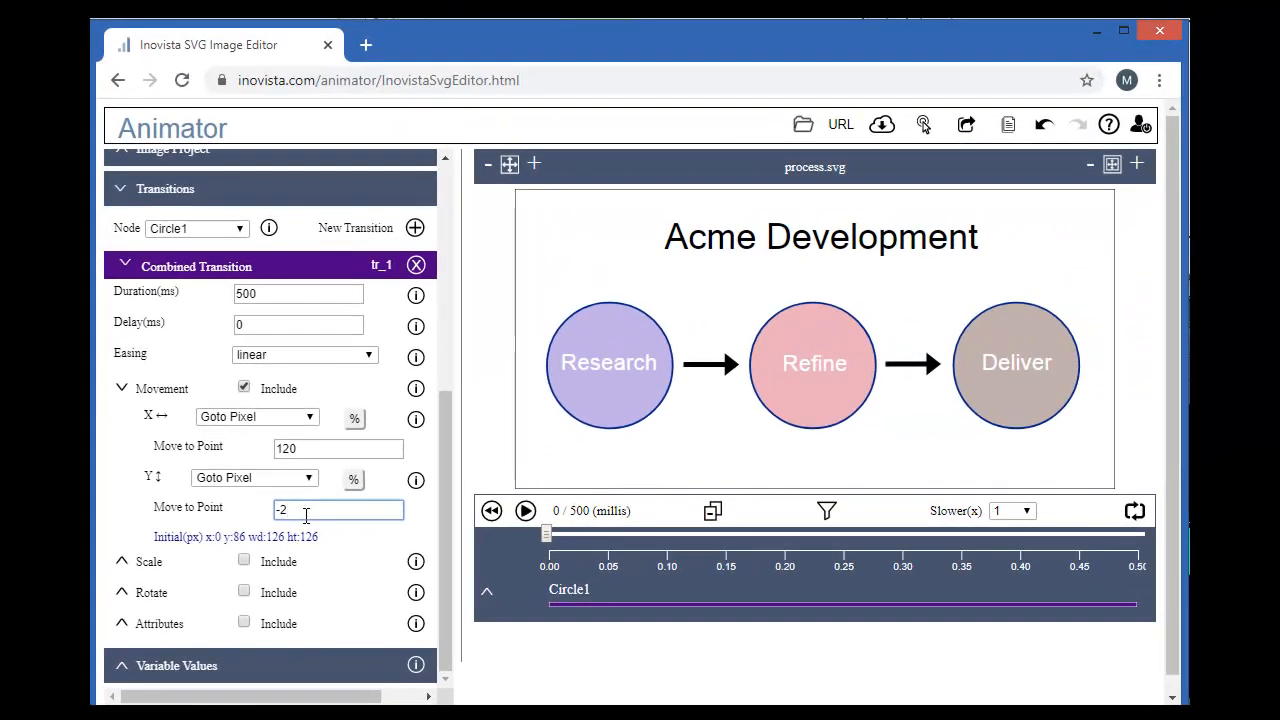
# - Play Circle1's movement twice to check its path and rewind the timeline to the start
pyautogui.click(526, 512)
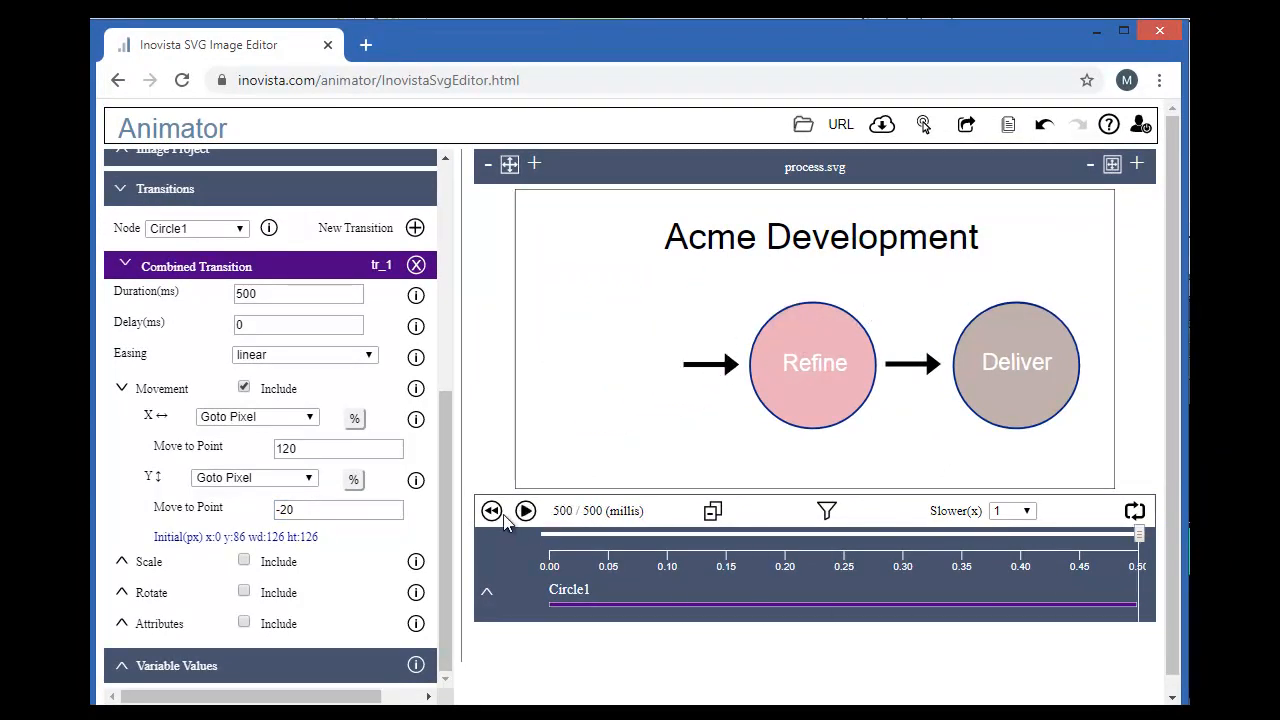
pyautogui.click(491, 512)
pyautogui.click(527, 512)
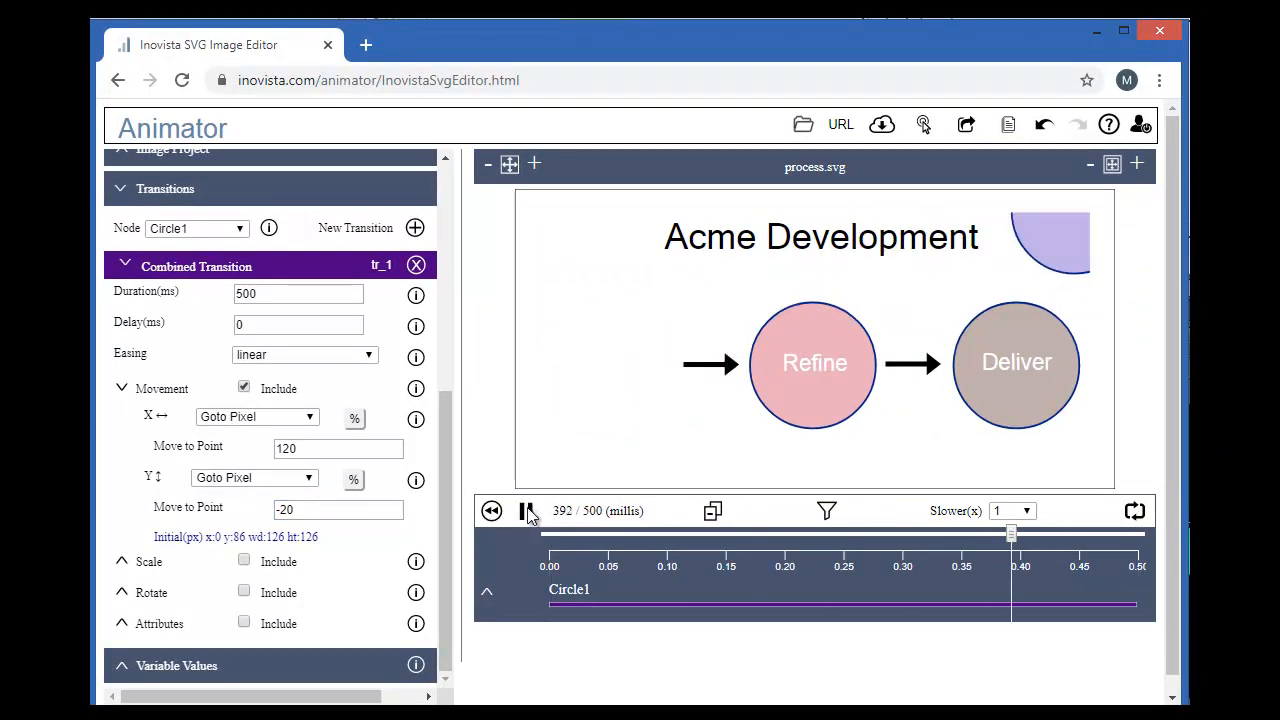
pyautogui.click(494, 514)
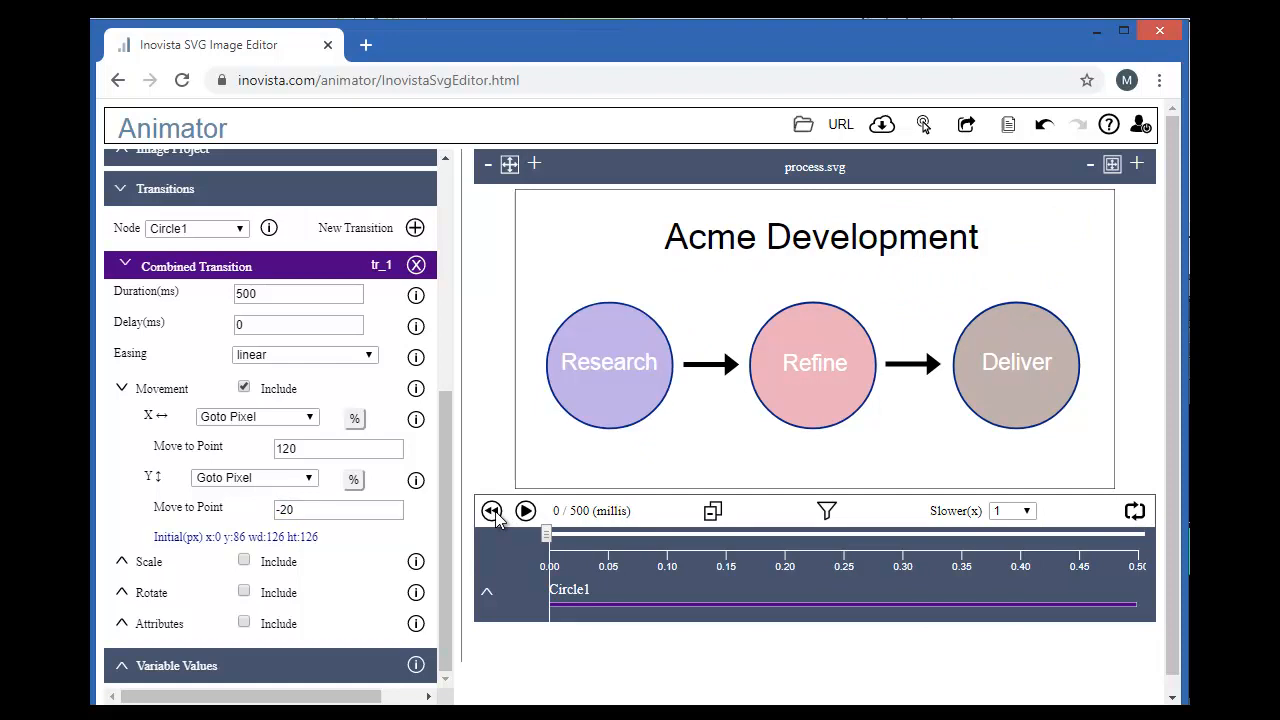
# - Include scaling in Circle1's first transition, with X and Y scale set to 0 about the center
pyautogui.click(143, 563)
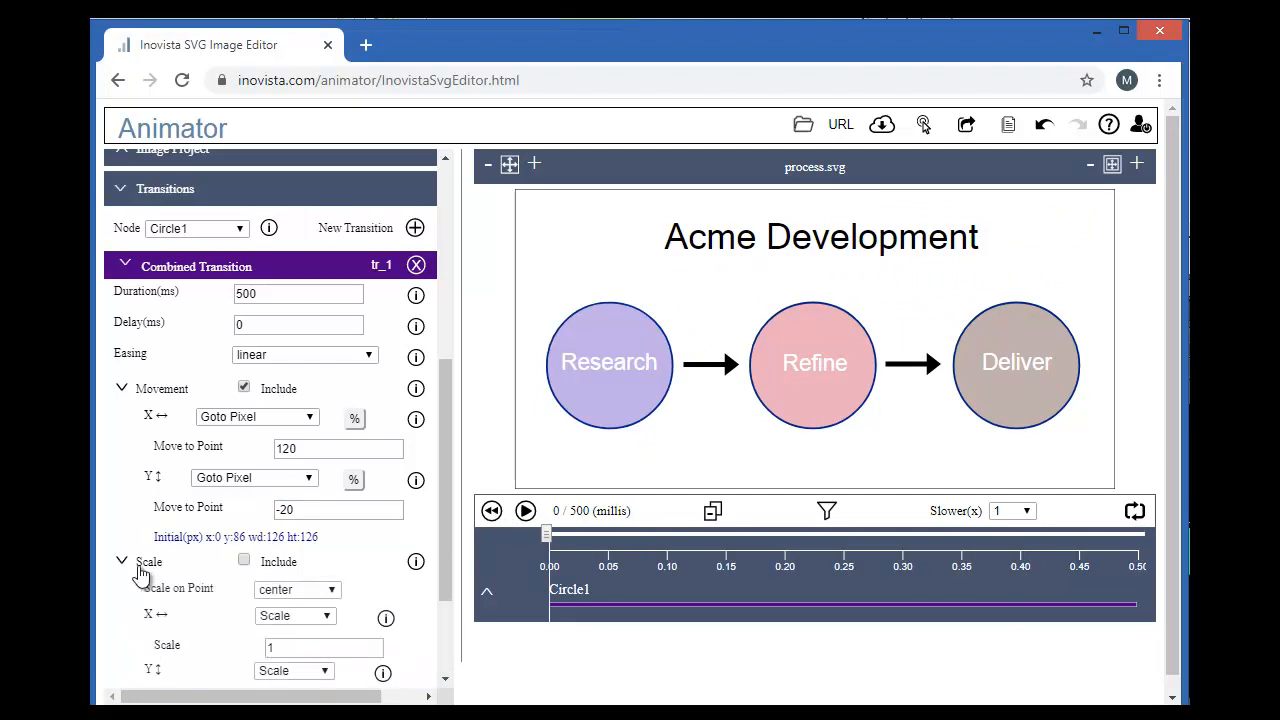
pyautogui.moveTo(448, 487); pyautogui.dragTo(448, 563)
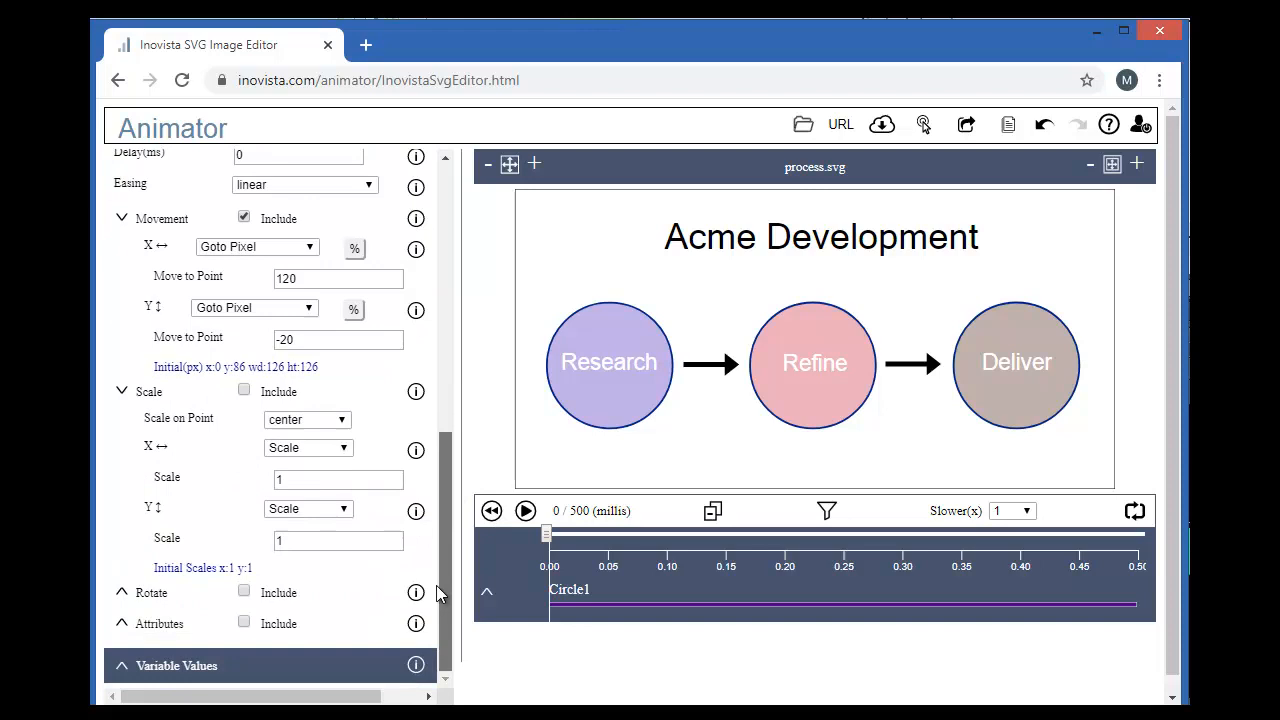
pyautogui.click(309, 481)
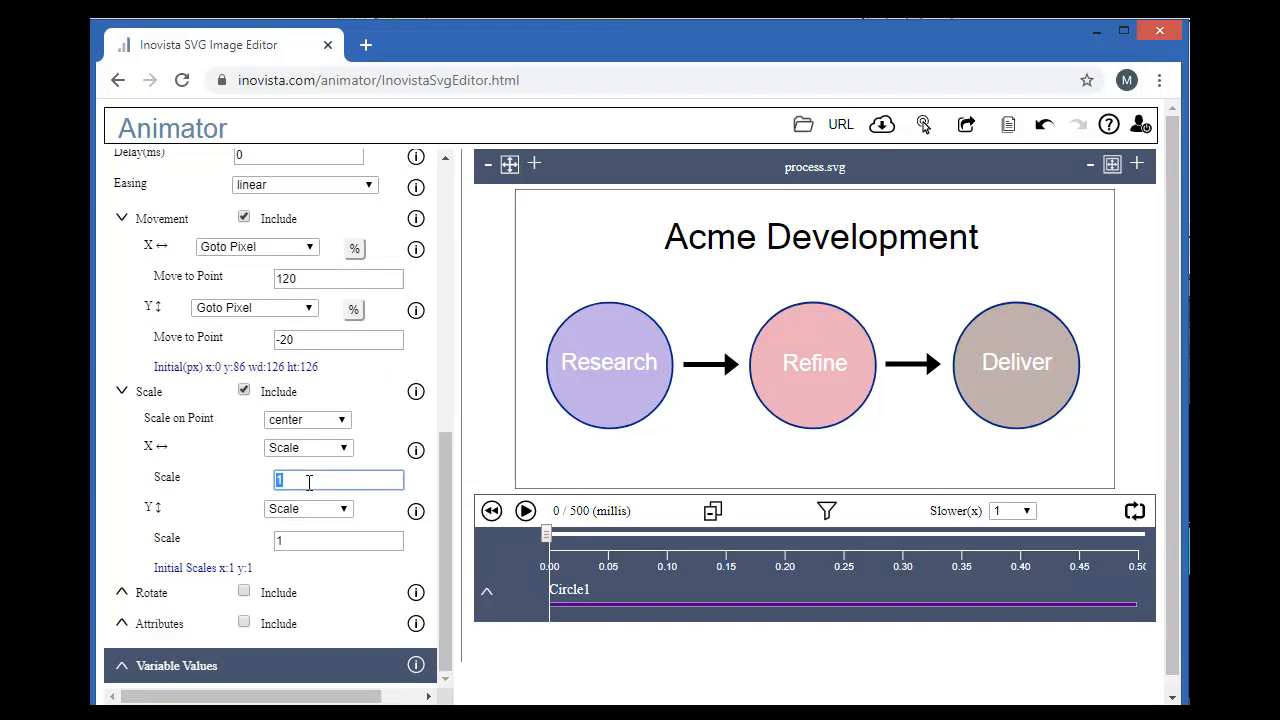
pyautogui.click(317, 543)
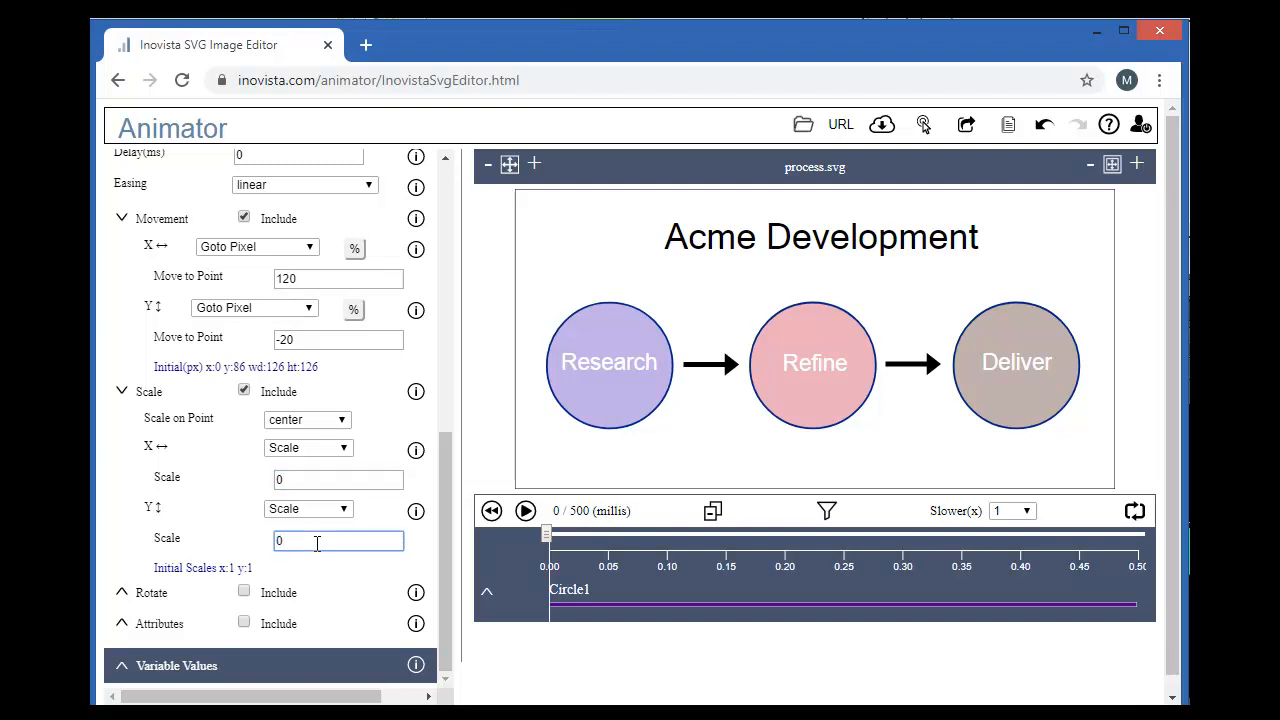
pyautogui.click(315, 418)
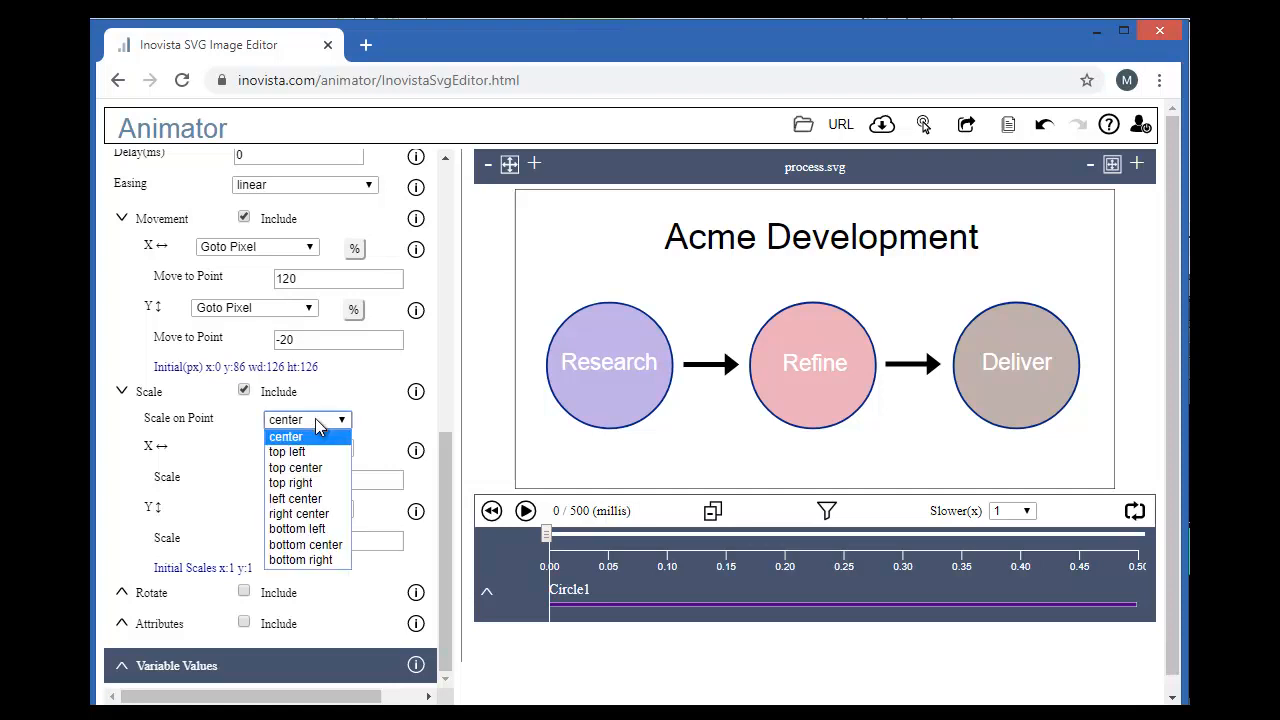
pyautogui.click(315, 418)
pyautogui.click(317, 484)
pyautogui.click(320, 540)
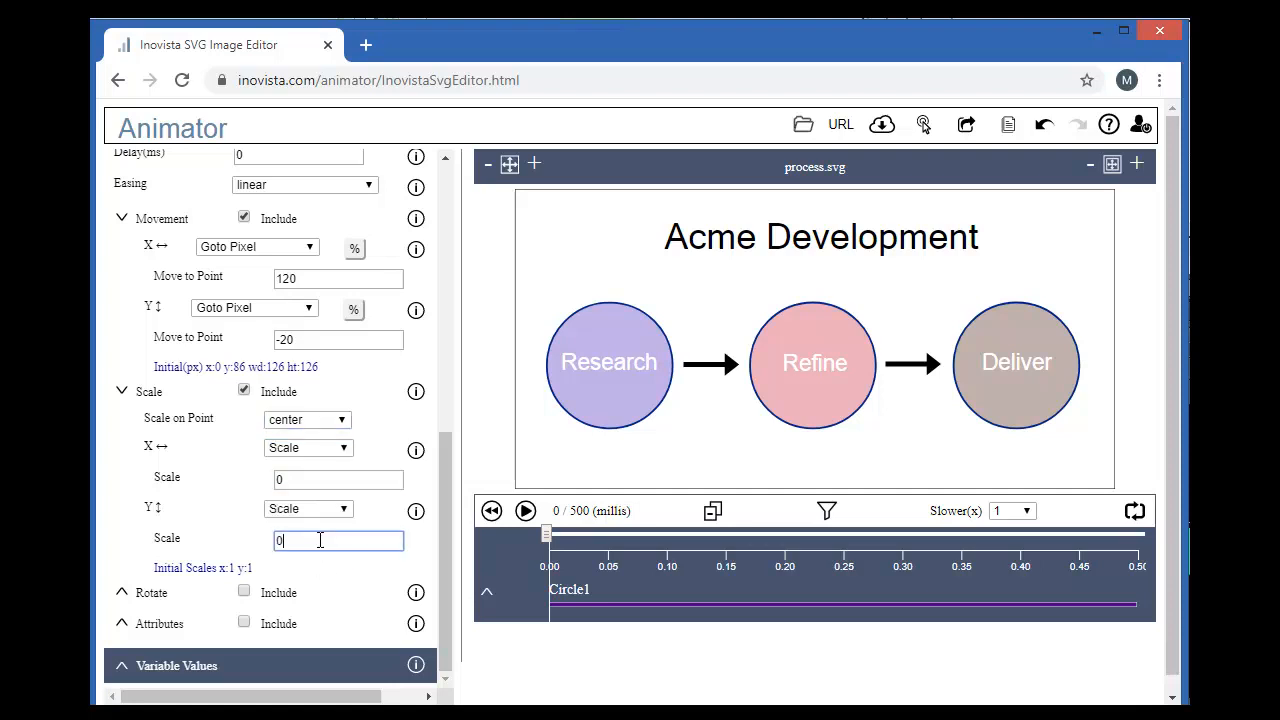
# - Preview the combined move and scale, and set the first transition's duration to 0 ms
pyautogui.click(523, 516)
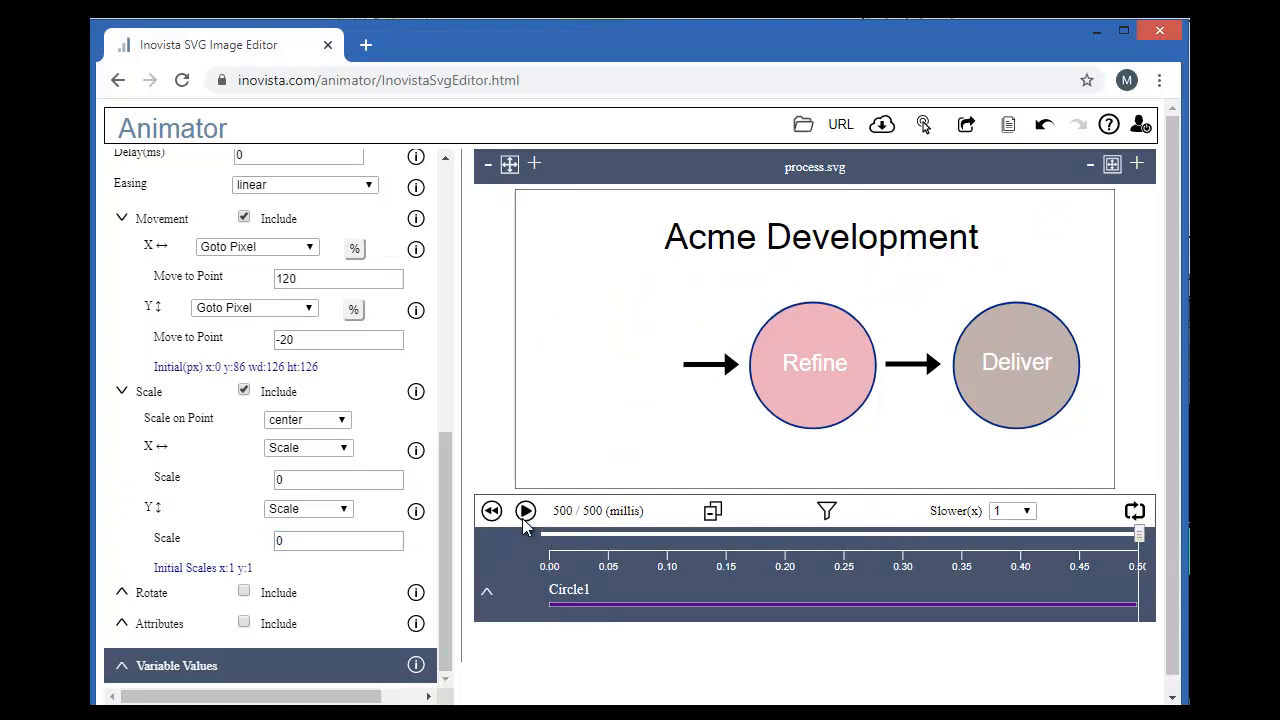
pyautogui.moveTo(447, 530); pyautogui.dragTo(435, 447)
pyautogui.click(267, 319)
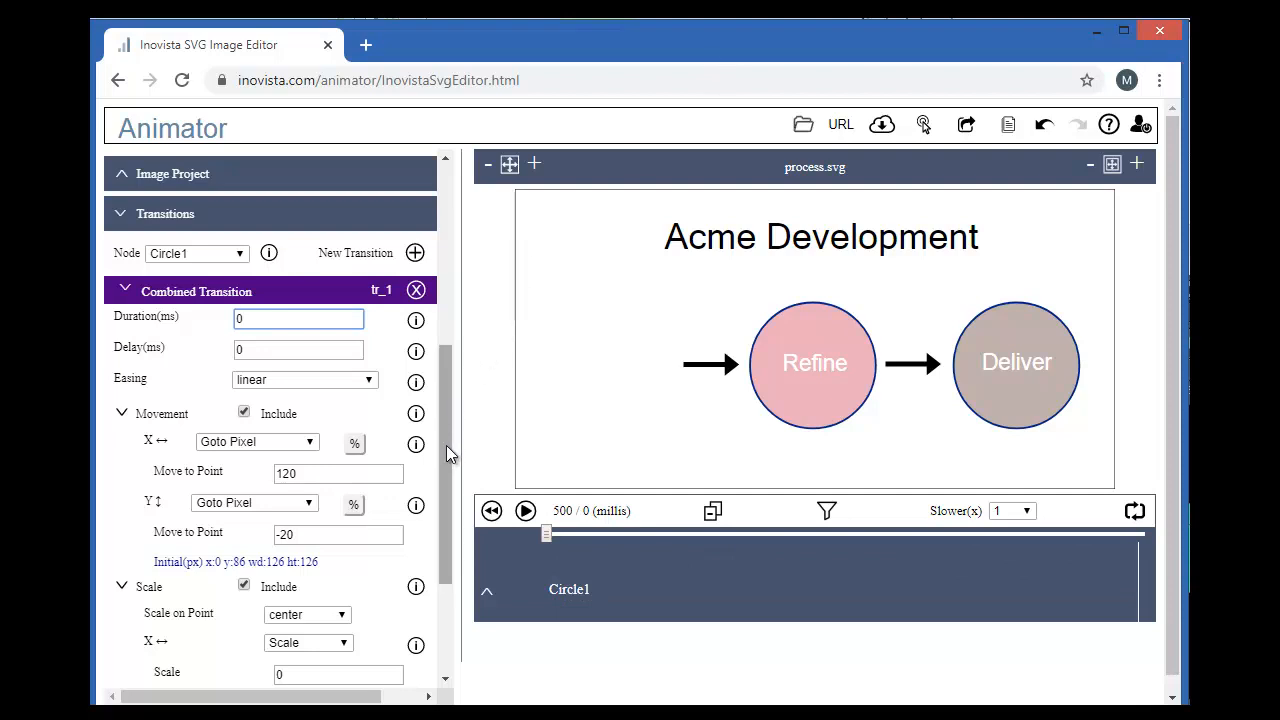
# - Edit Circle1's properties from the image tree so that it is hidden initially, and accept the change
pyautogui.moveTo(447, 490); pyautogui.dragTo(448, 338)
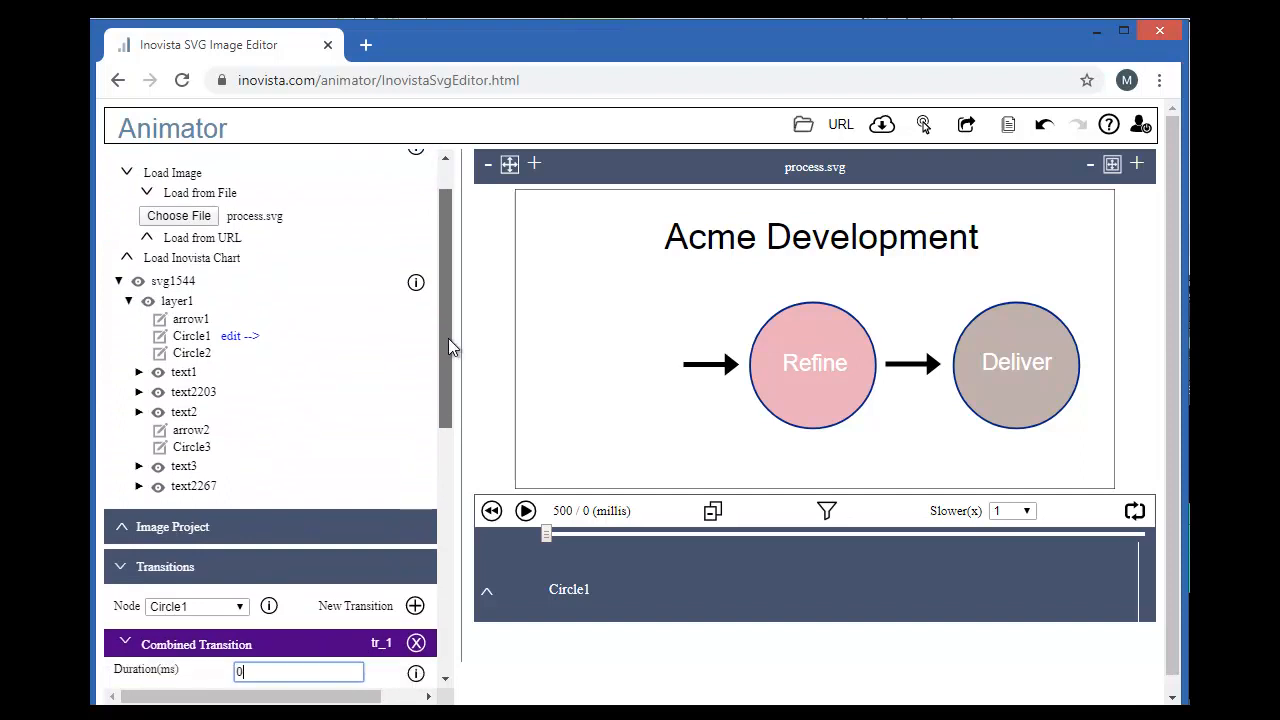
pyautogui.click(159, 338)
pyautogui.moveTo(595, 250); pyautogui.dragTo(355, 198)
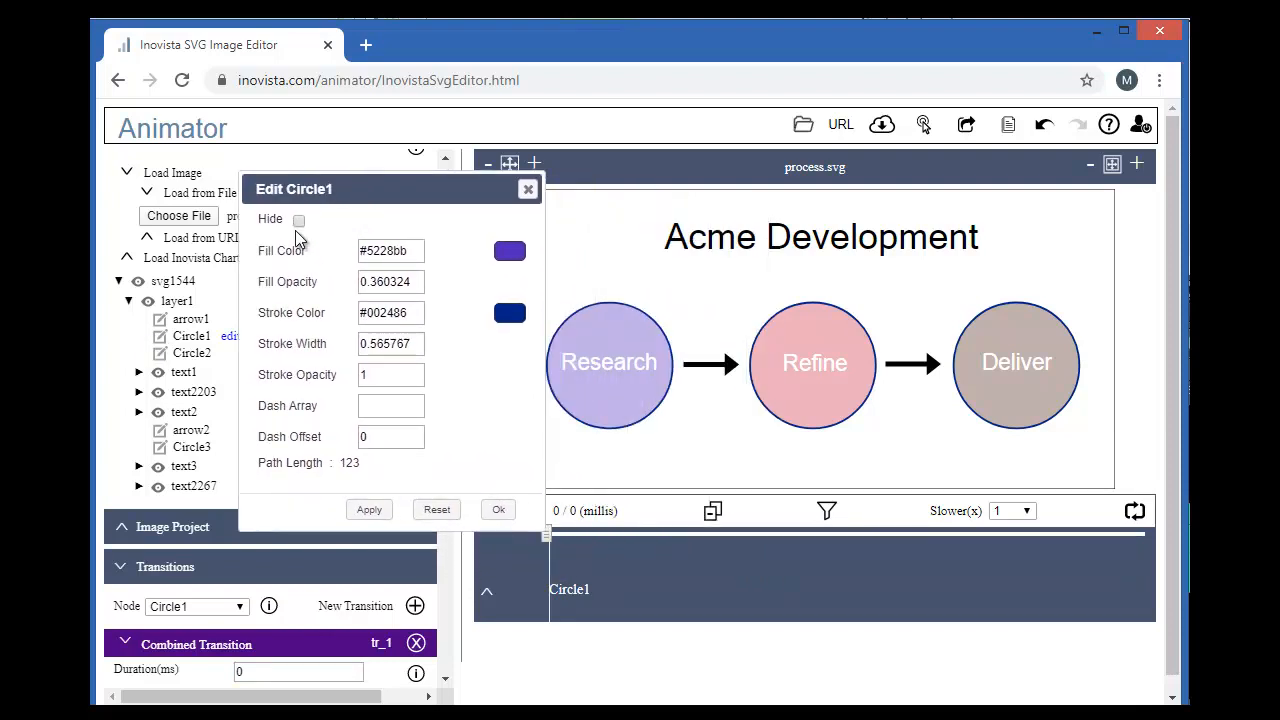
pyautogui.click(299, 220)
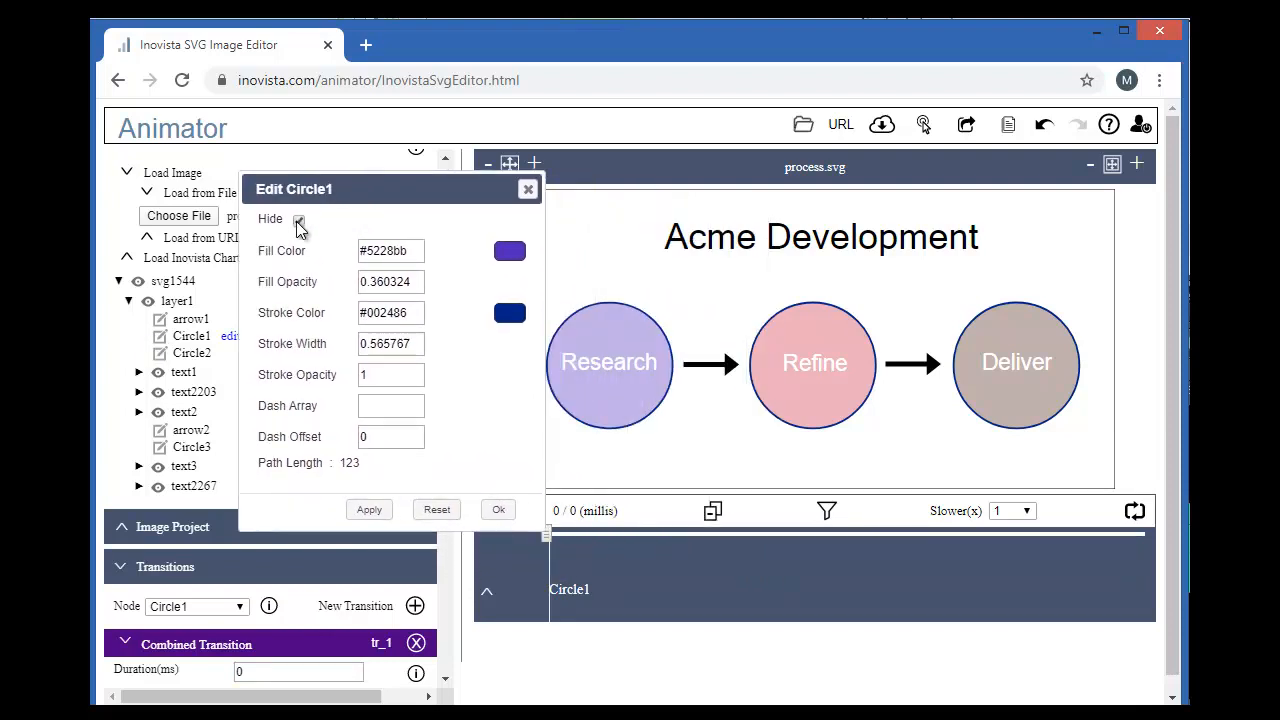
pyautogui.click(498, 510)
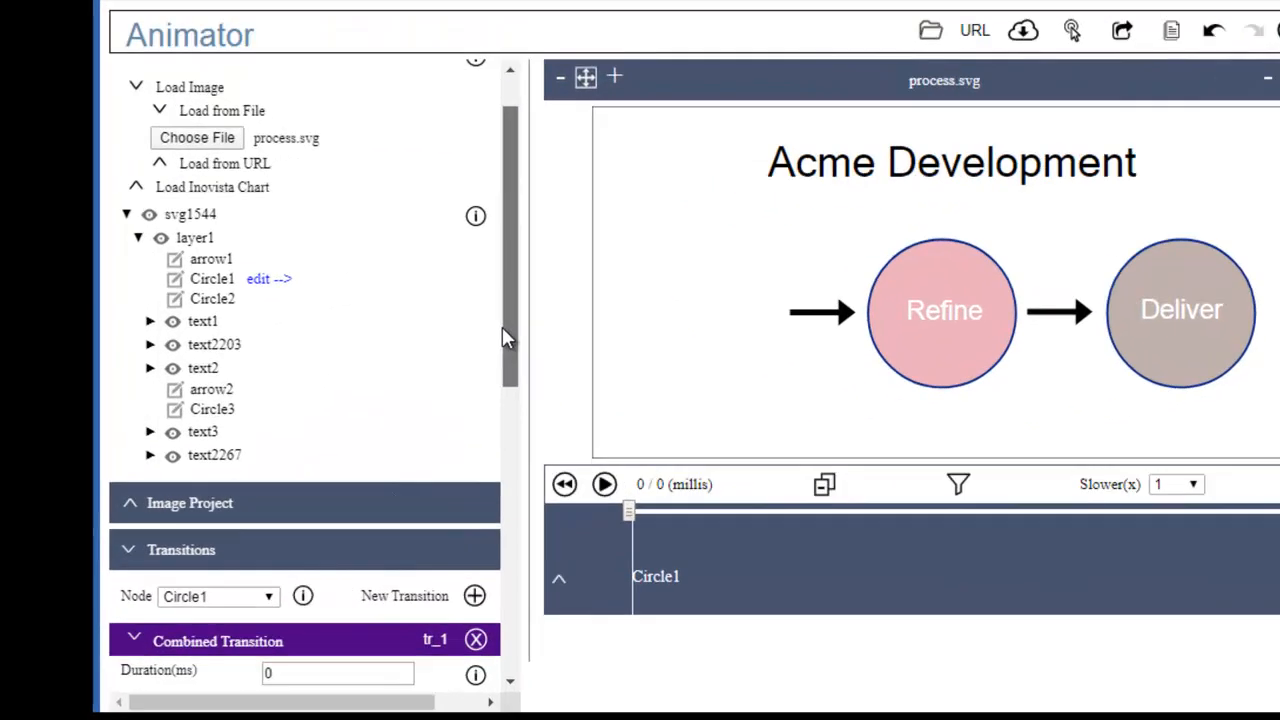
# - Include attributes in Circle1's first transition and set the opacity to 1
pyautogui.moveTo(441, 382); pyautogui.dragTo(423, 646)
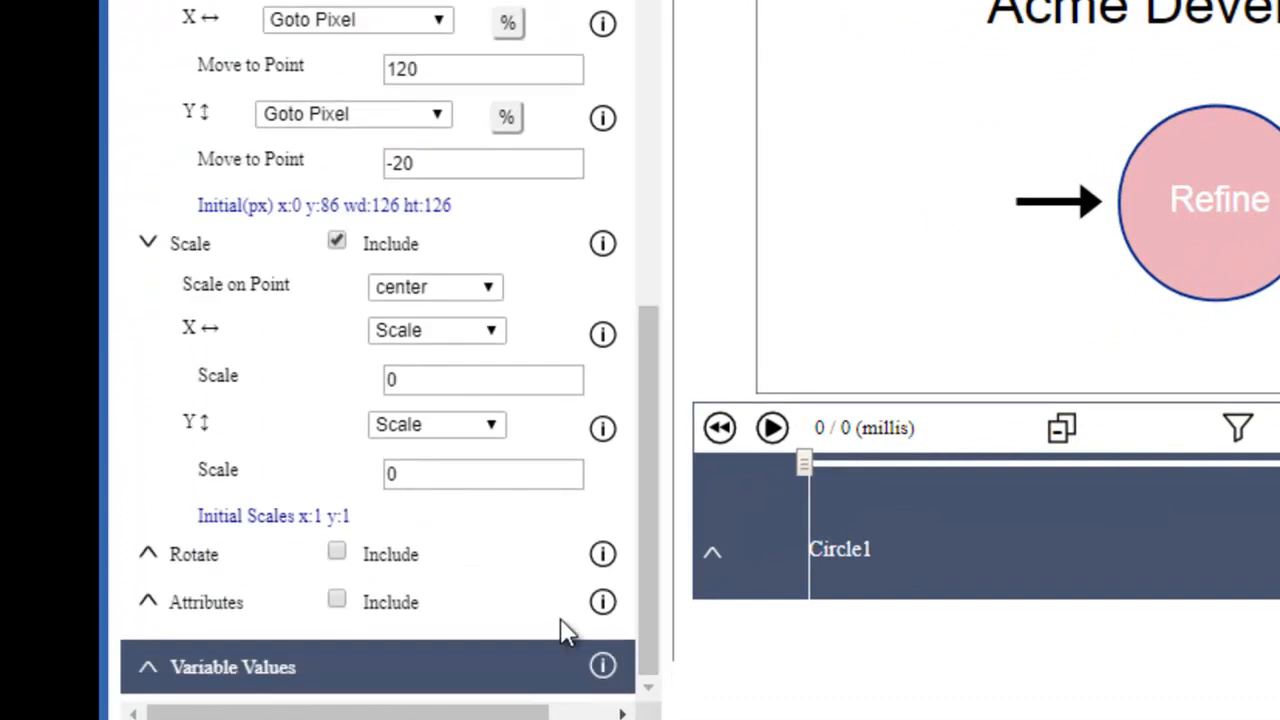
pyautogui.click(215, 611)
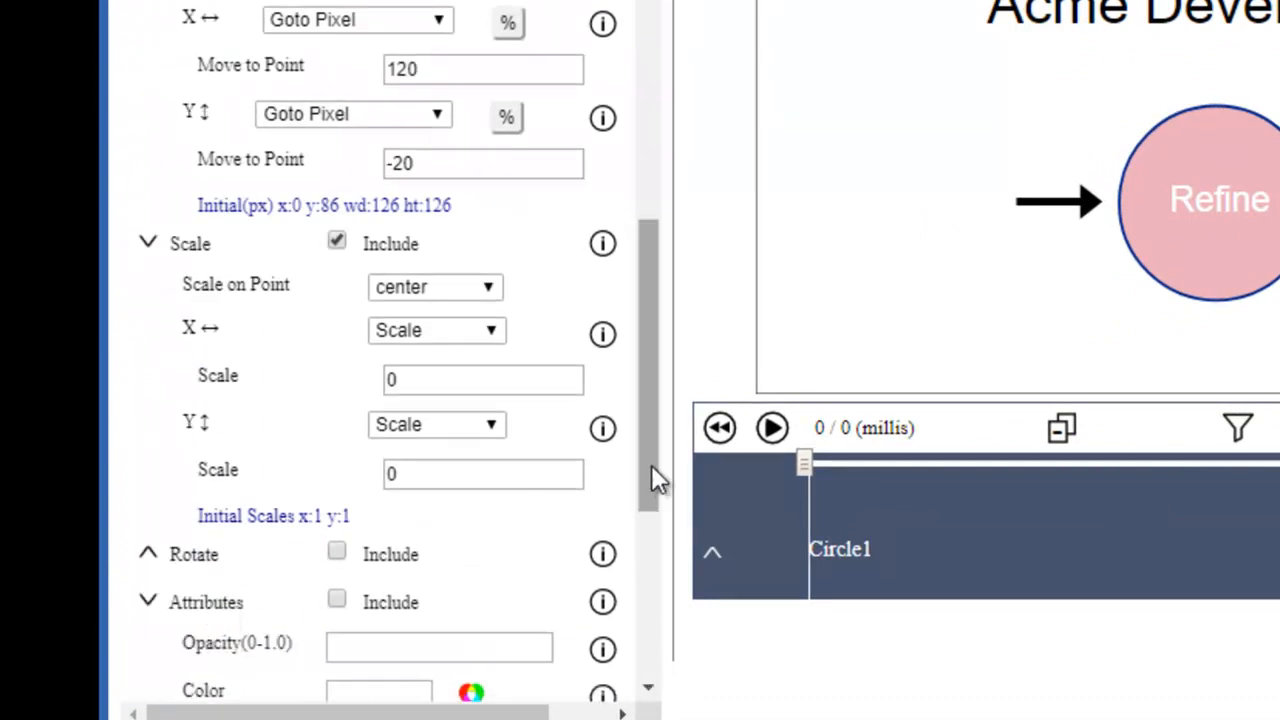
pyautogui.scroll(-4, 651, 530)
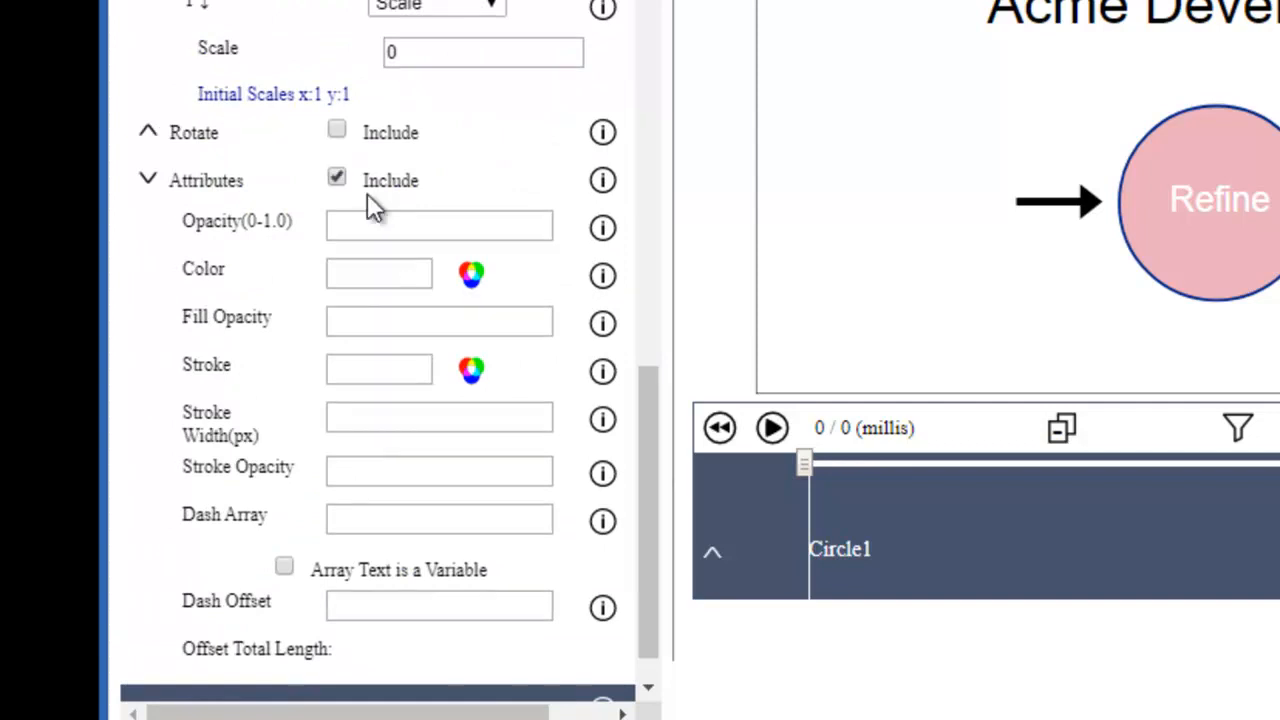
pyautogui.click(366, 217)
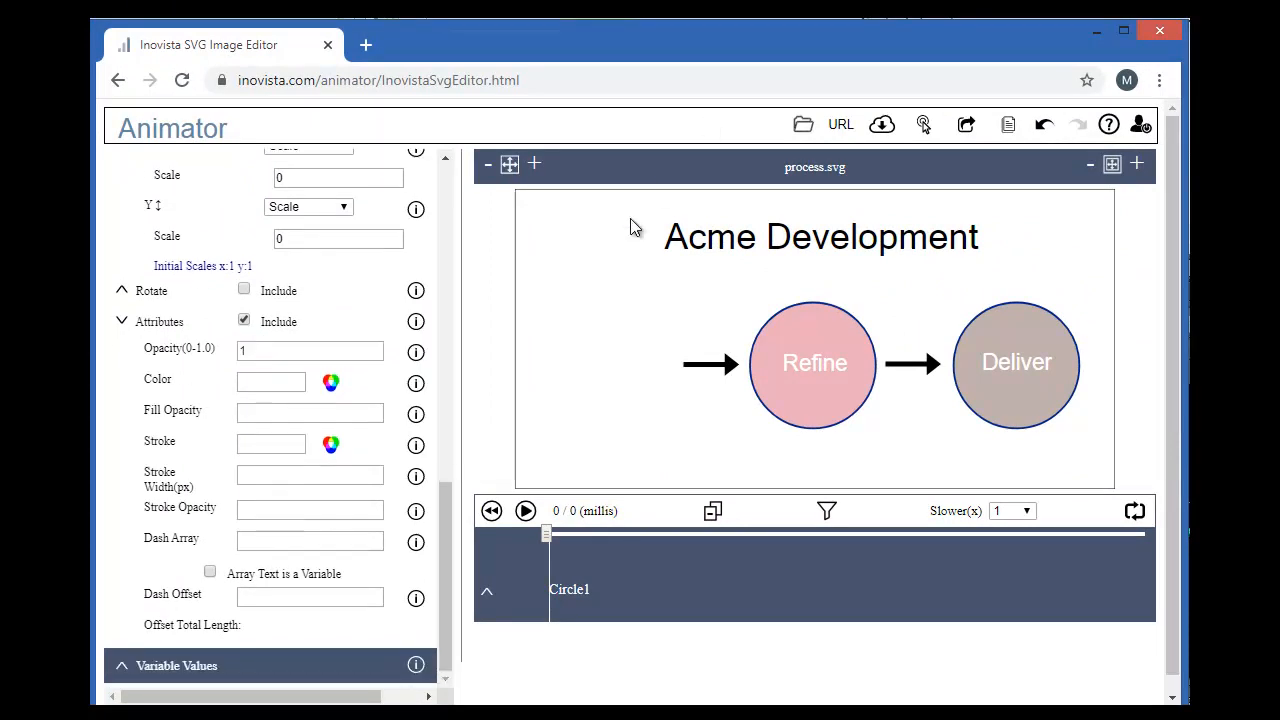
# - Add a second Combination transition to Circle1 and collapse the settings of the first one
pyautogui.moveTo(444, 489); pyautogui.dragTo(443, 290)
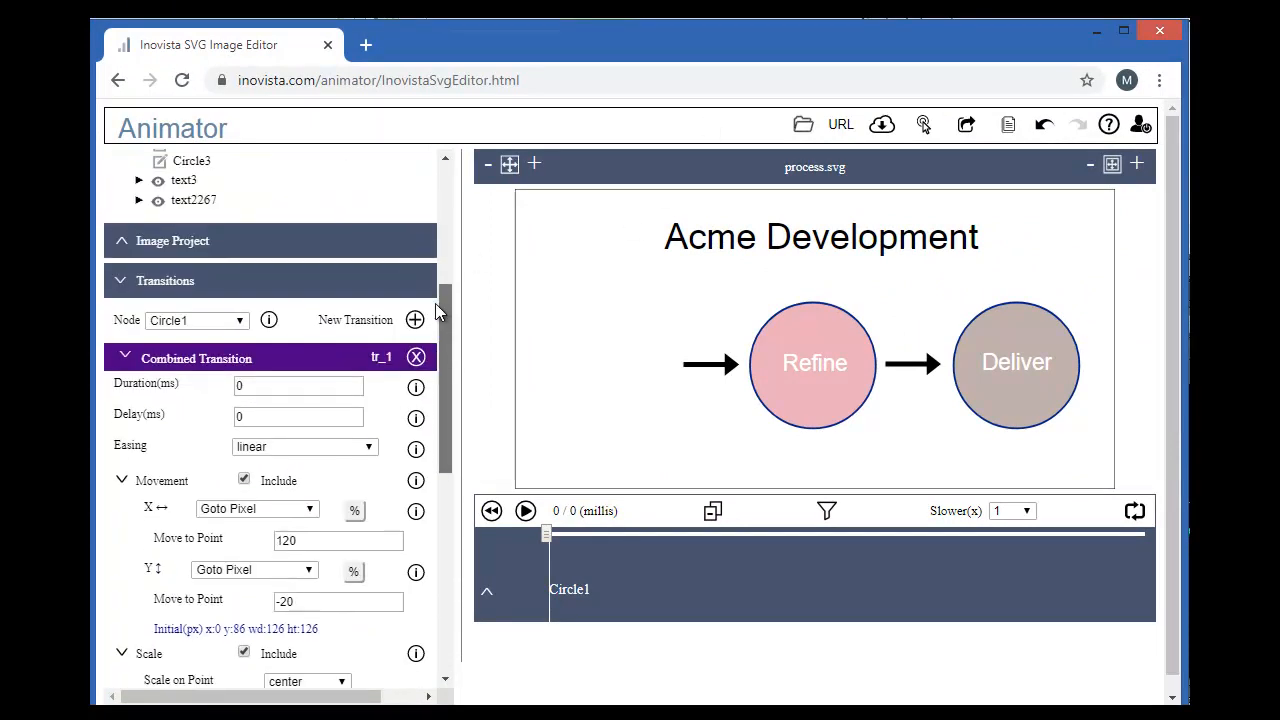
pyautogui.click(415, 321)
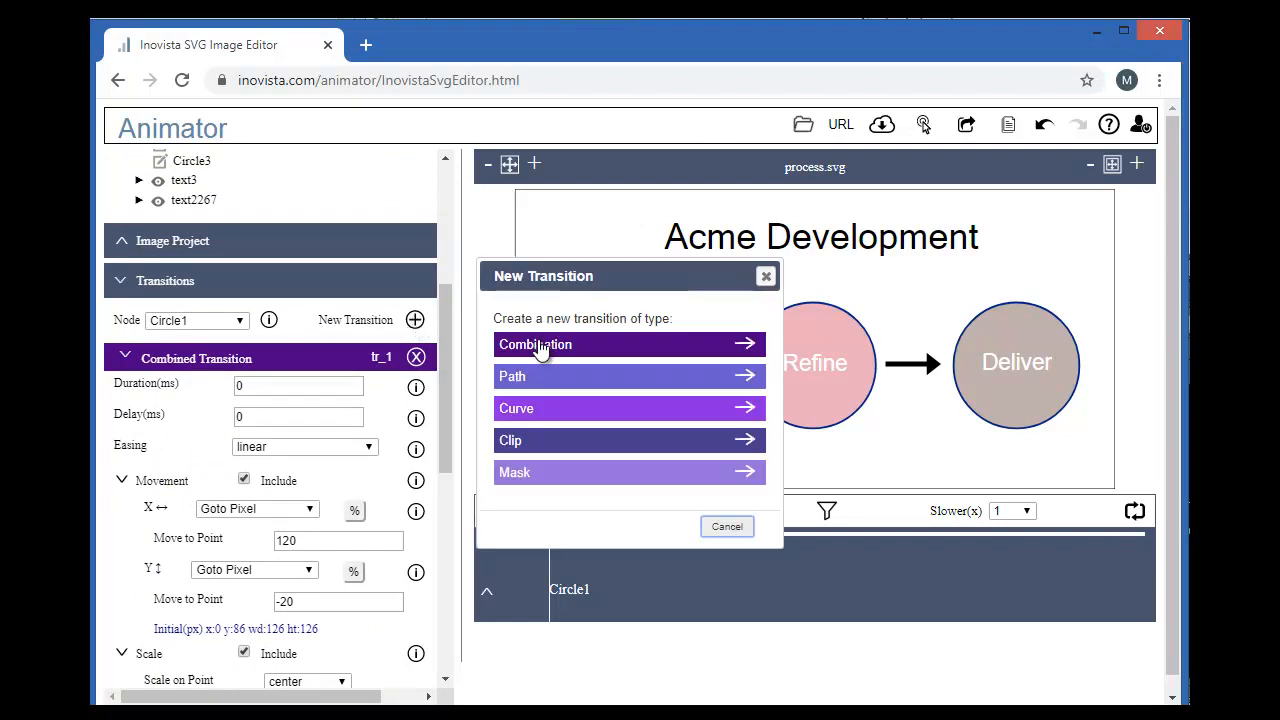
pyautogui.click(537, 341)
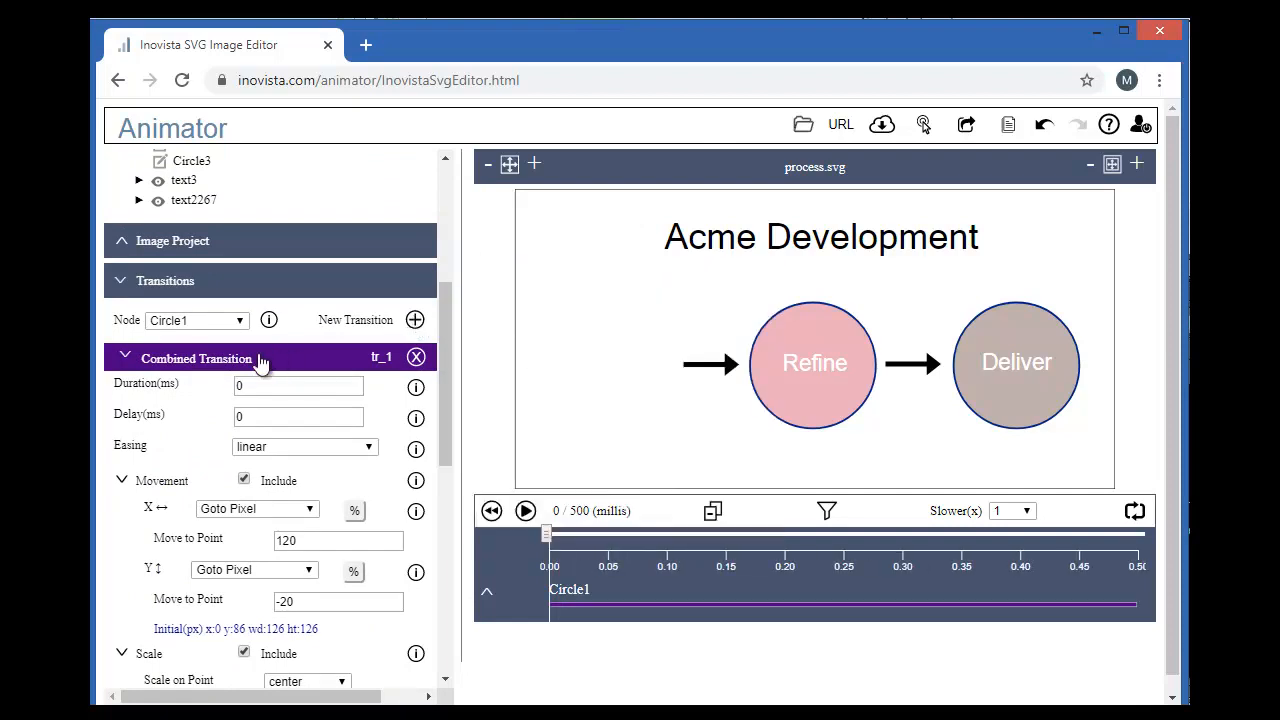
pyautogui.click(263, 358)
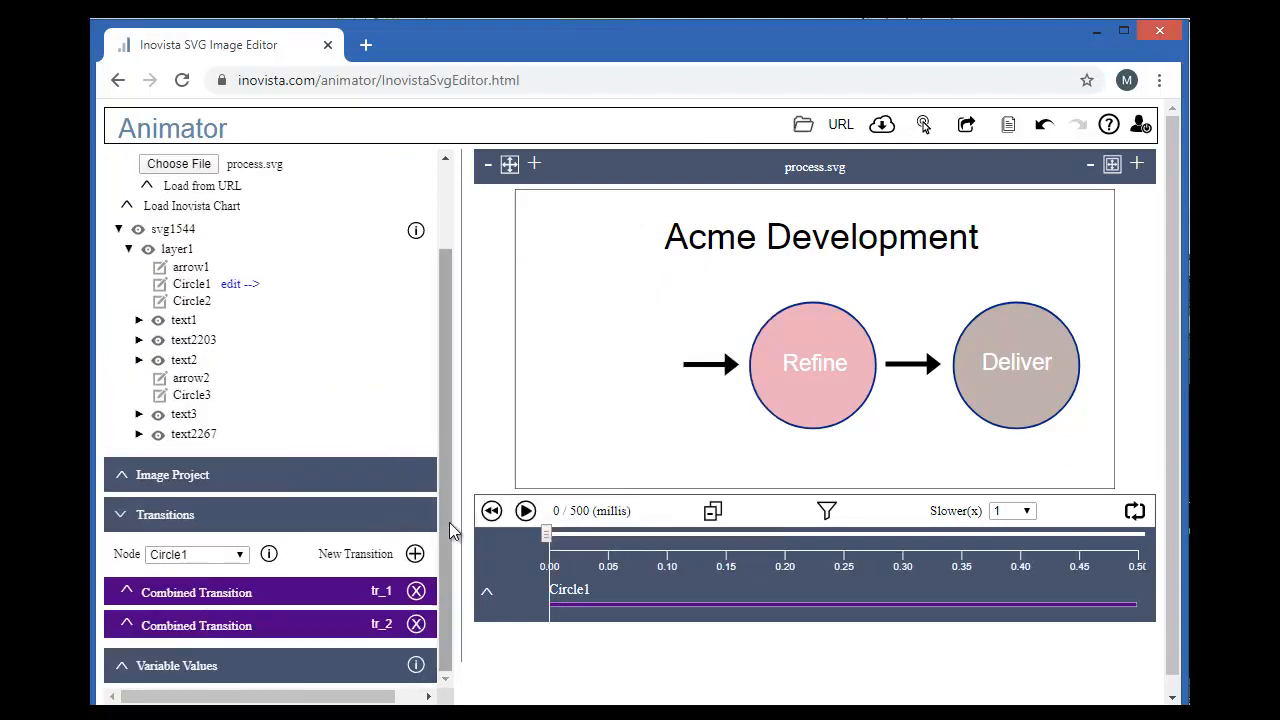
pyautogui.click(223, 628)
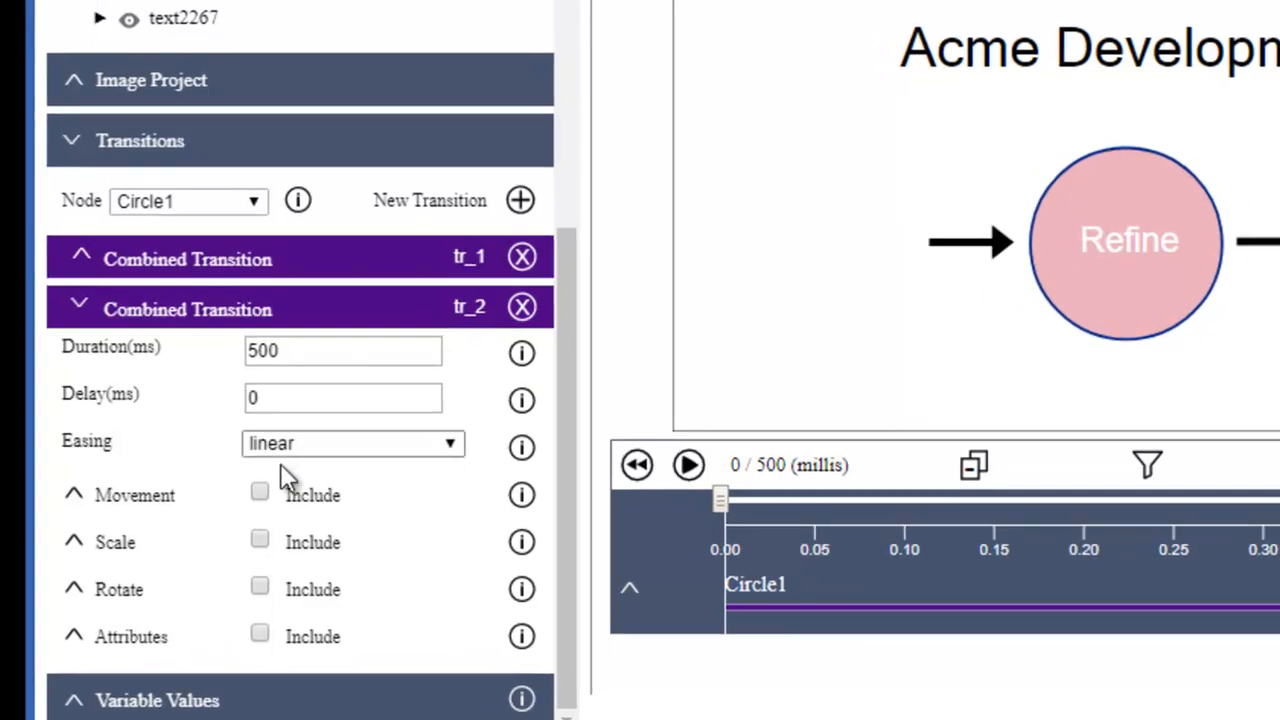
pyautogui.click(155, 495)
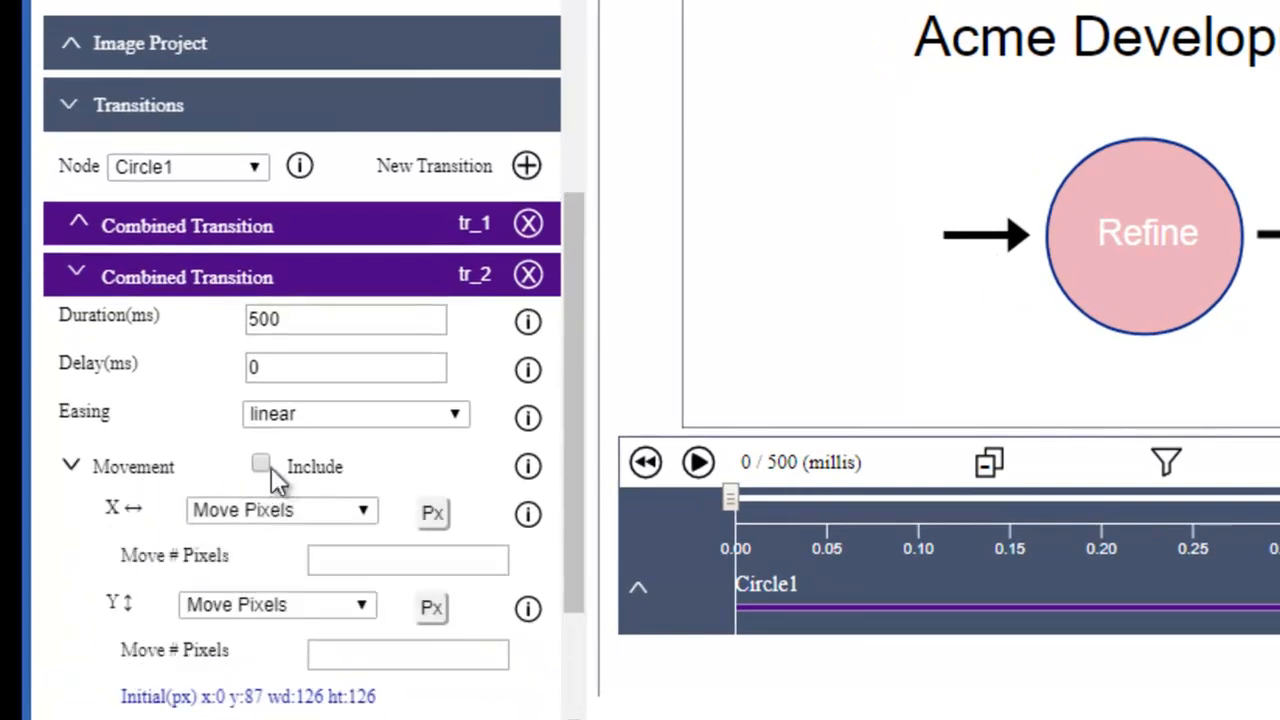
pyautogui.click(263, 464)
pyautogui.click(338, 551)
pyautogui.write('@HOME')
pyautogui.click(344, 652)
pyautogui.write('@HOME')
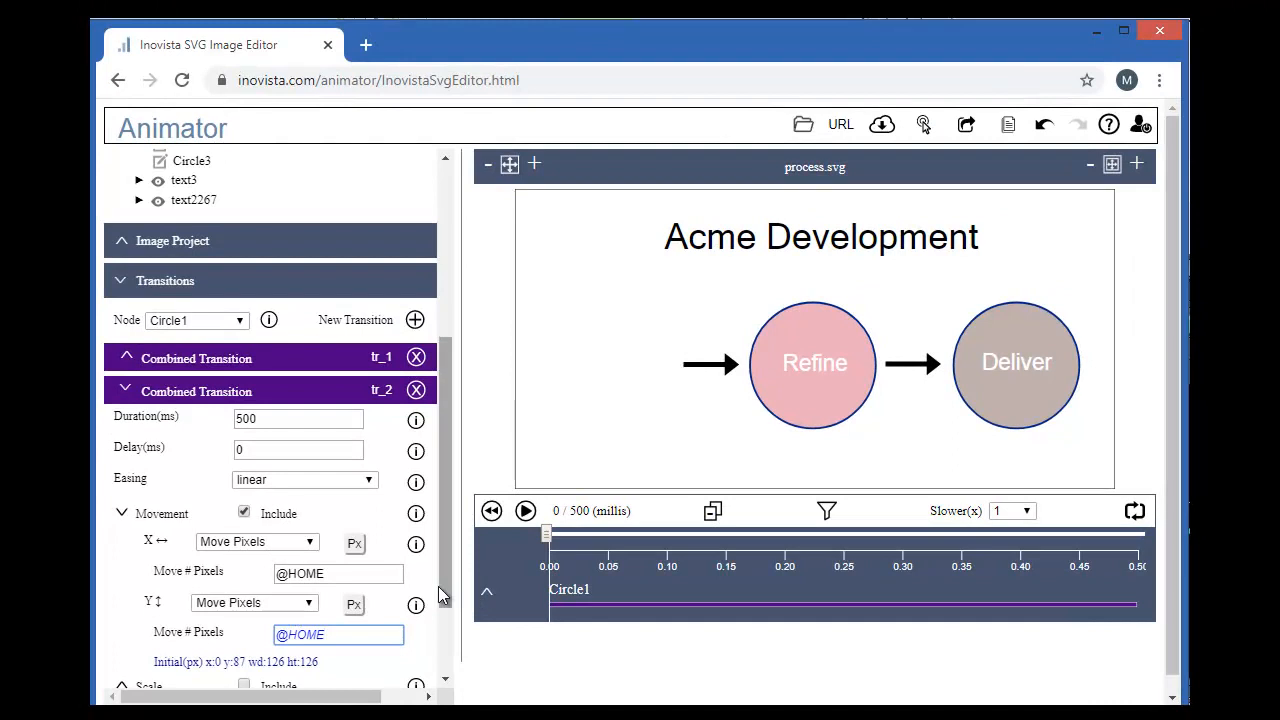
# - Include scaling in the second combined transition with an X and Y scale of 1 about the center
pyautogui.moveTo(445, 594); pyautogui.dragTo(448, 632)
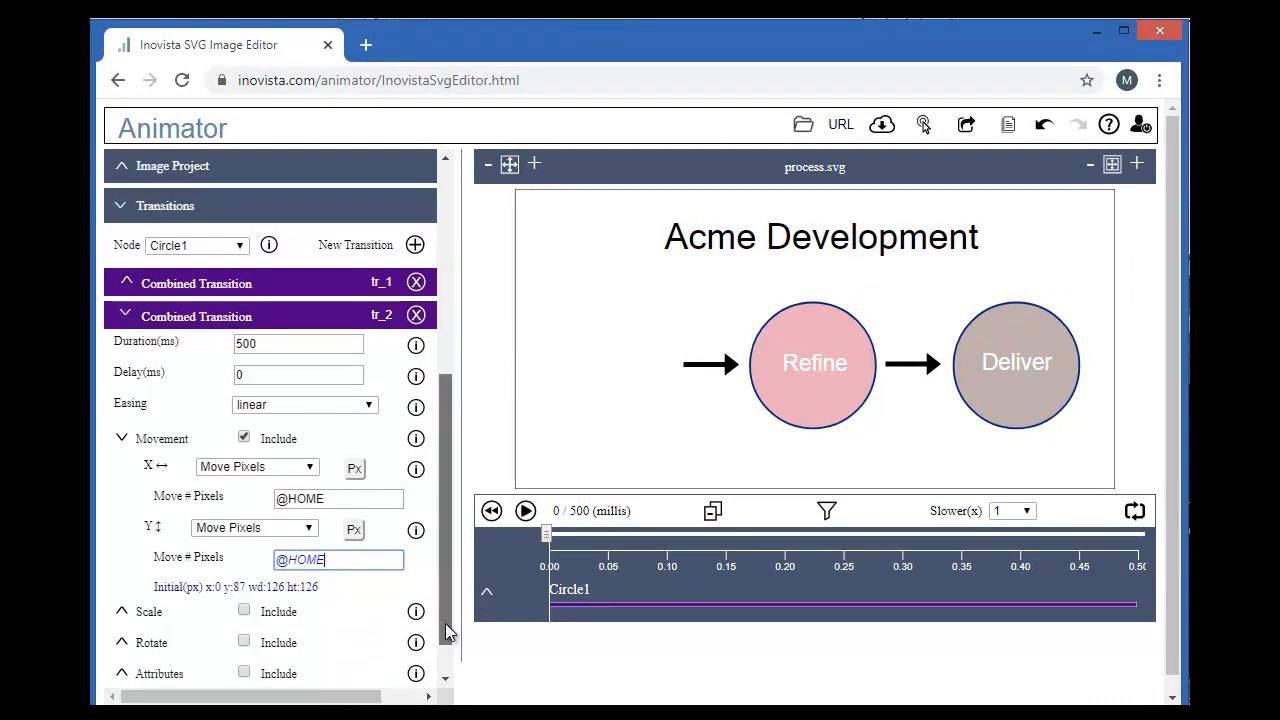
pyautogui.scroll(-1, 445, 630)
pyautogui.click(155, 566)
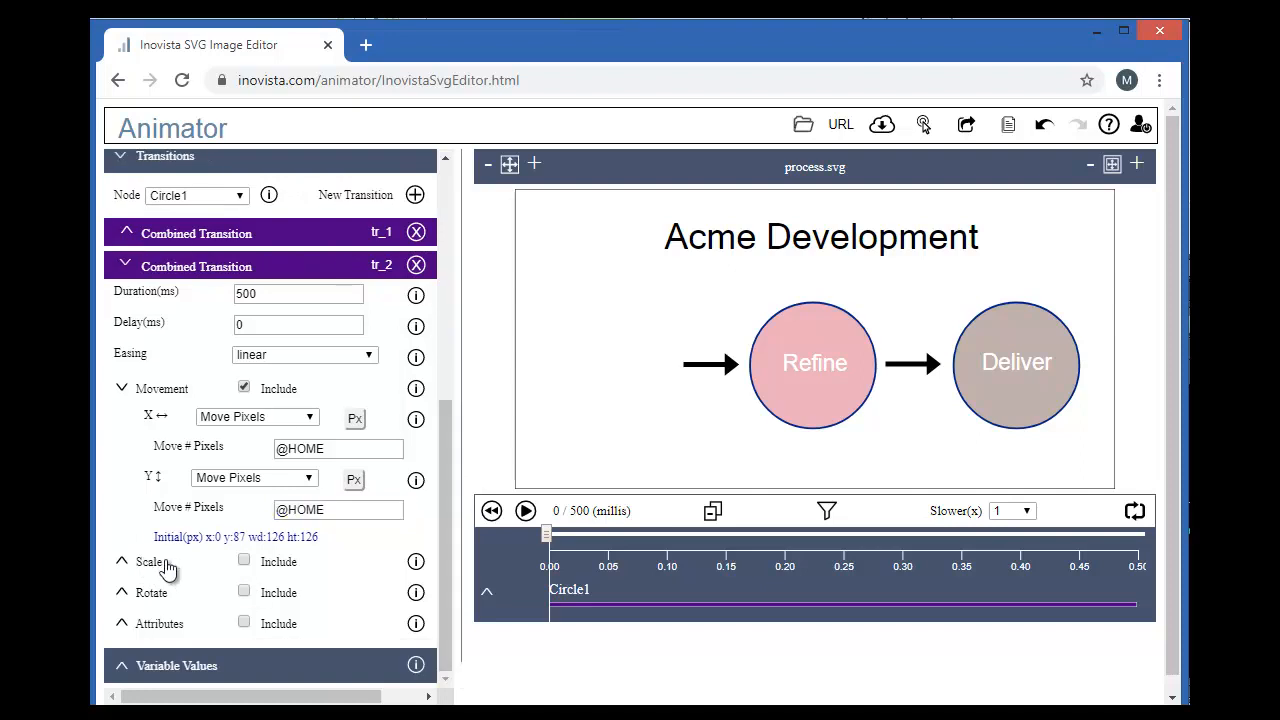
pyautogui.click(248, 561)
pyautogui.click(144, 563)
pyautogui.scroll(-1, 443, 557)
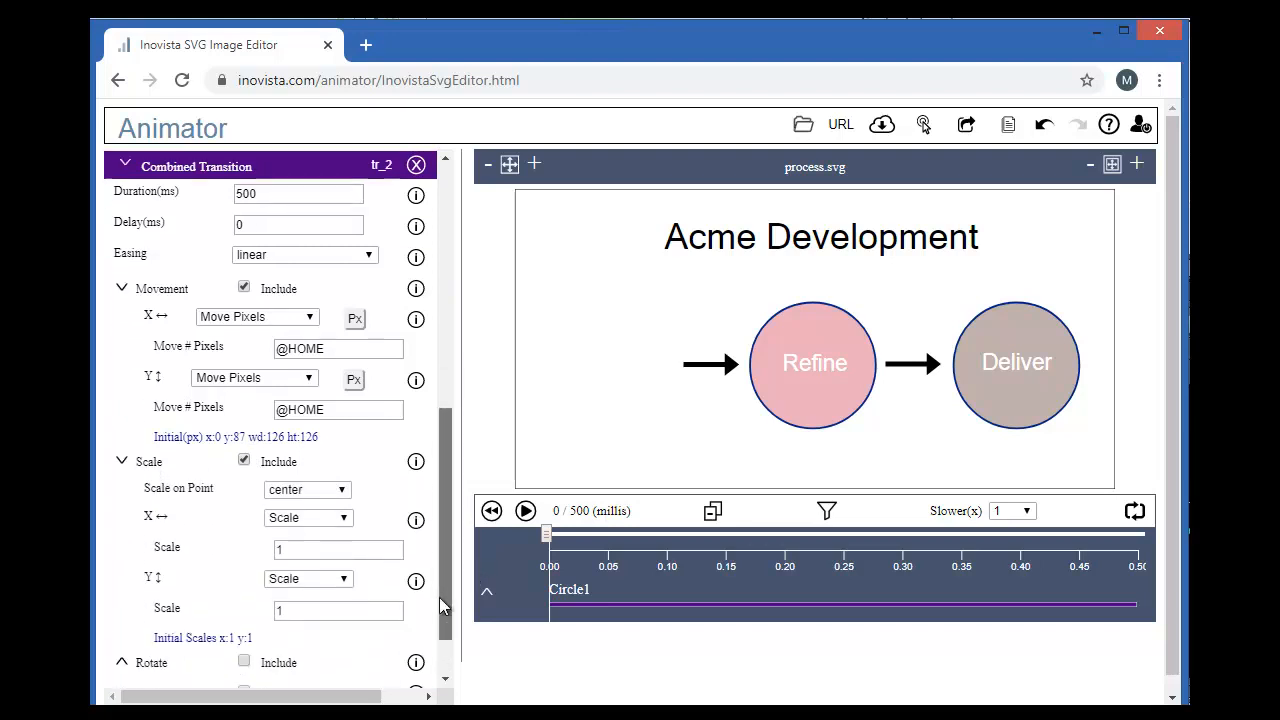
pyautogui.click(334, 540)
pyautogui.click(322, 596)
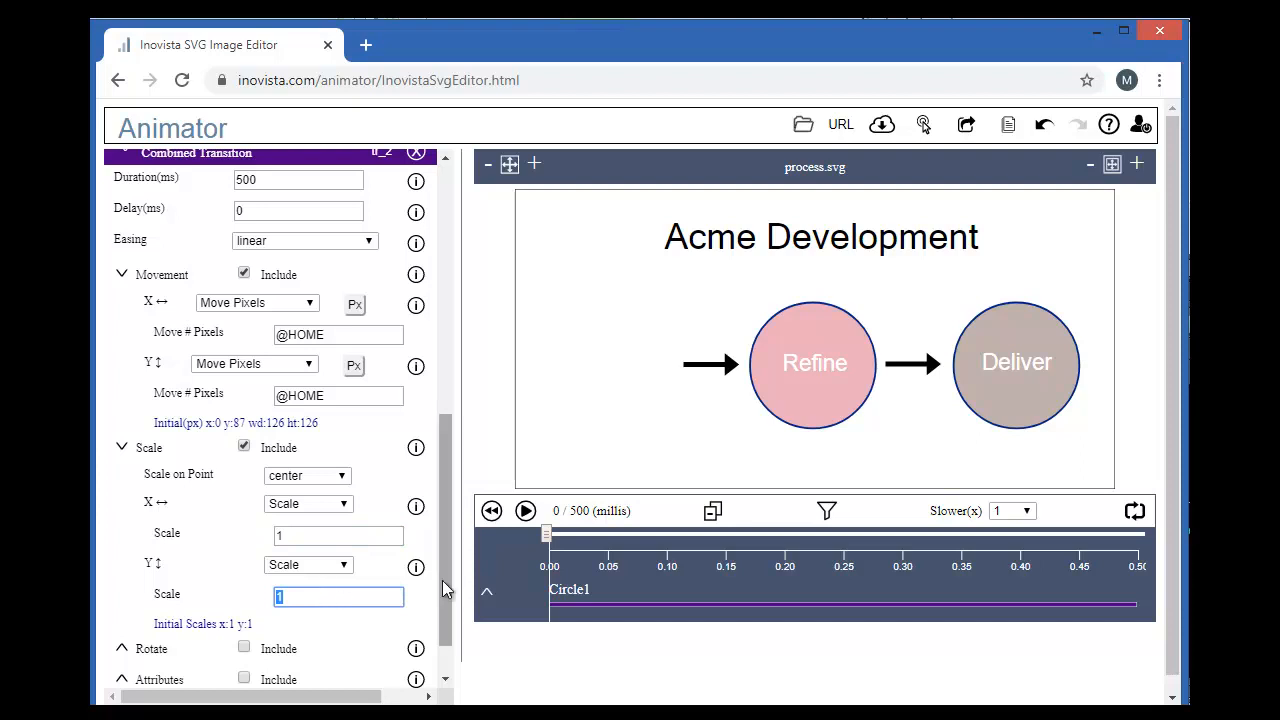
# - Play Circle1's full animation to check its entrance, and return to the image tree
pyautogui.click(525, 511)
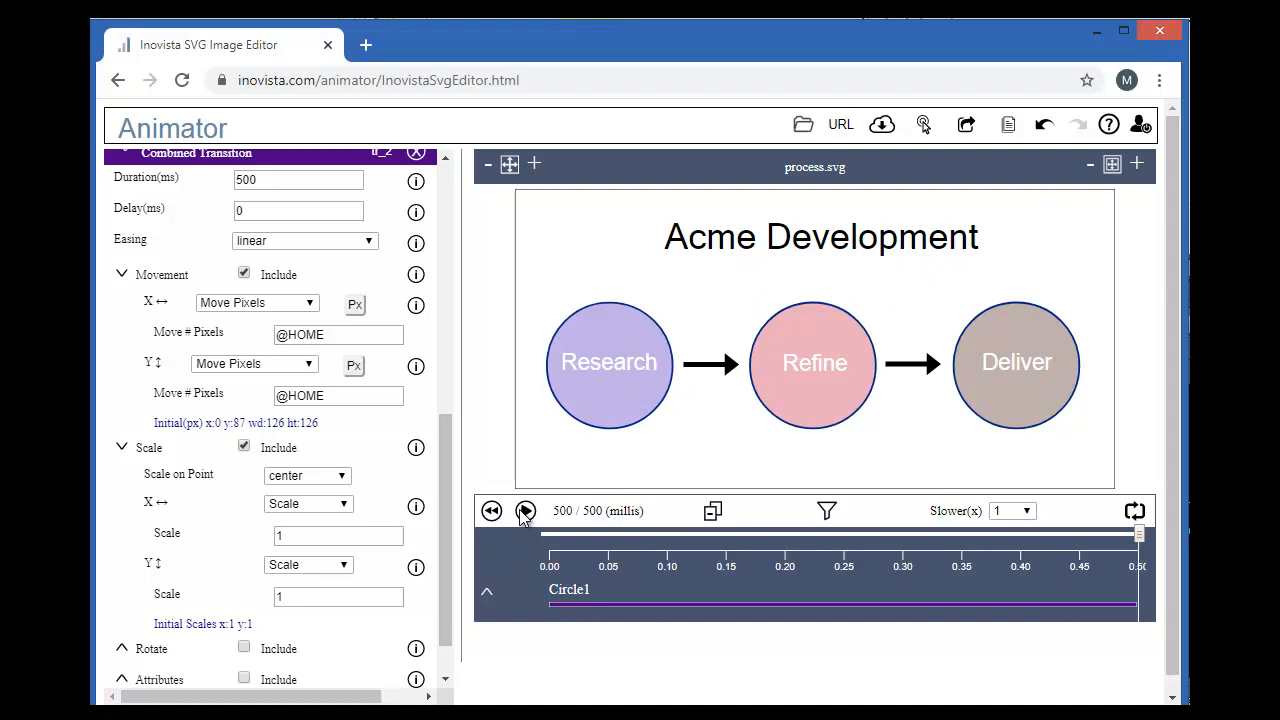
pyautogui.click(525, 511)
pyautogui.moveTo(444, 511); pyautogui.dragTo(466, 254)
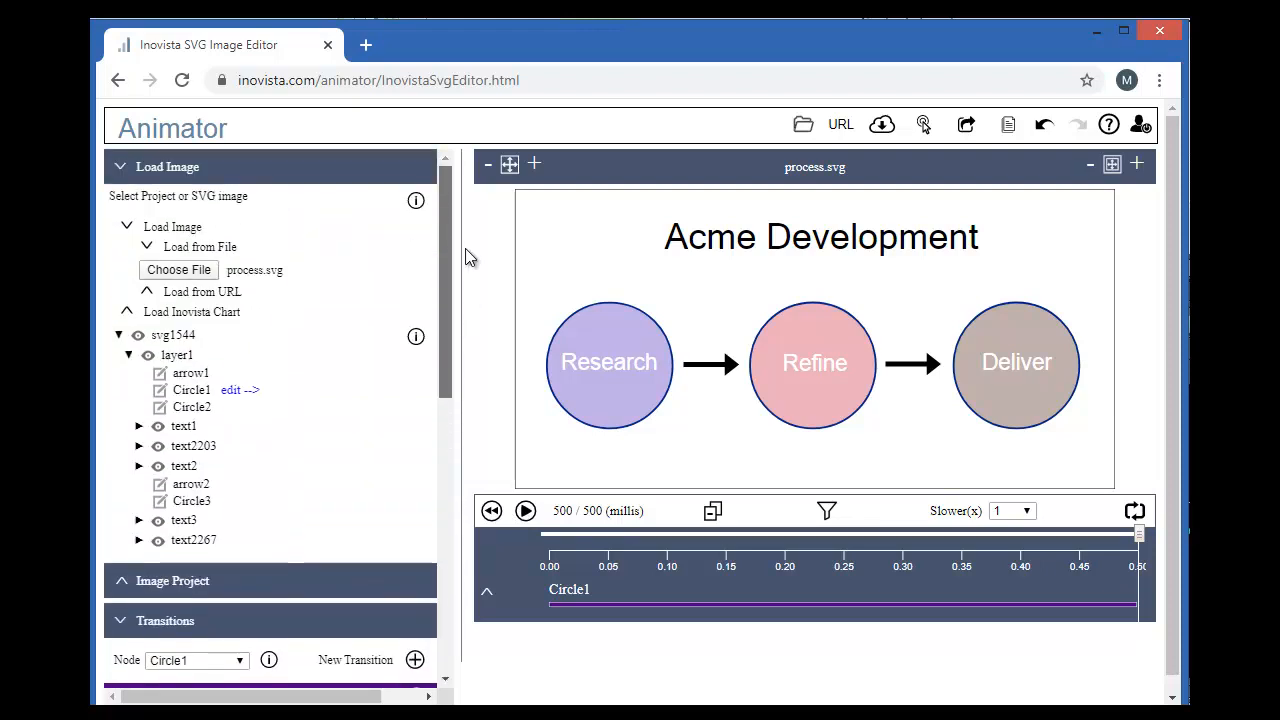
# - Locate the Research label (text1) in the image tree, collapse its node and hide it
pyautogui.click(620, 366)
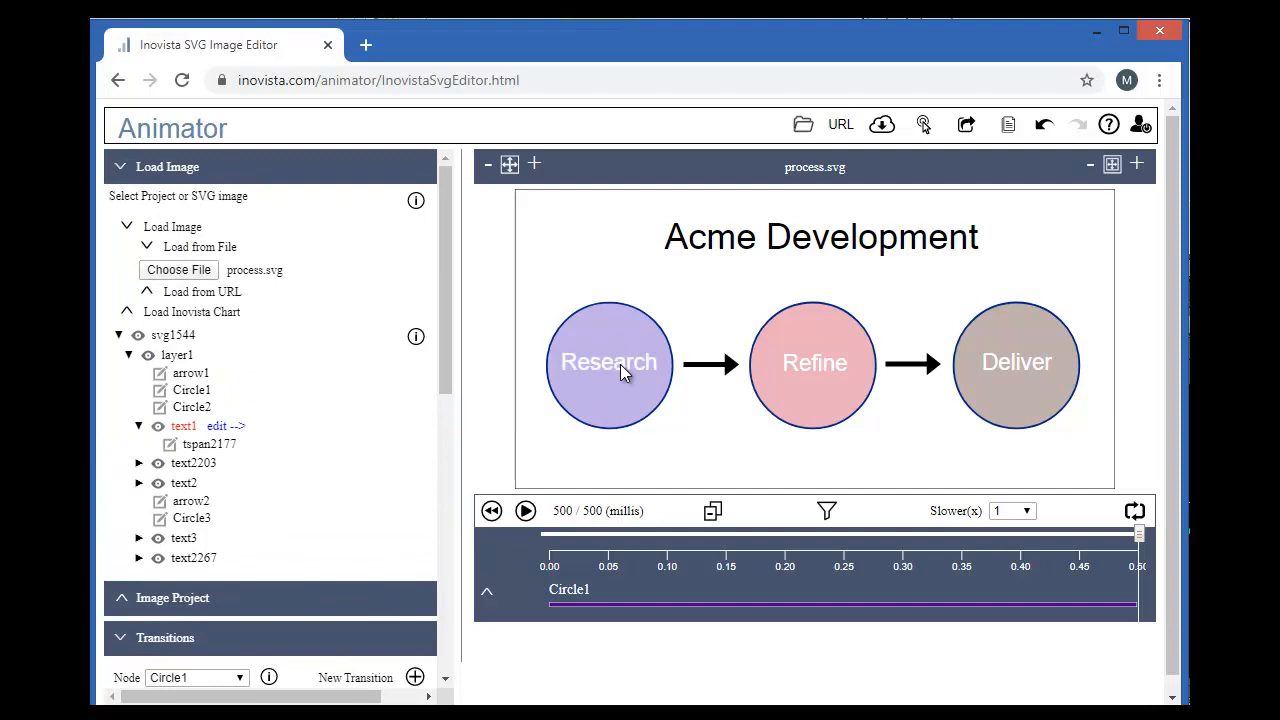
pyautogui.click(139, 427)
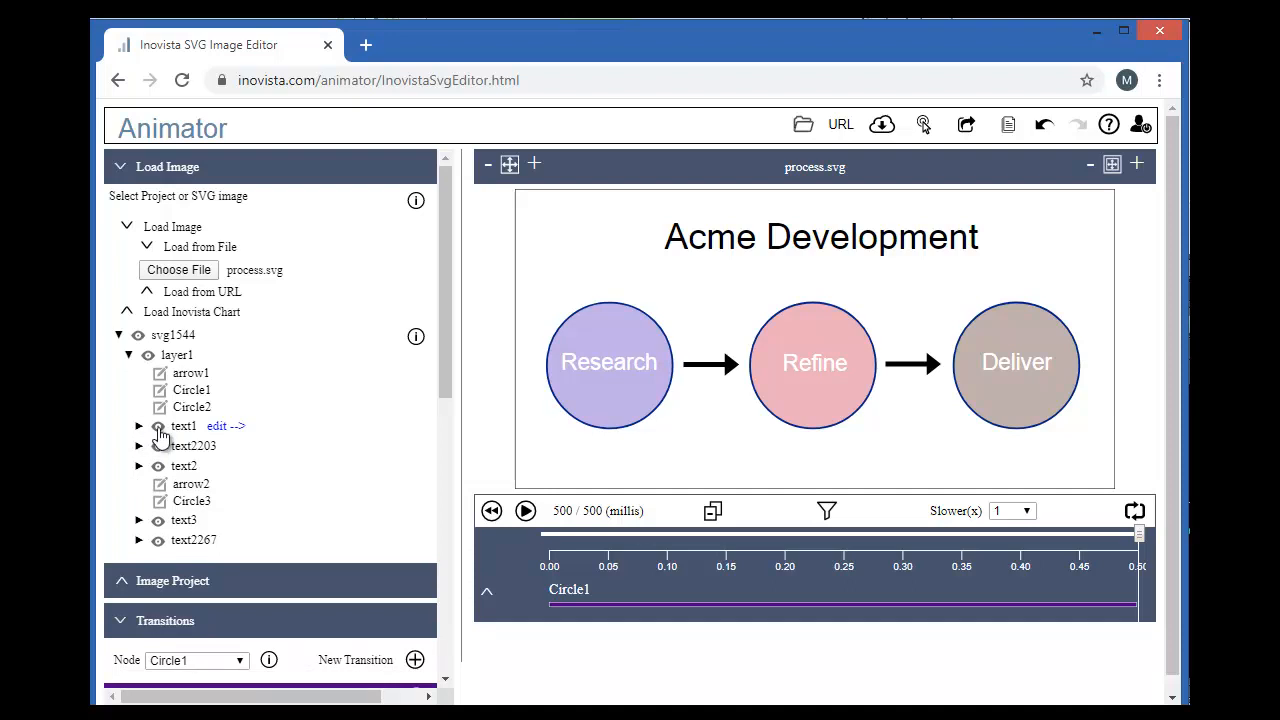
pyautogui.click(159, 430)
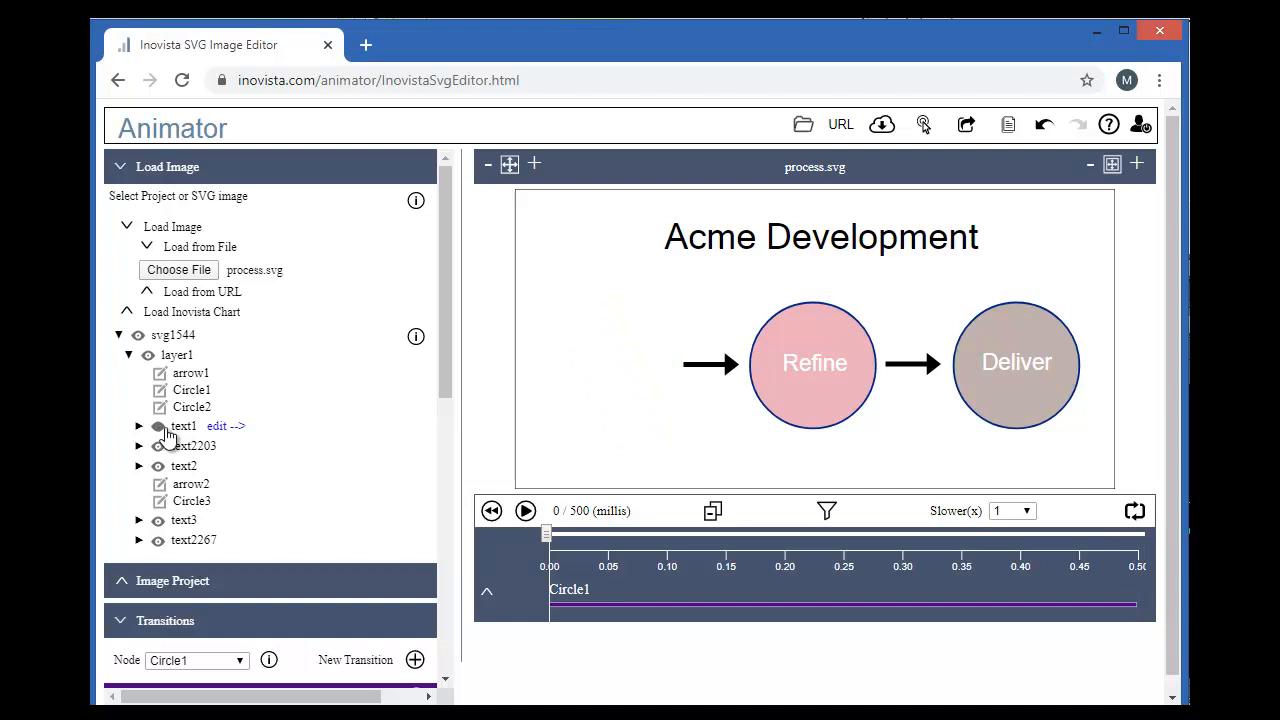
# - Make text1 the node for transitions, add a Combination transition to it and expand the transition's settings
pyautogui.click(213, 428)
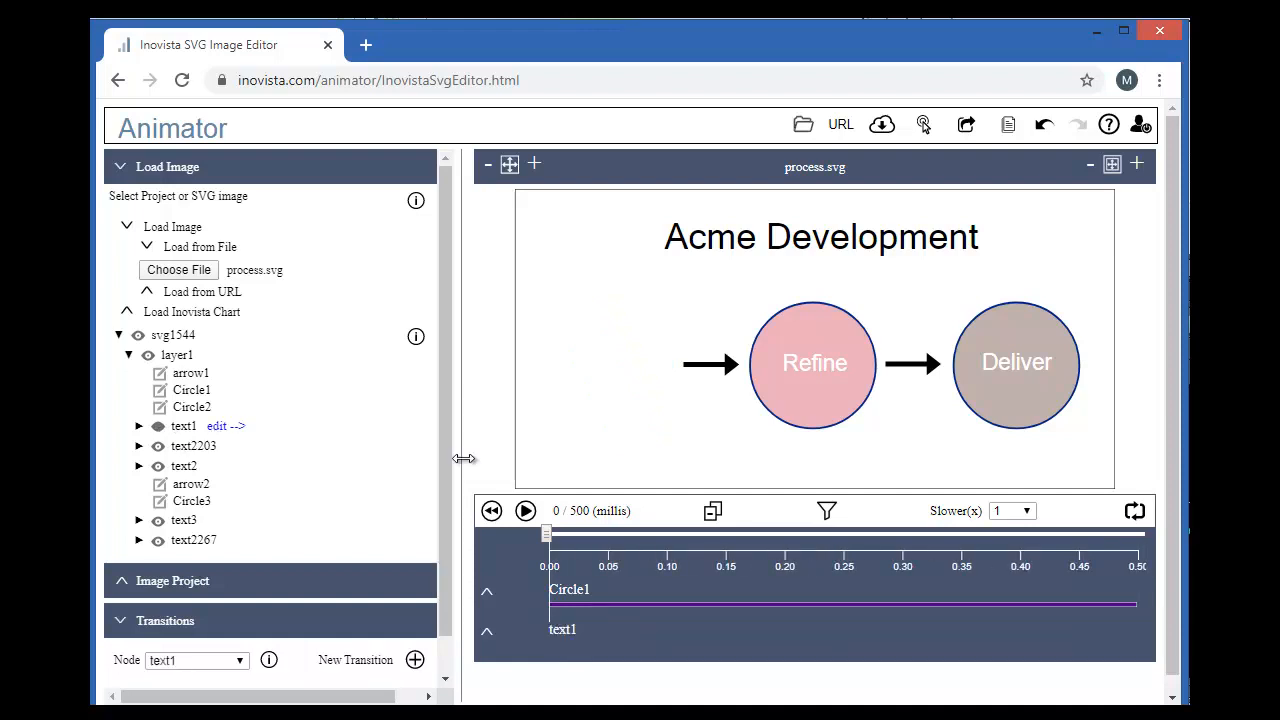
pyautogui.scroll(-1, 444, 448)
pyautogui.click(416, 620)
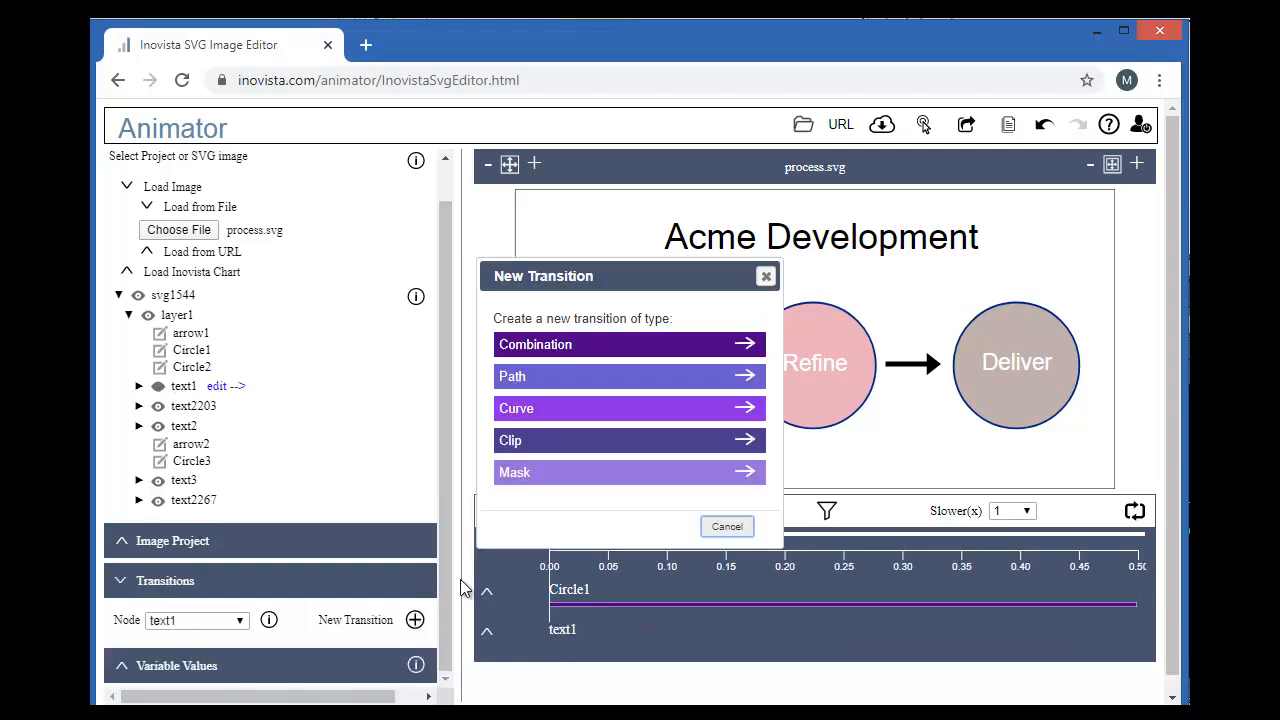
pyautogui.click(515, 345)
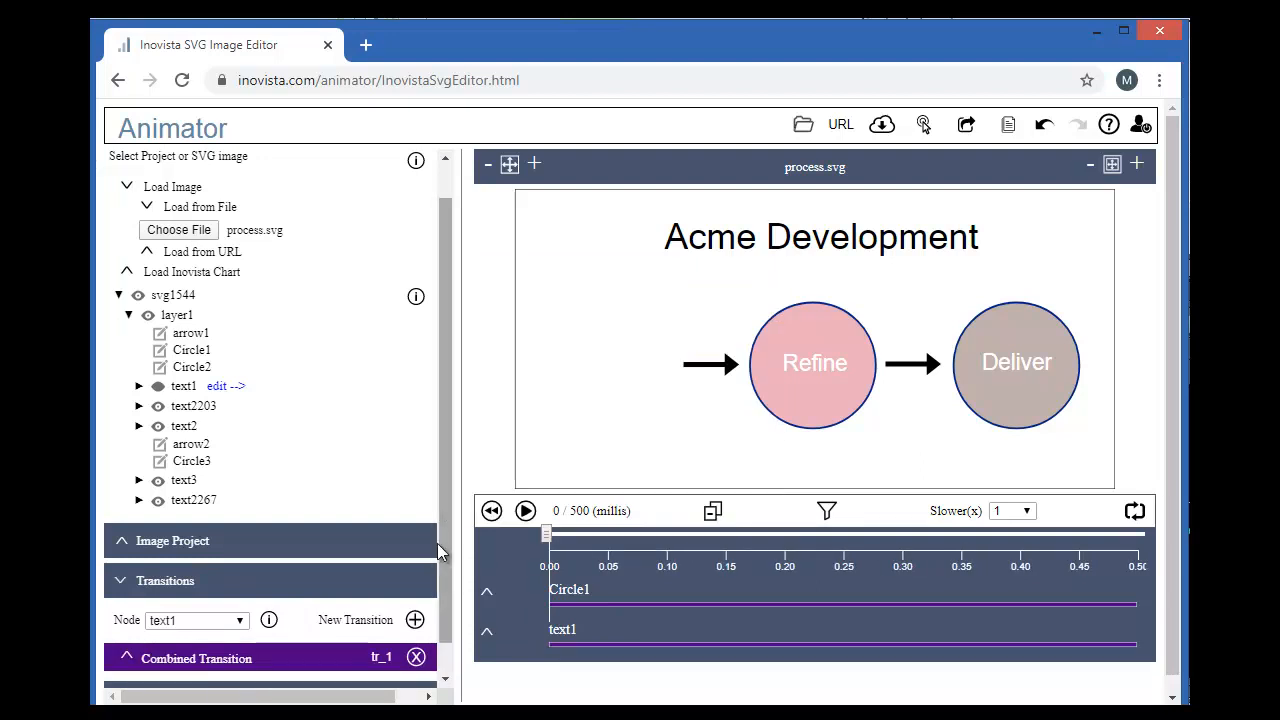
pyautogui.scroll(-1, 437, 547)
pyautogui.click(222, 635)
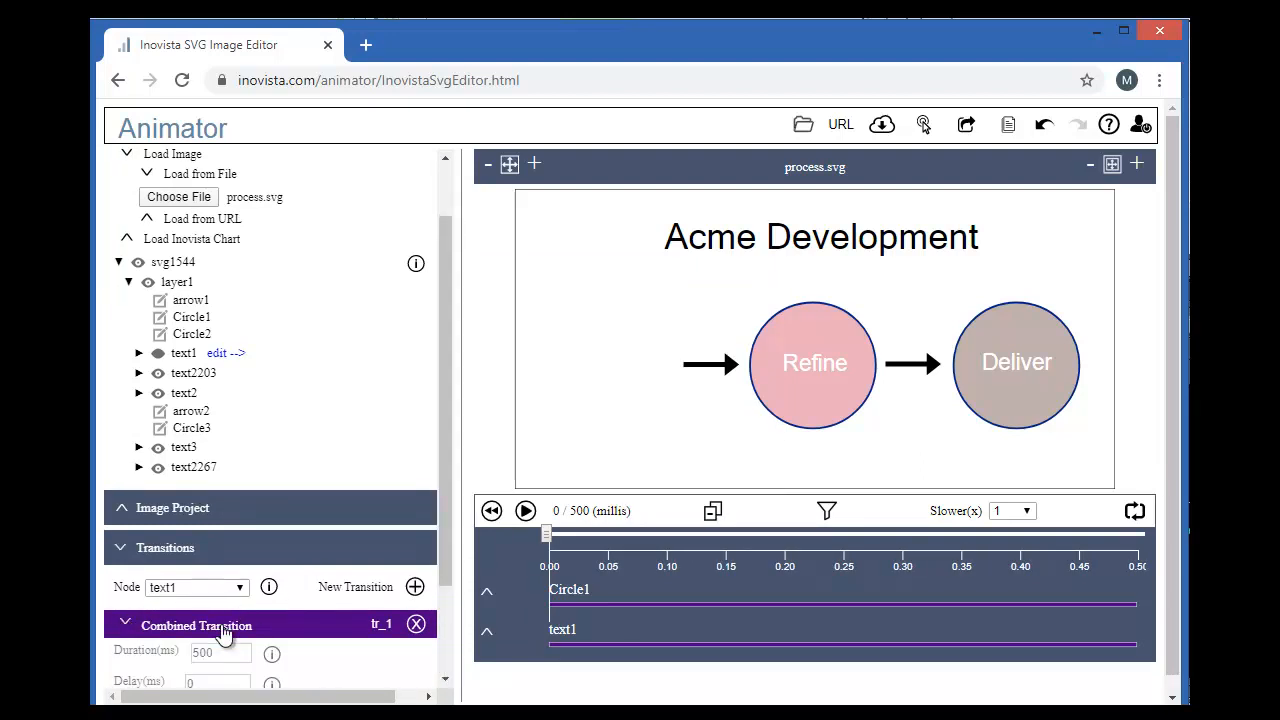
# - Set the delay of text1's combined transition to 500 ms
pyautogui.scroll(-5, 432, 680)
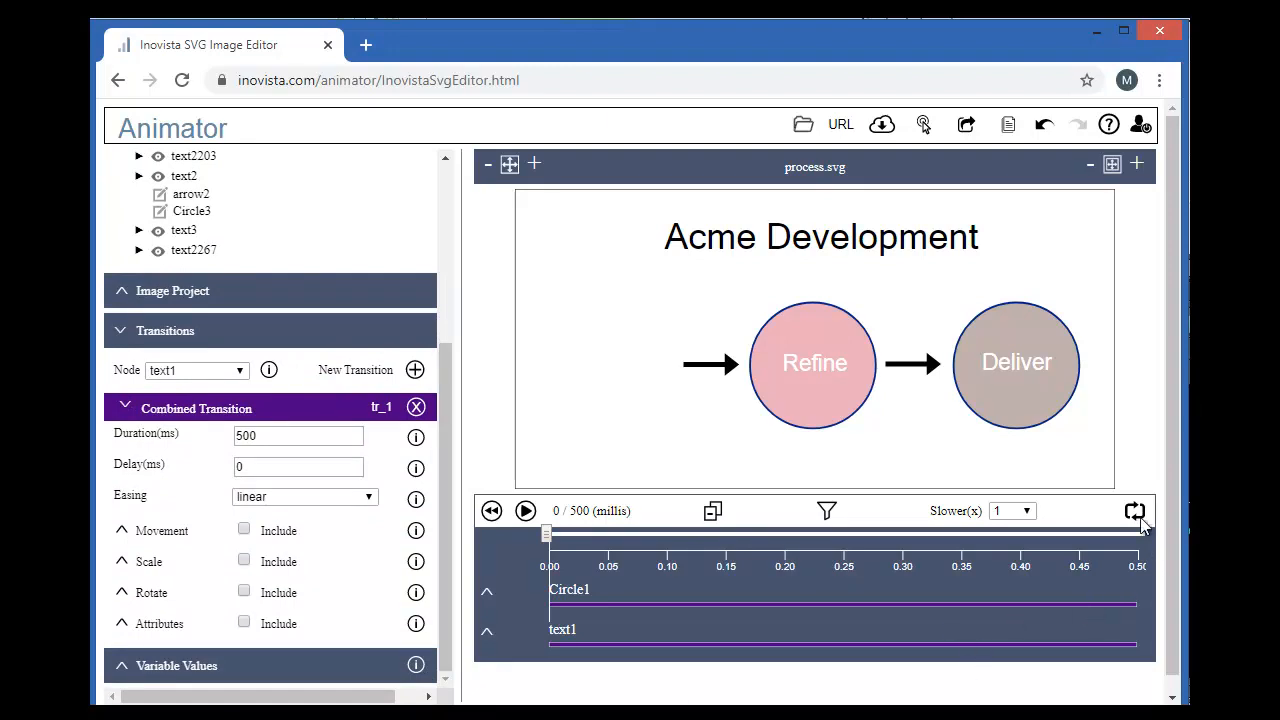
pyautogui.doubleClick(279, 472)
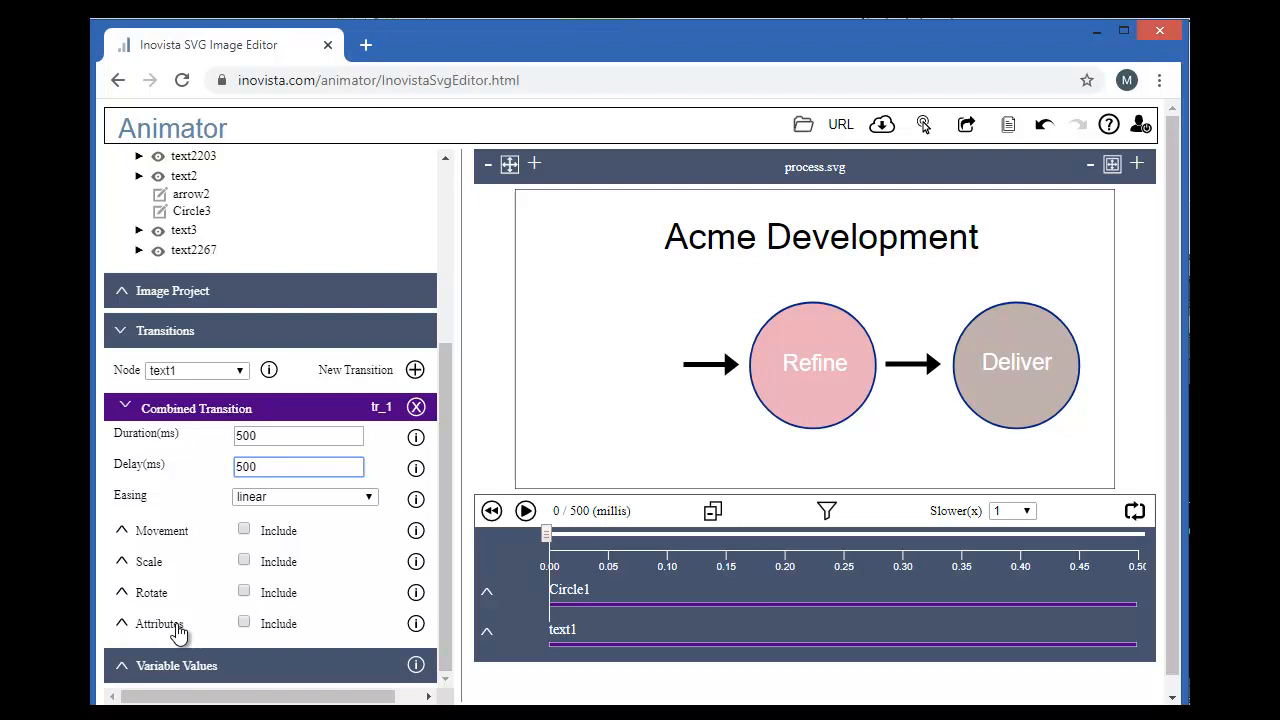
pyautogui.click(700, 134)
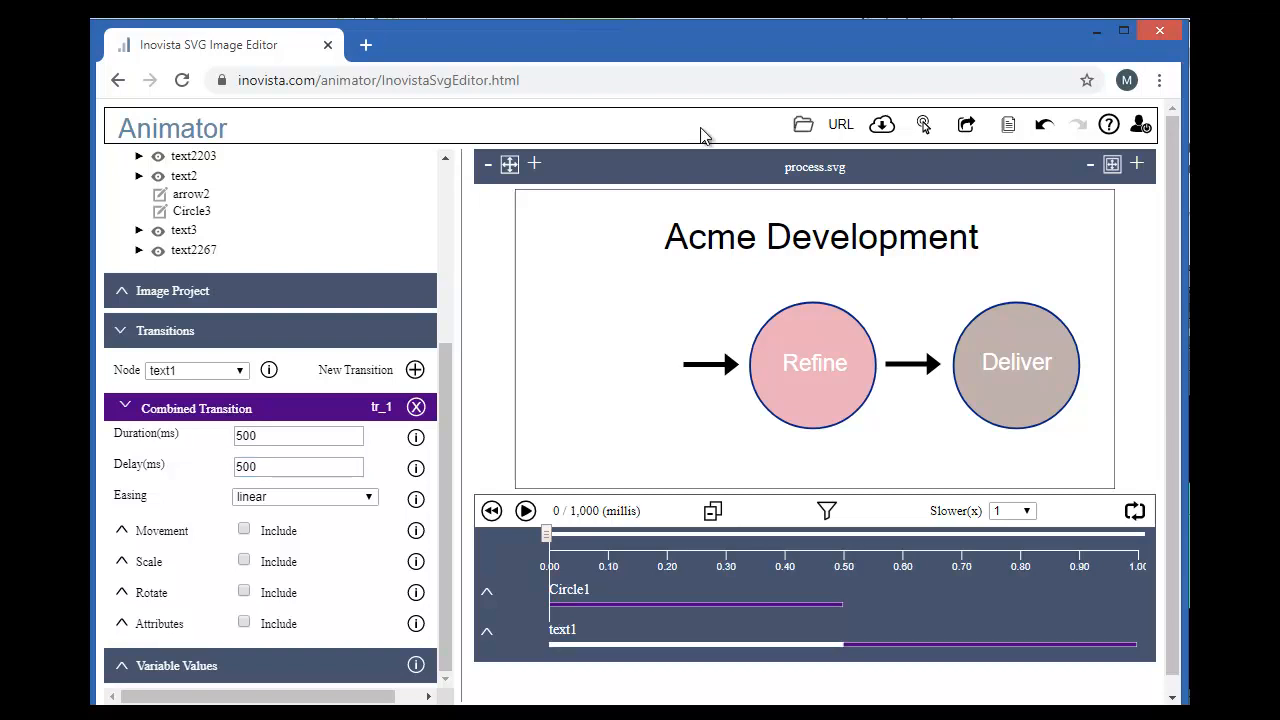
# - Include attributes in text1's combined transition and enter 1 as the Text value
pyautogui.click(145, 625)
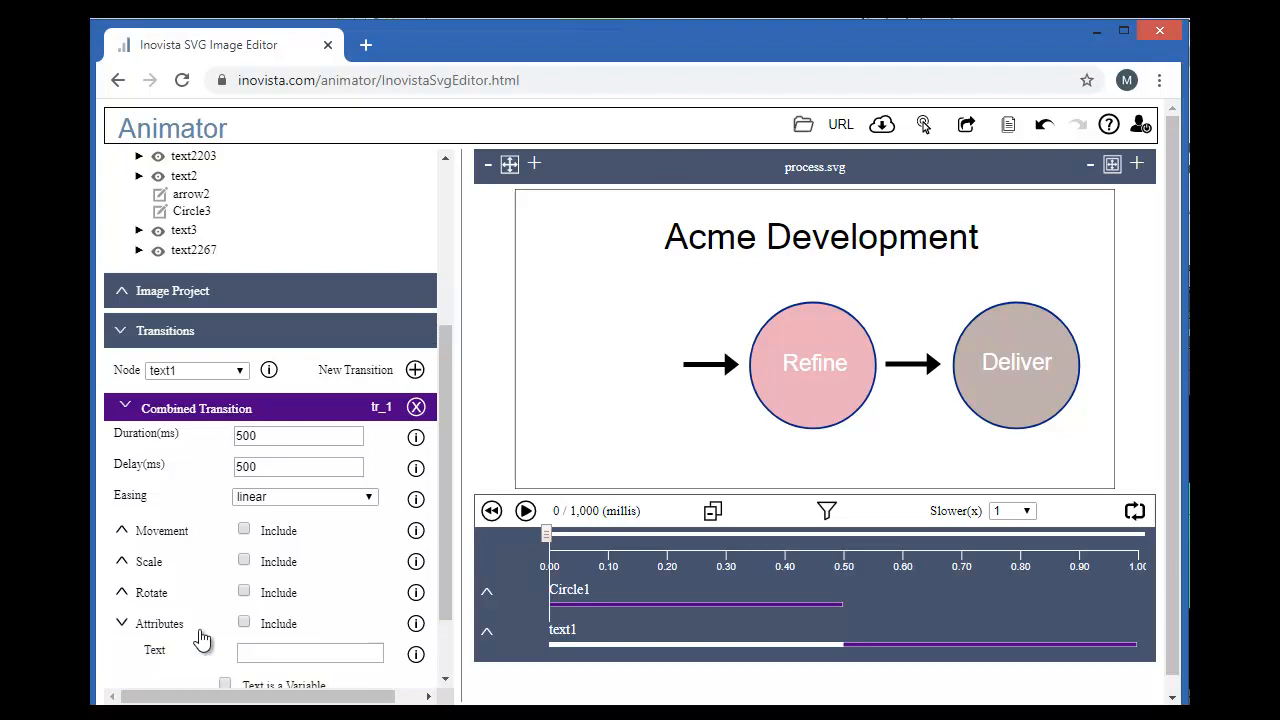
pyautogui.click(244, 622)
pyautogui.click(262, 655)
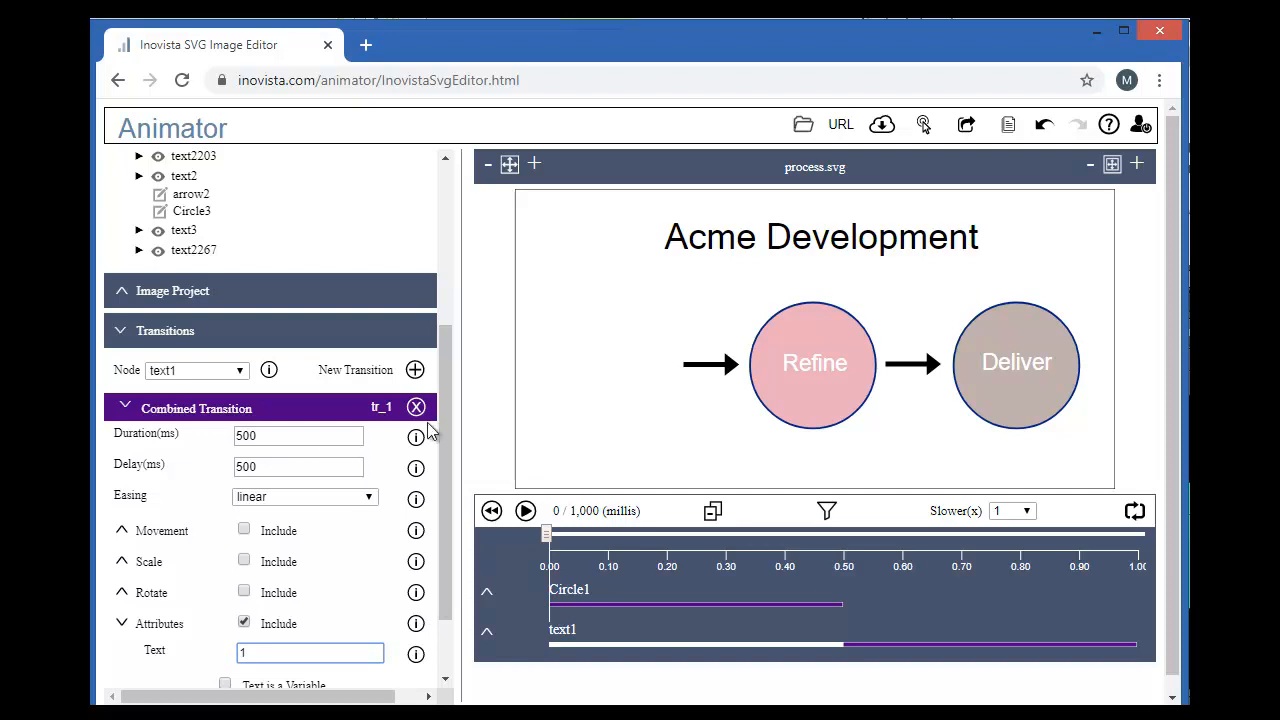
# - Pick the arrow between Research and Refine (arrow1), add a Combination transition to it and expand its settings
pyautogui.moveTo(447, 418); pyautogui.dragTo(476, 258)
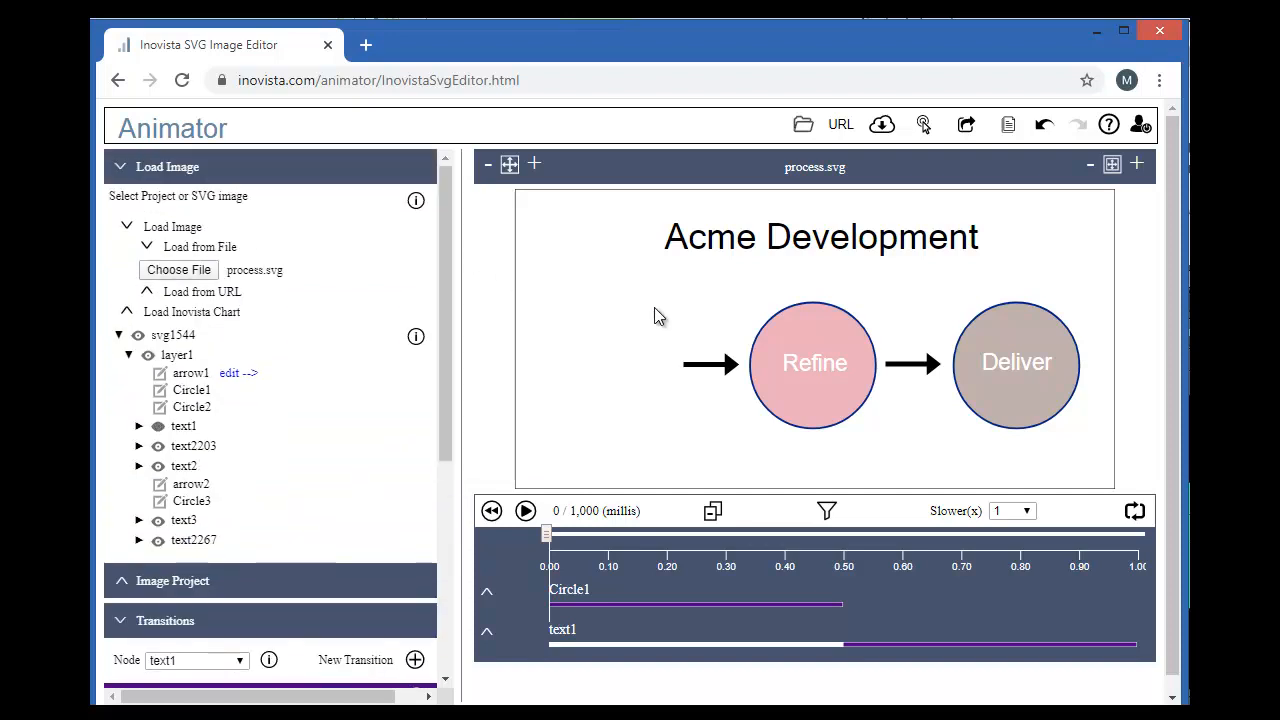
pyautogui.click(710, 370)
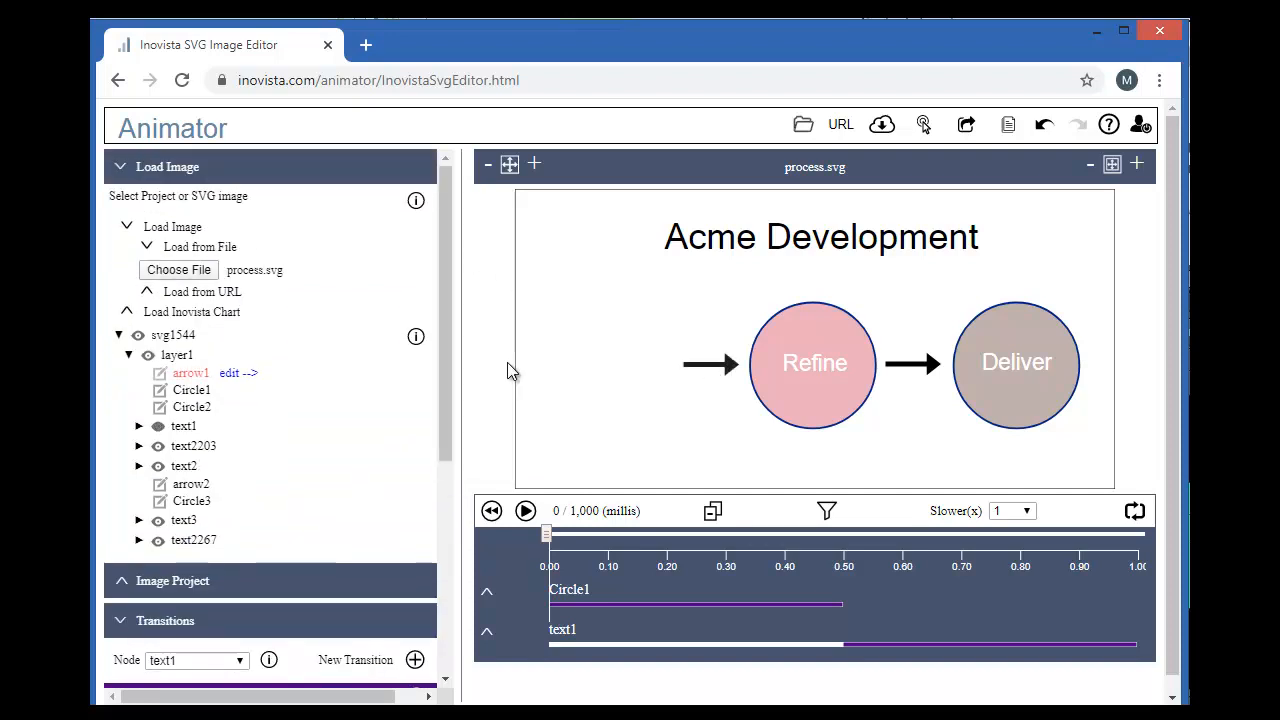
pyautogui.click(235, 373)
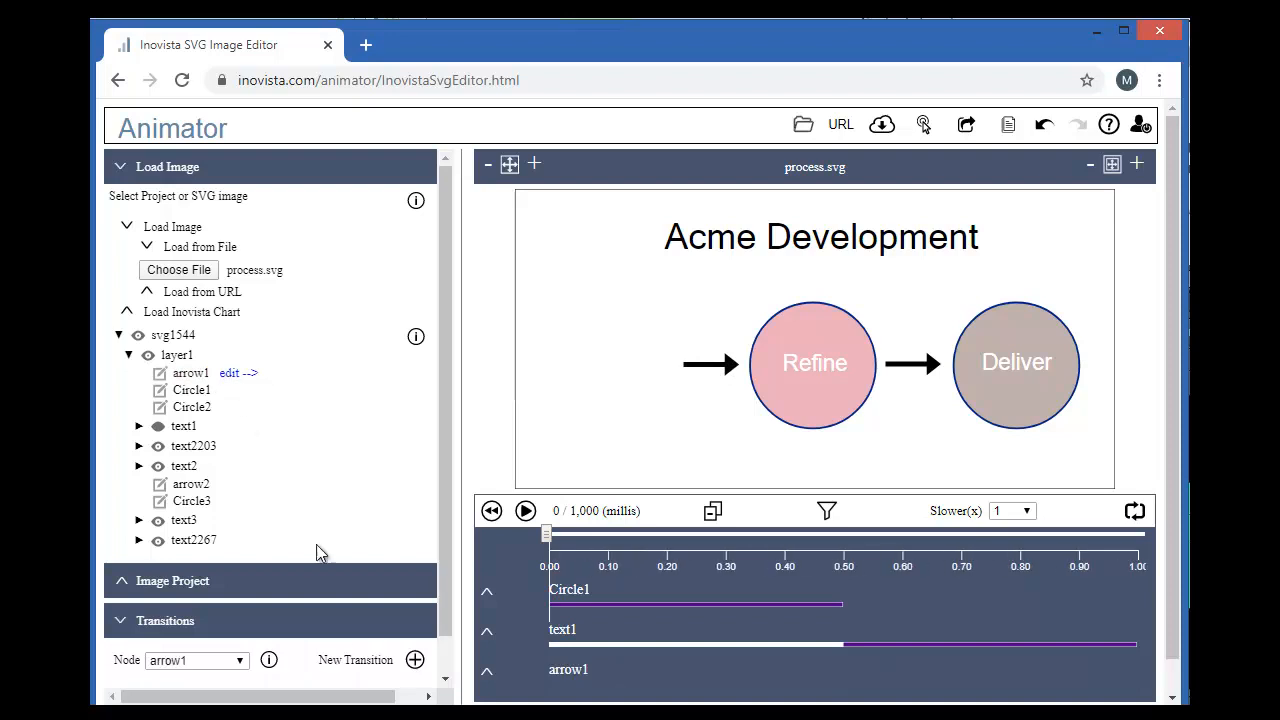
pyautogui.click(414, 660)
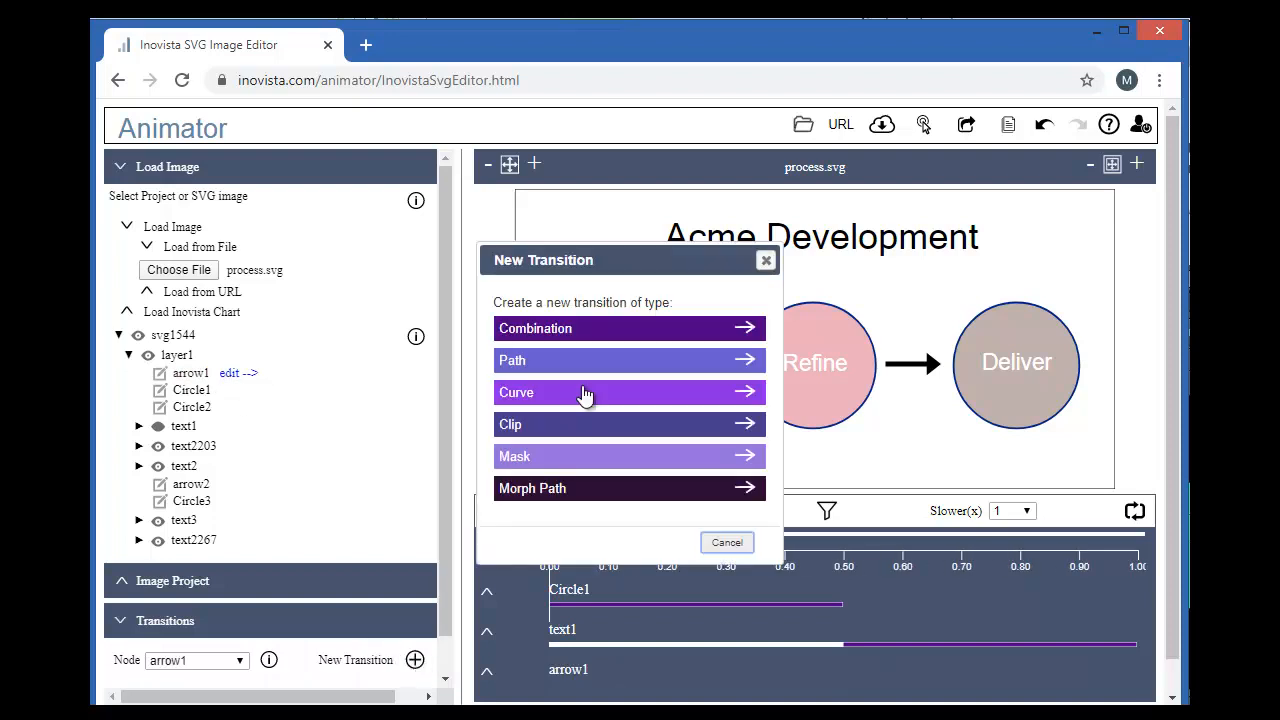
pyautogui.click(538, 330)
pyautogui.moveTo(442, 345); pyautogui.dragTo(442, 406)
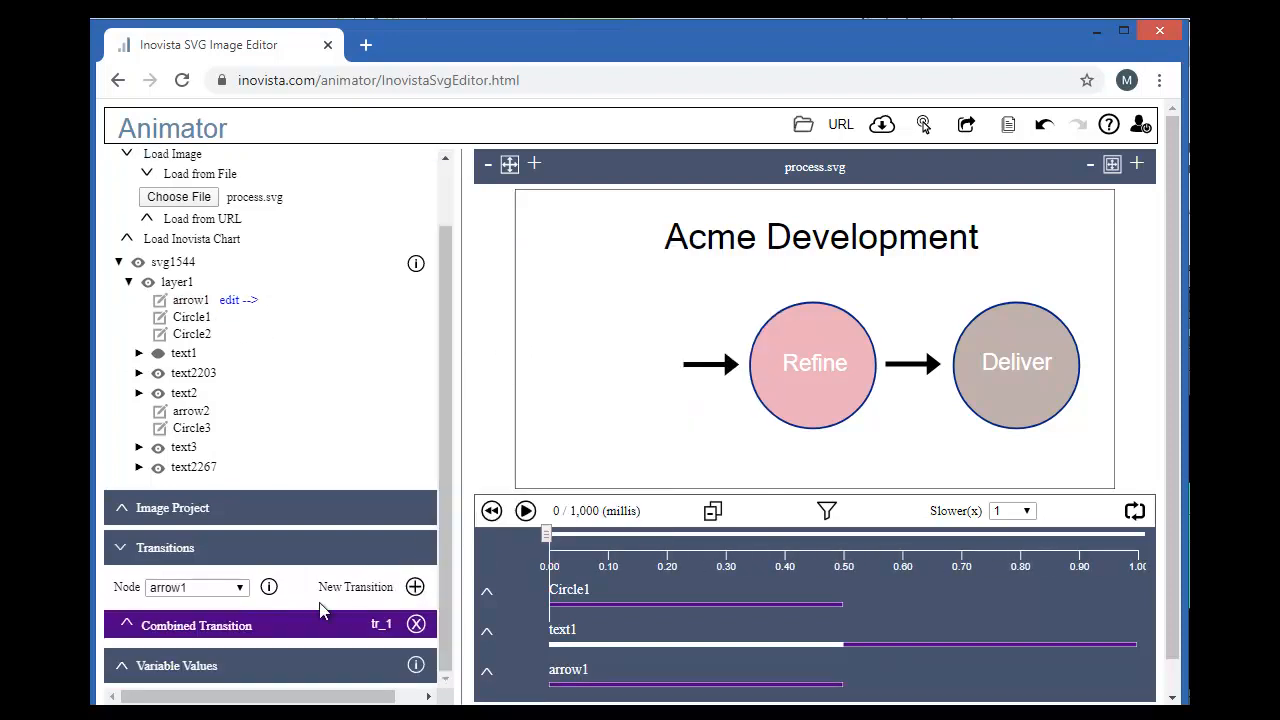
pyautogui.click(232, 622)
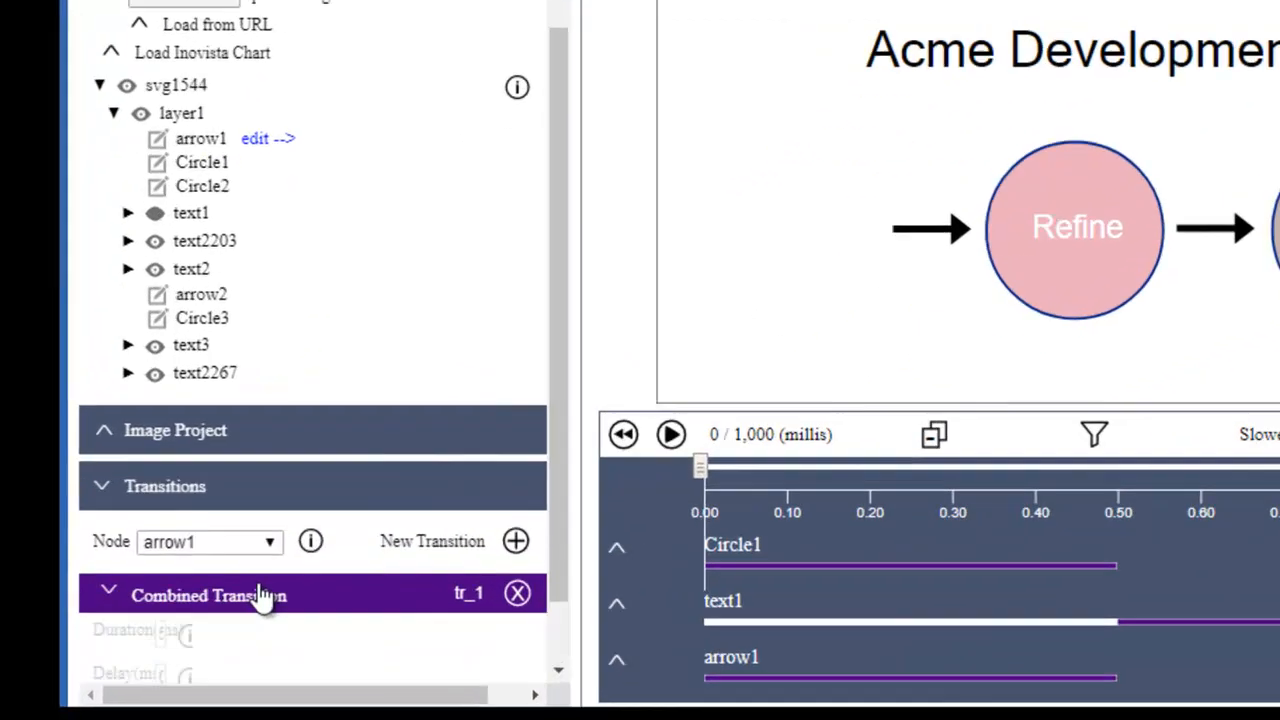
# - Set arrow1's first transition to scale on the left center with an X scale of 0 and a duration of 0 ms
pyautogui.scroll(-3, 245, 625)
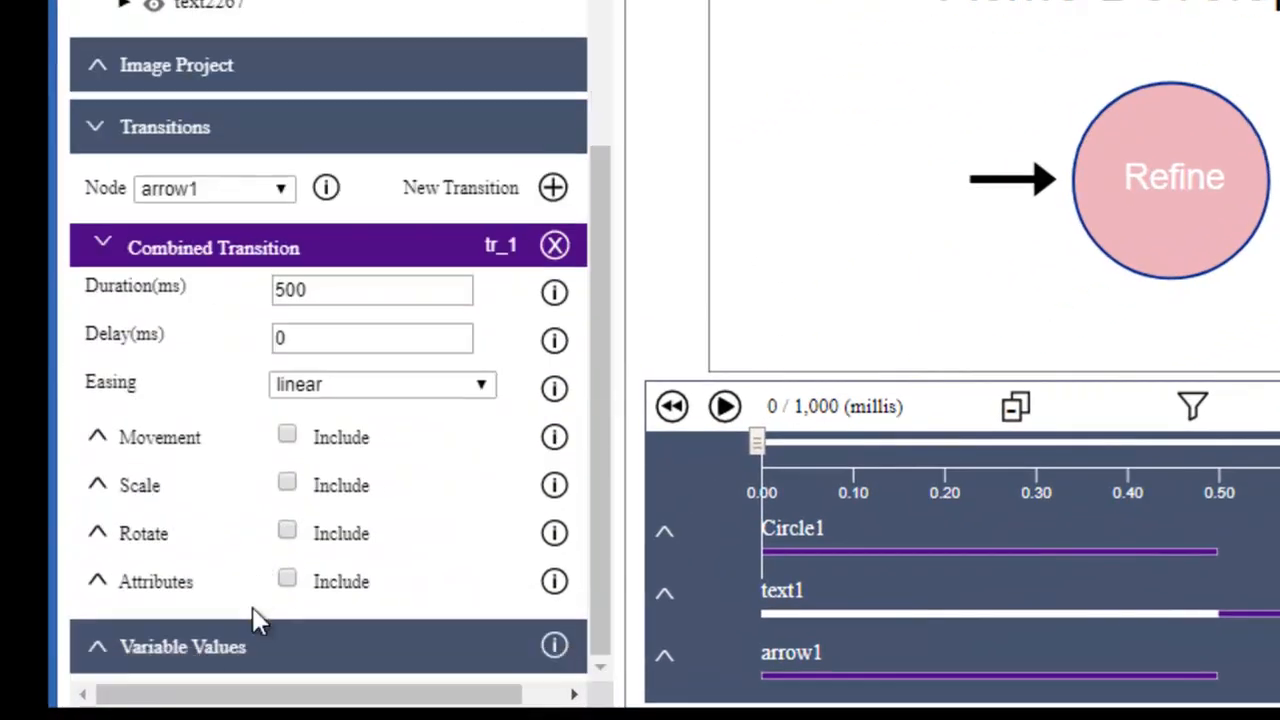
pyautogui.click(100, 485)
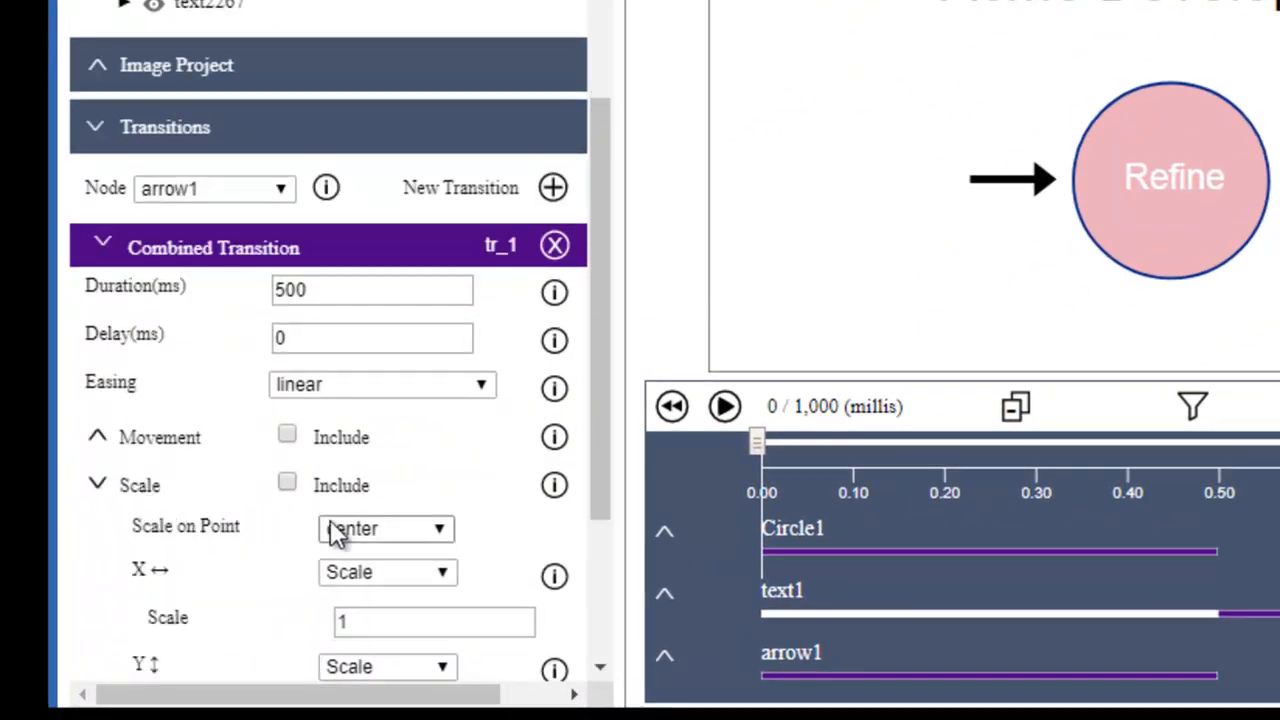
pyautogui.click(363, 529)
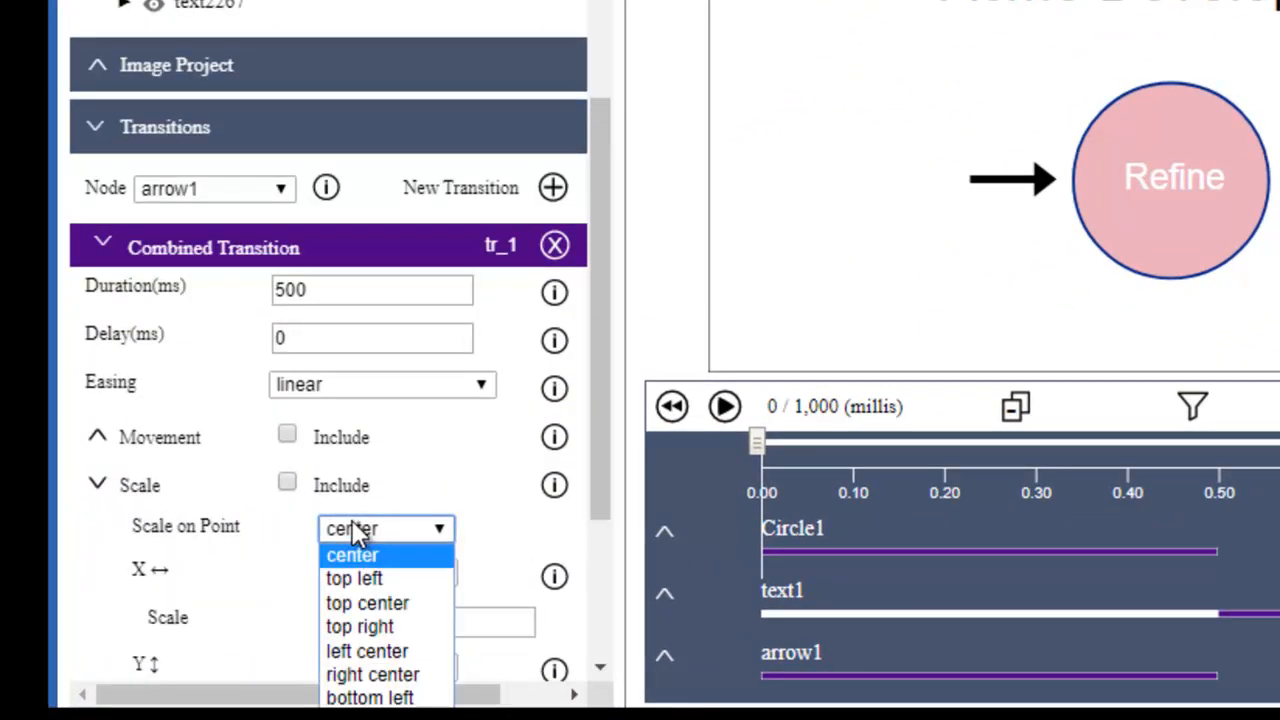
pyautogui.click(380, 651)
pyautogui.doubleClick(381, 620)
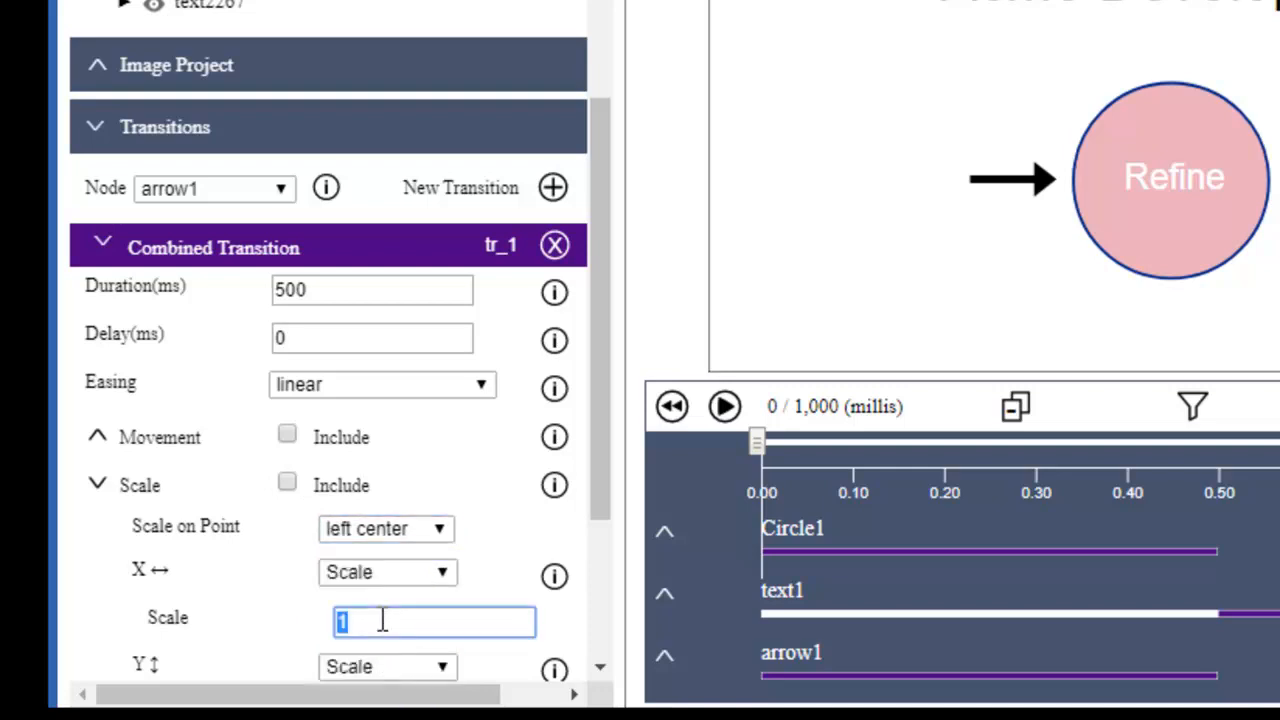
pyautogui.write('0')
pyautogui.doubleClick(361, 288)
pyautogui.write('0')
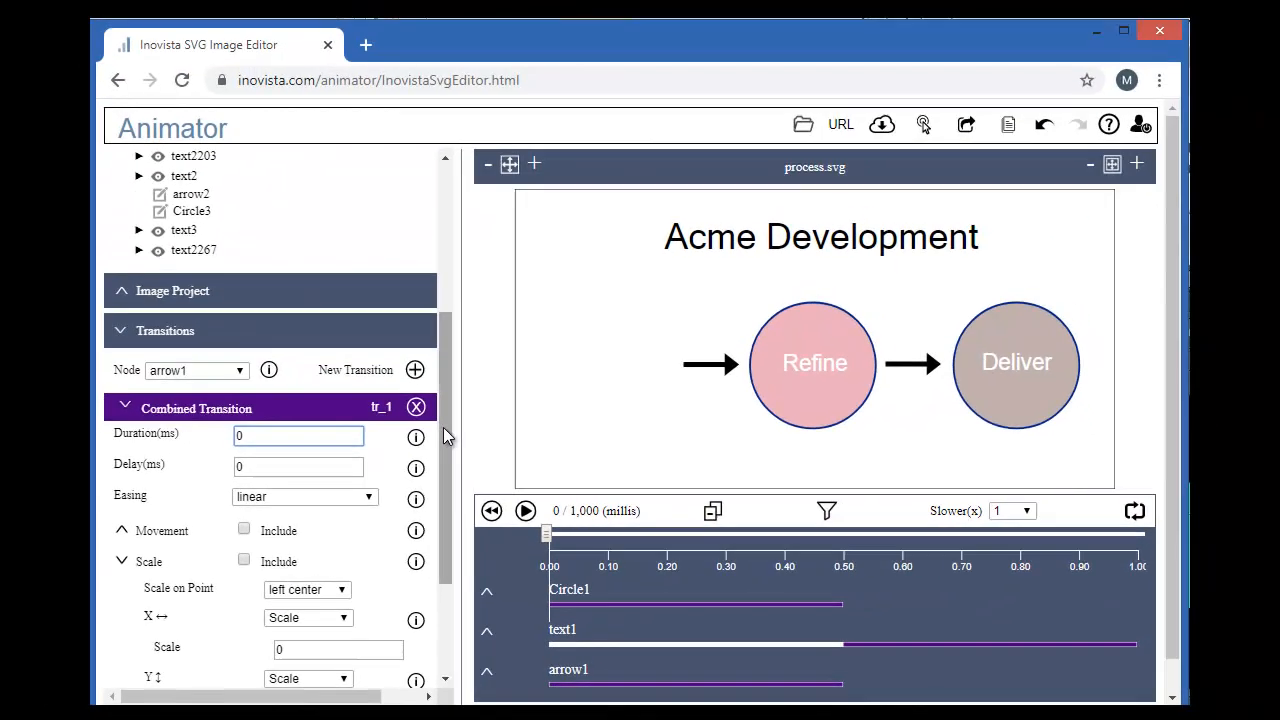
# - Hide arrow1 through its element properties and apply the change
pyautogui.scroll(5, 425, 350)
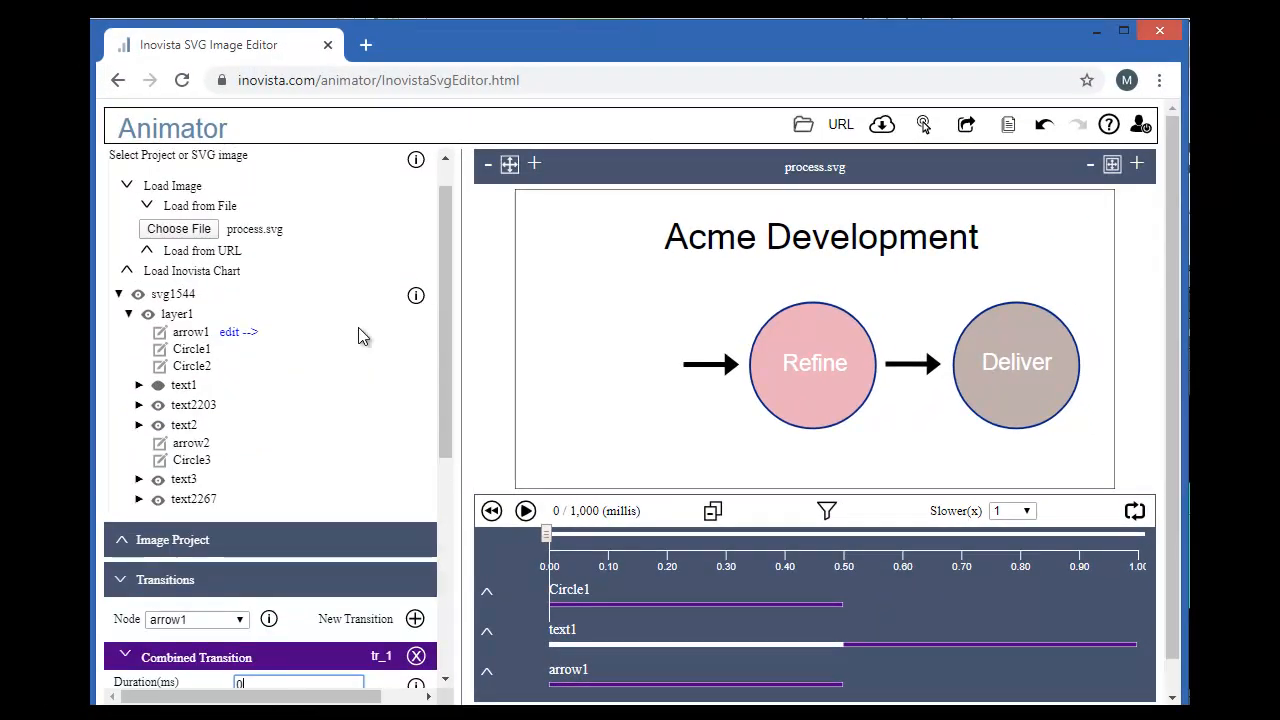
pyautogui.click(162, 336)
pyautogui.click(537, 275)
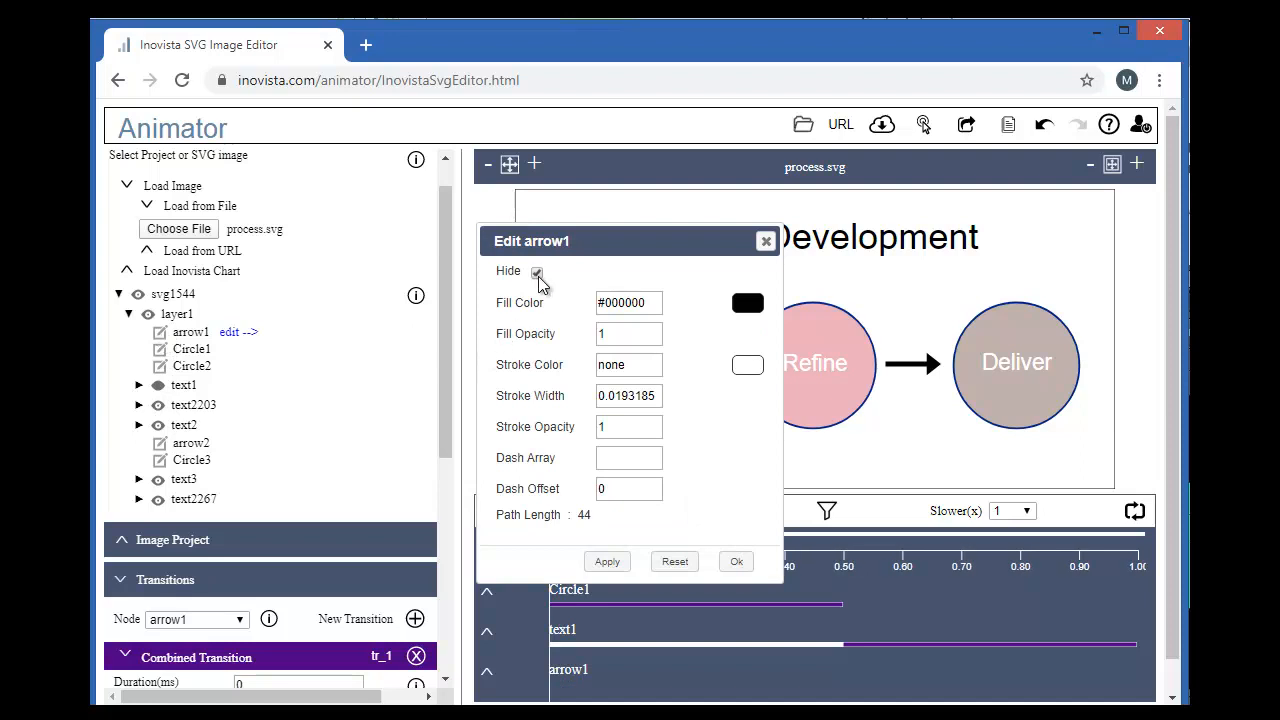
pyautogui.click(607, 561)
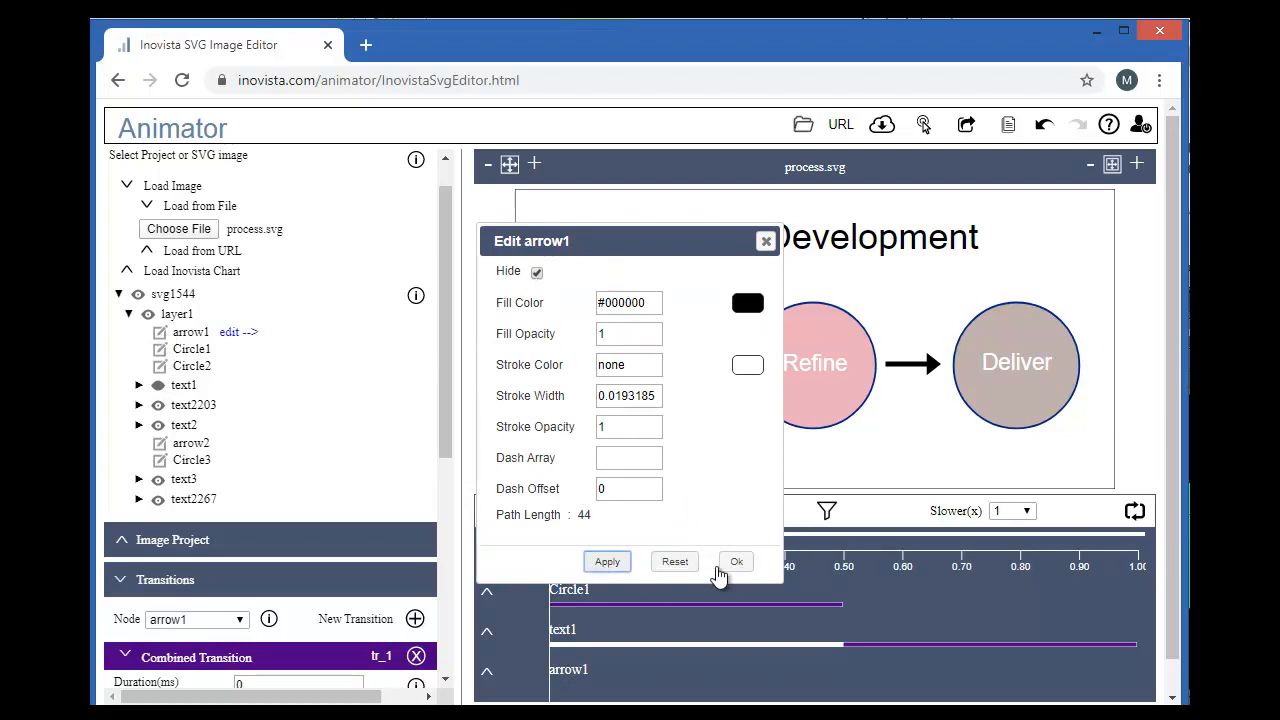
pyautogui.click(736, 561)
# - Include attributes in arrow1's first combined transition with an opacity of 1
pyautogui.moveTo(451, 437); pyautogui.dragTo(451, 649)
pyautogui.click(155, 625)
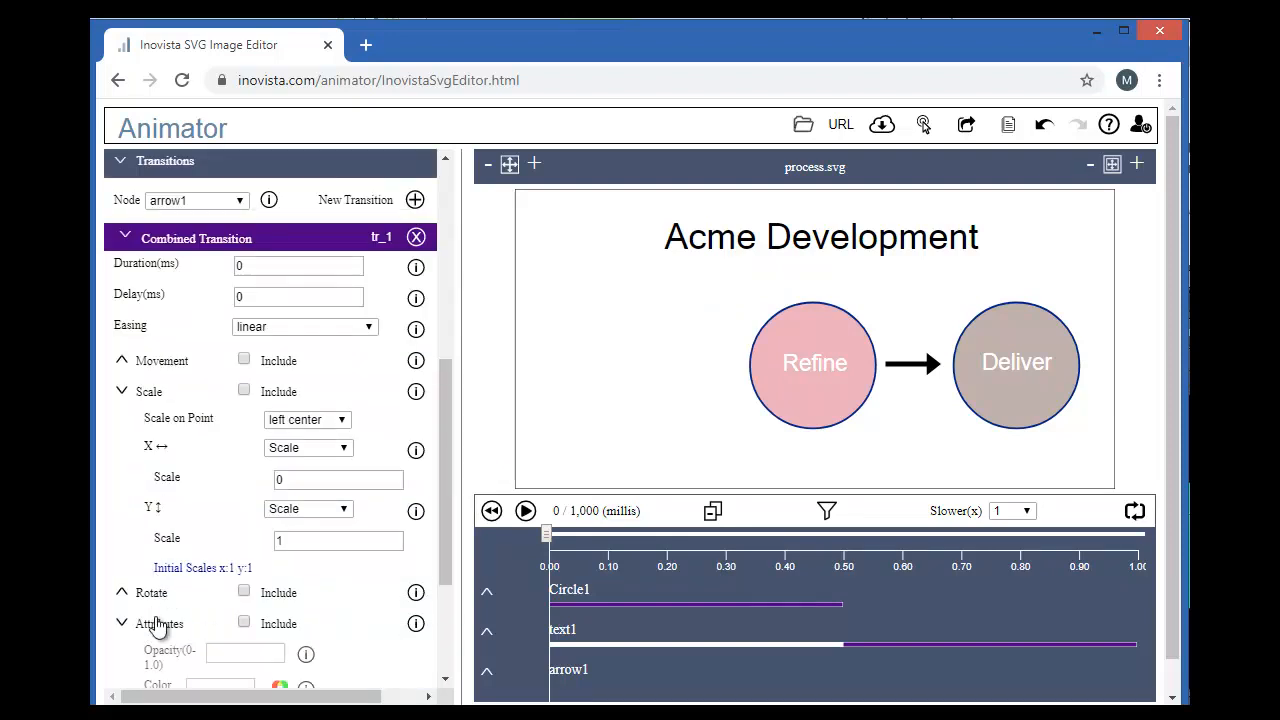
pyautogui.click(244, 623)
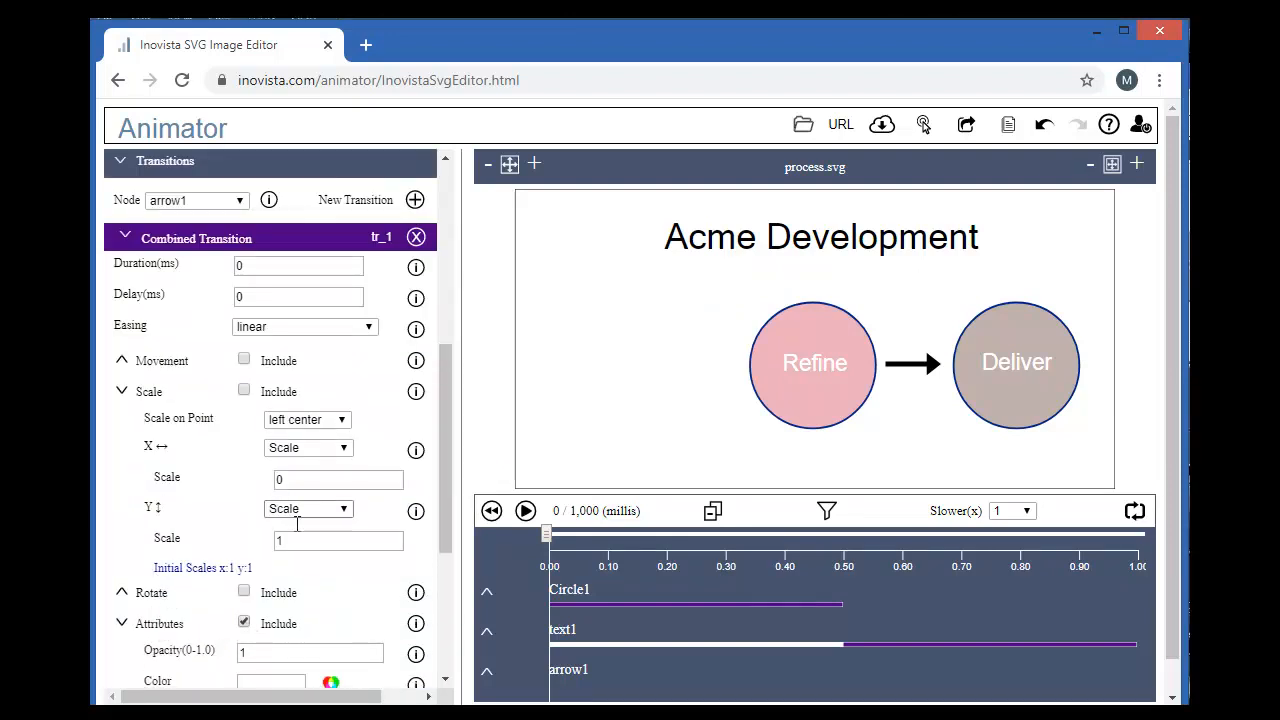
# - Add a second Combination transition to arrow1, collapsing the first one's settings and expanding the new one's
pyautogui.click(415, 201)
pyautogui.click(531, 327)
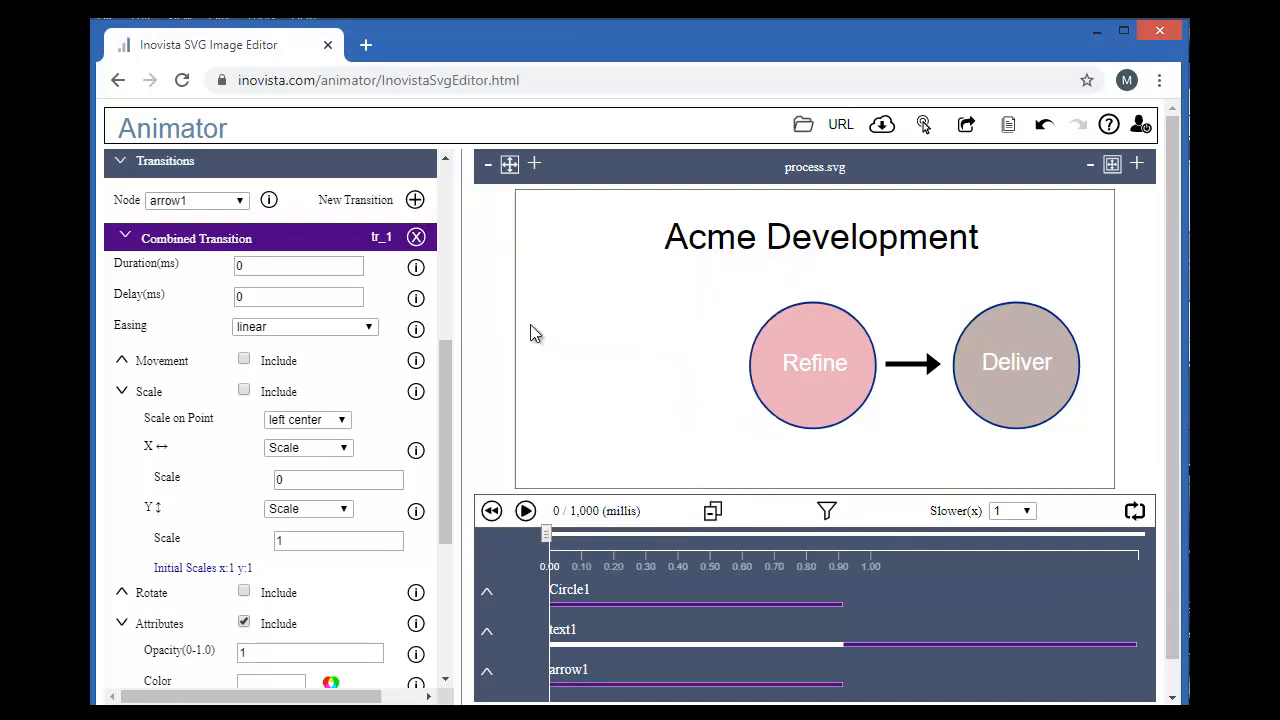
pyautogui.click(232, 239)
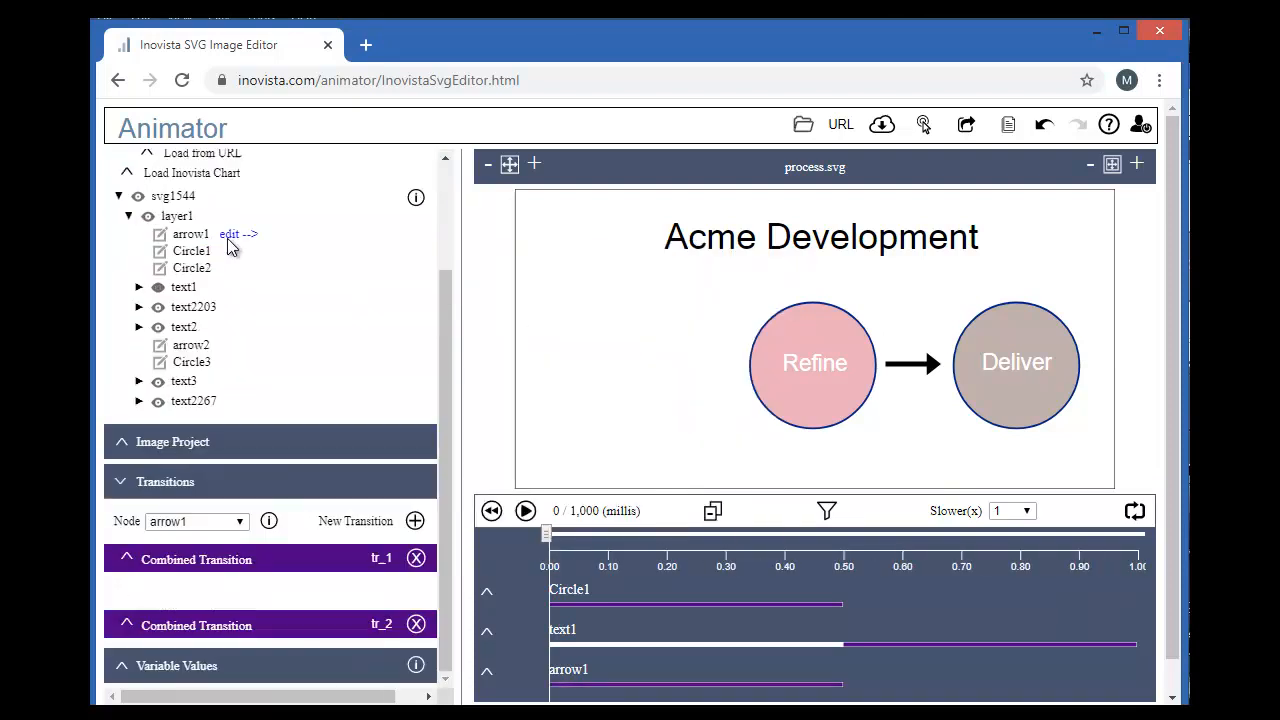
pyautogui.click(208, 628)
# - Set the delay of arrow1's second transition to 1000 ms and include scaling on the left center point
pyautogui.scroll(-2, 330, 600)
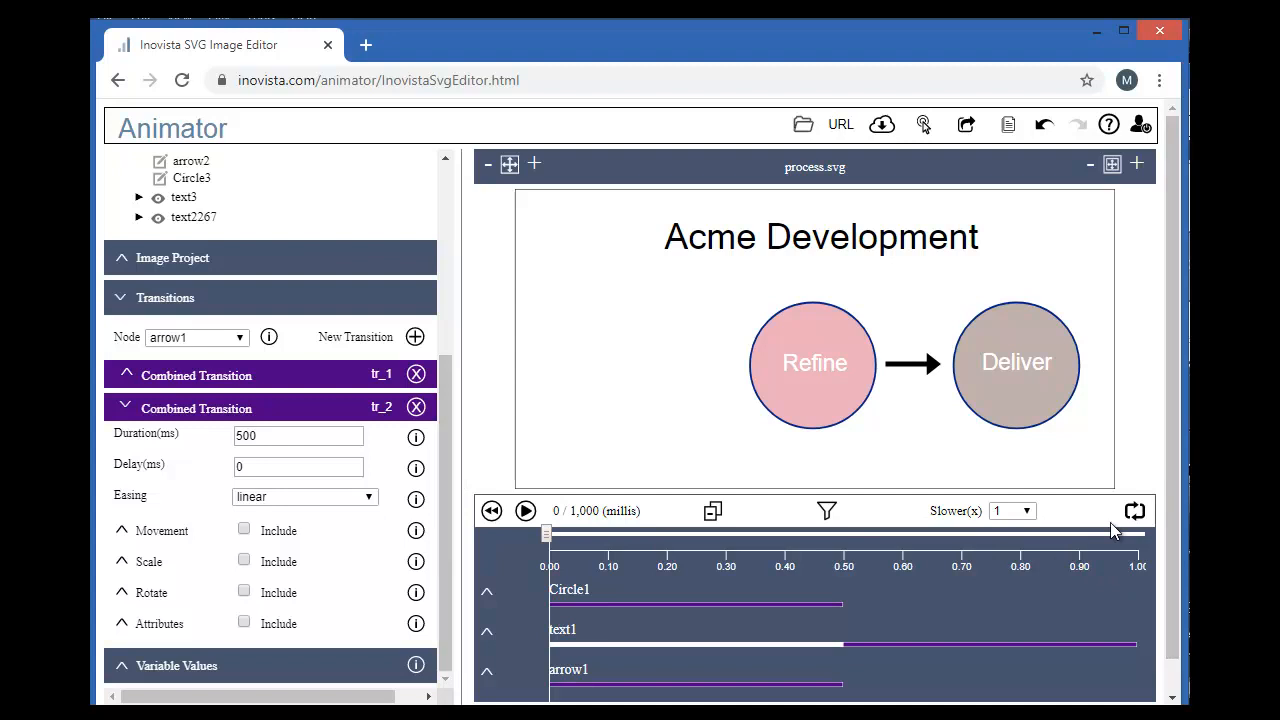
pyautogui.click(270, 470)
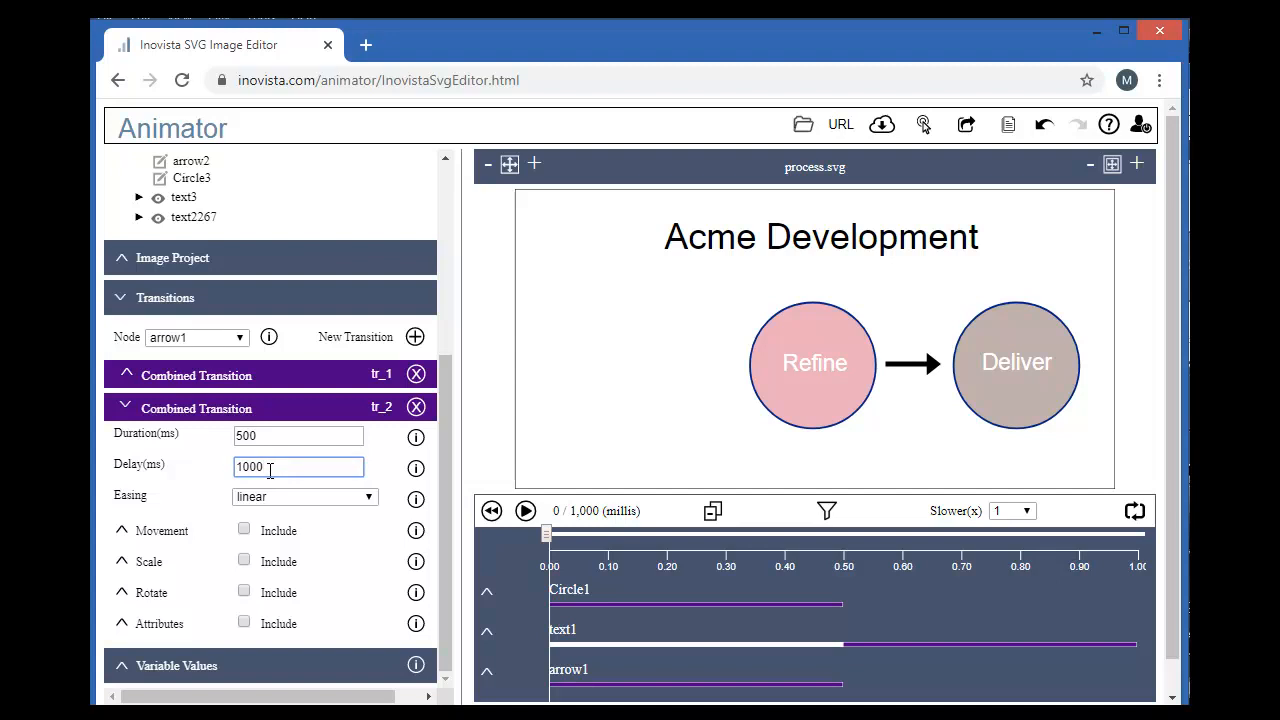
pyautogui.click(126, 563)
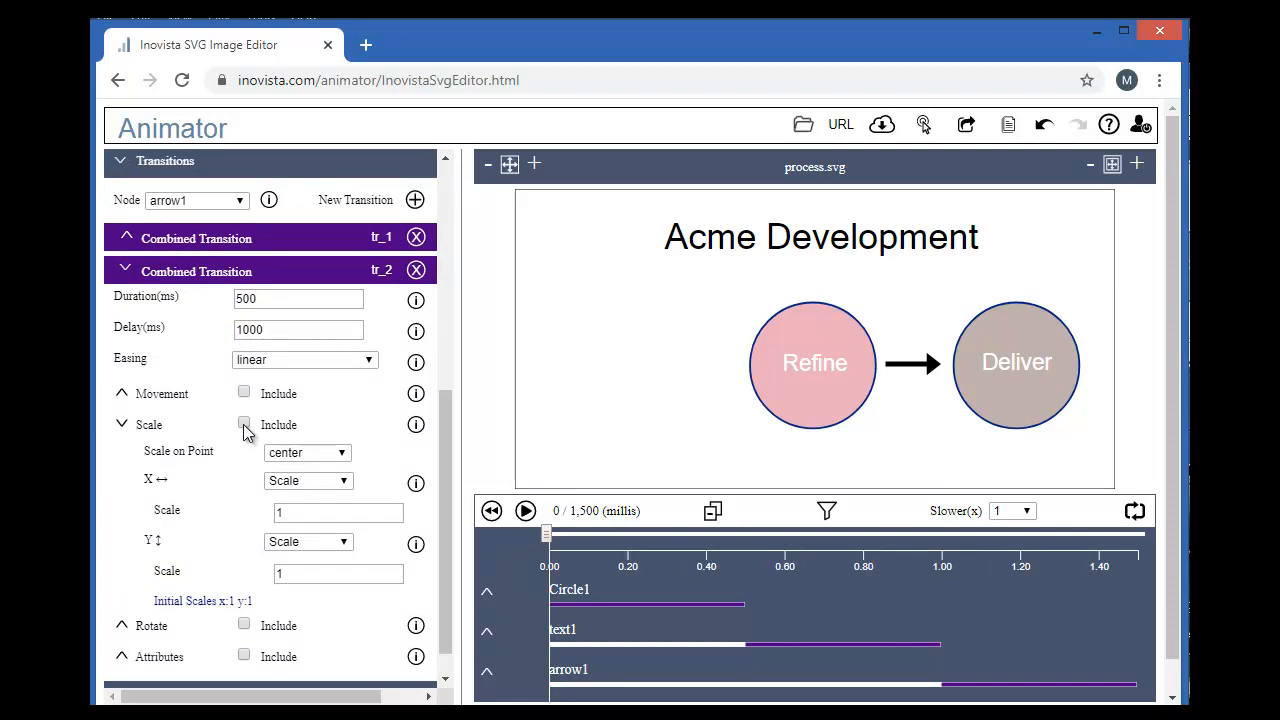
pyautogui.click(300, 456)
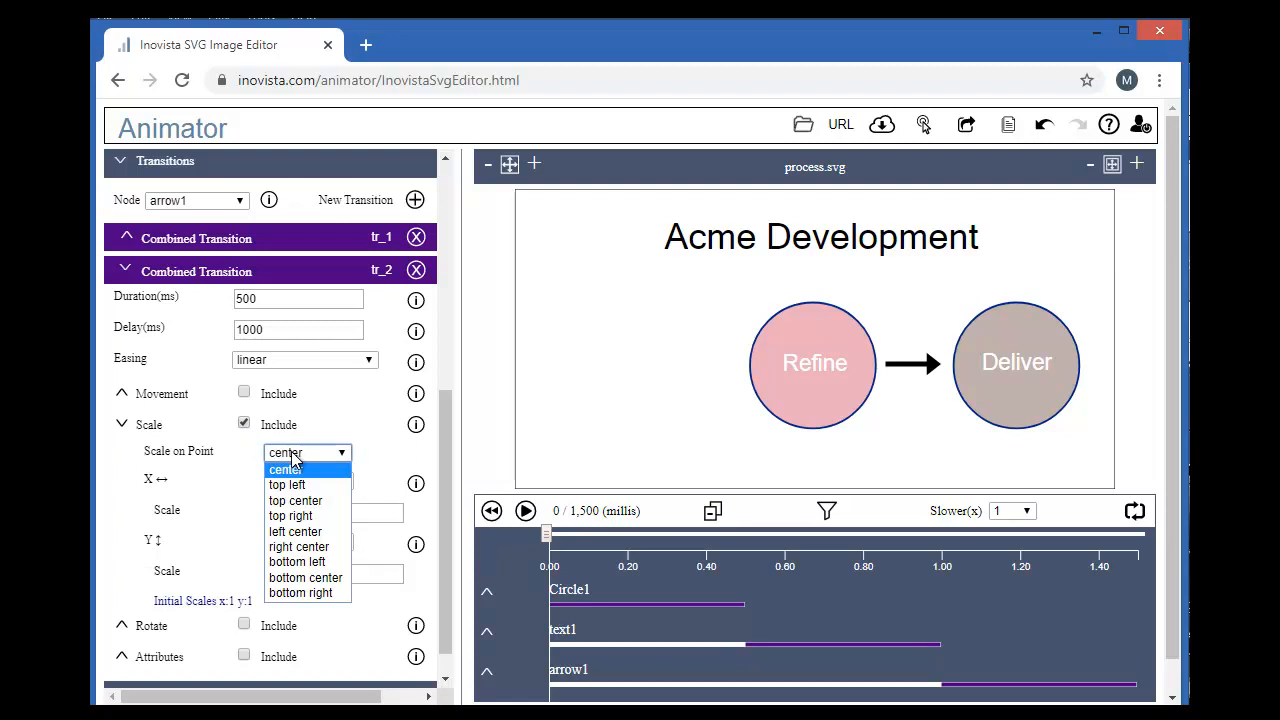
pyautogui.click(295, 533)
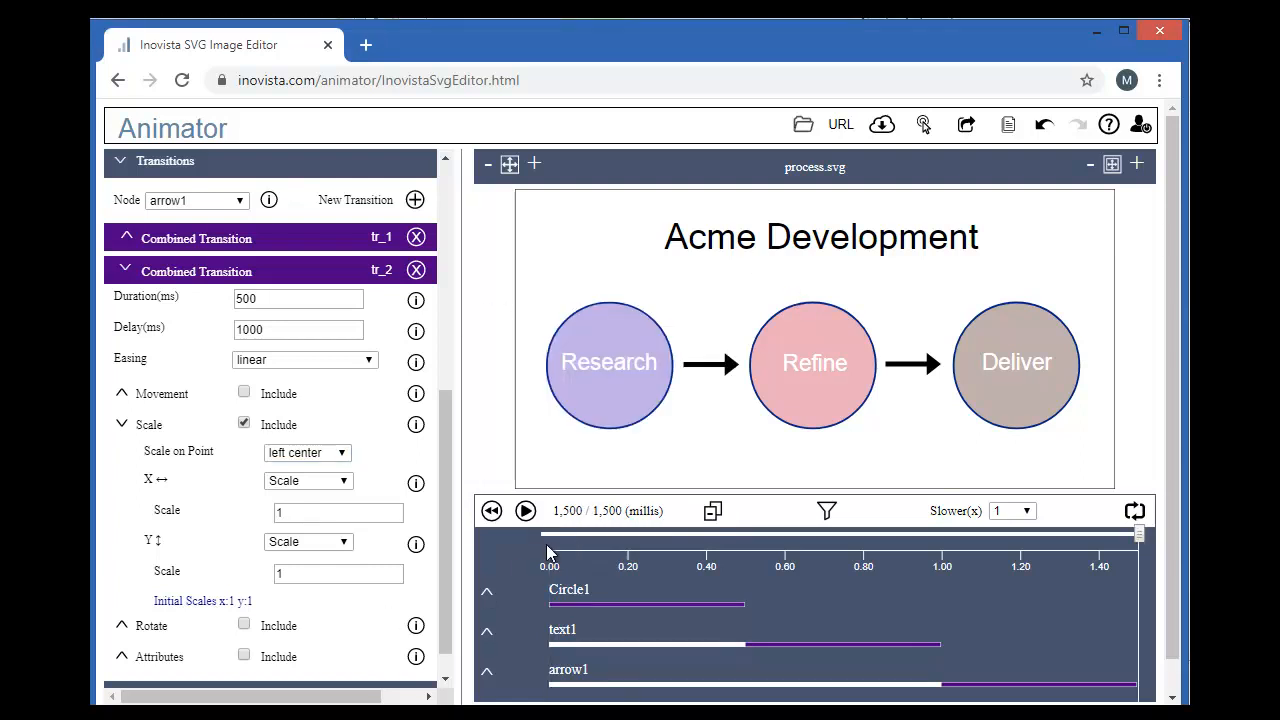
# - Play the animation to preview arrow1's transitions, and open Circle2's element properties clear of the drawing
pyautogui.click(526, 511)
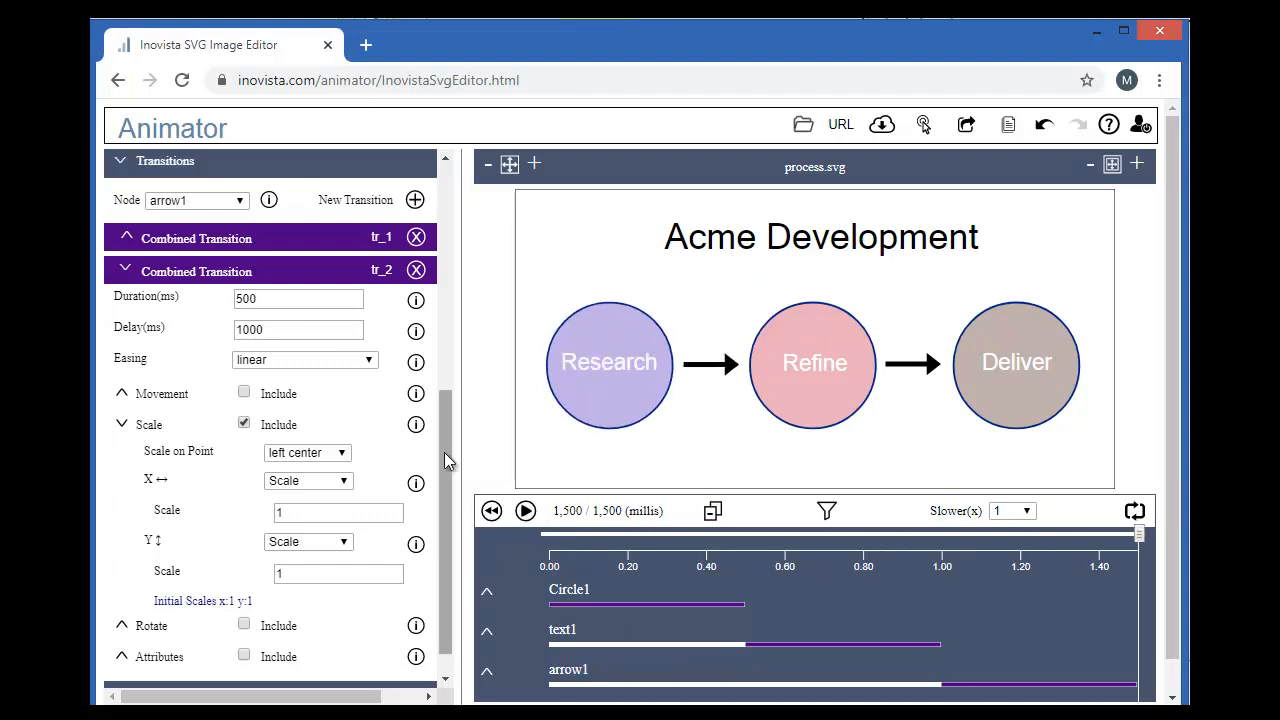
pyautogui.moveTo(446, 430); pyautogui.dragTo(466, 240)
pyautogui.click(825, 340)
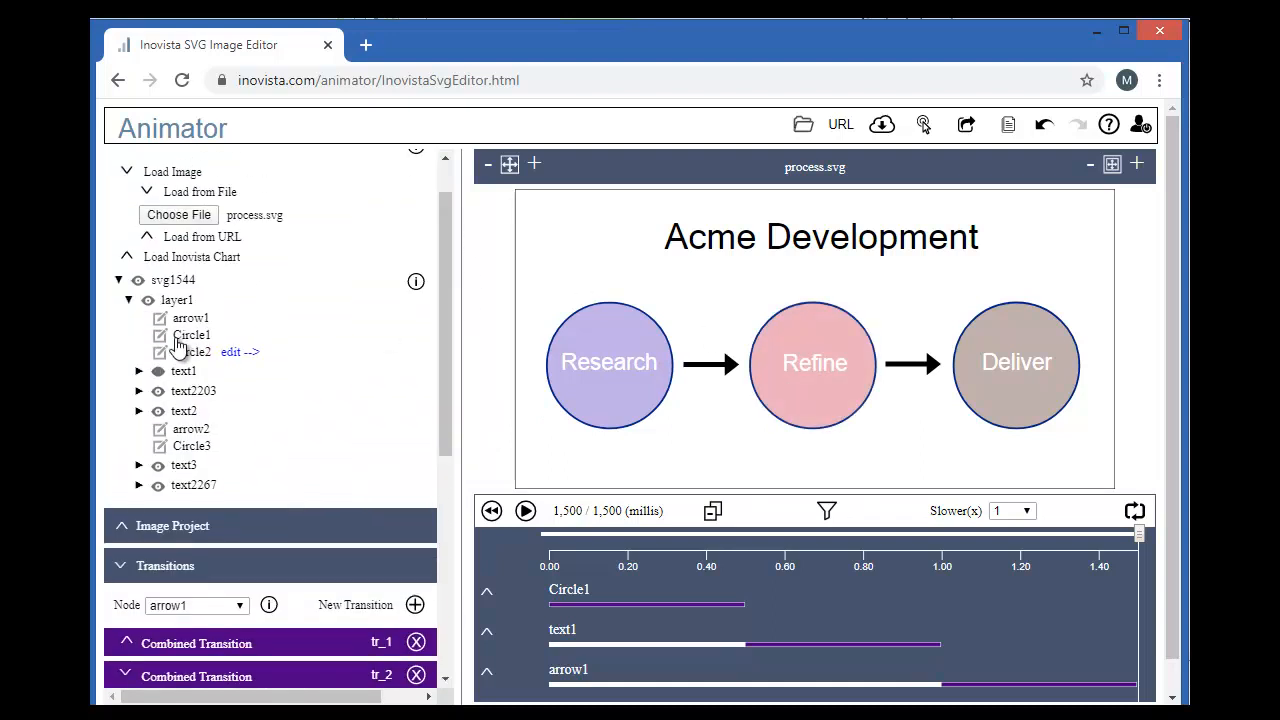
pyautogui.click(161, 354)
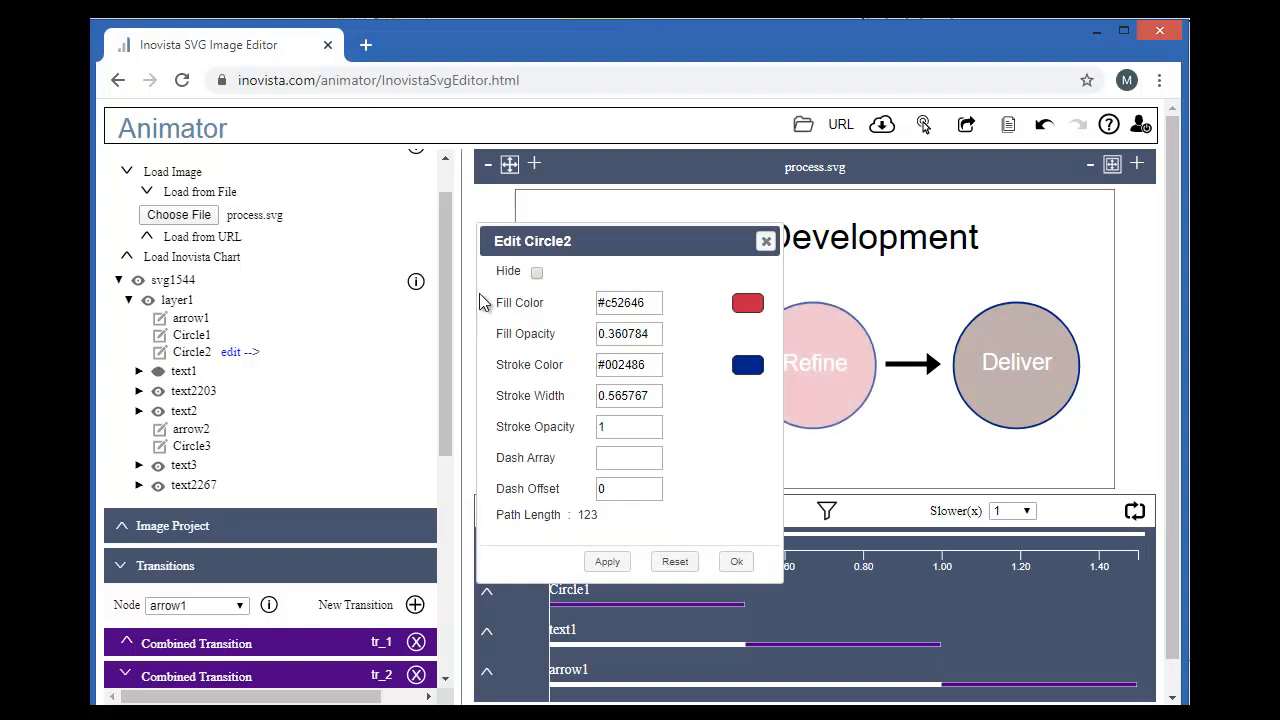
pyautogui.moveTo(592, 243); pyautogui.dragTo(428, 181)
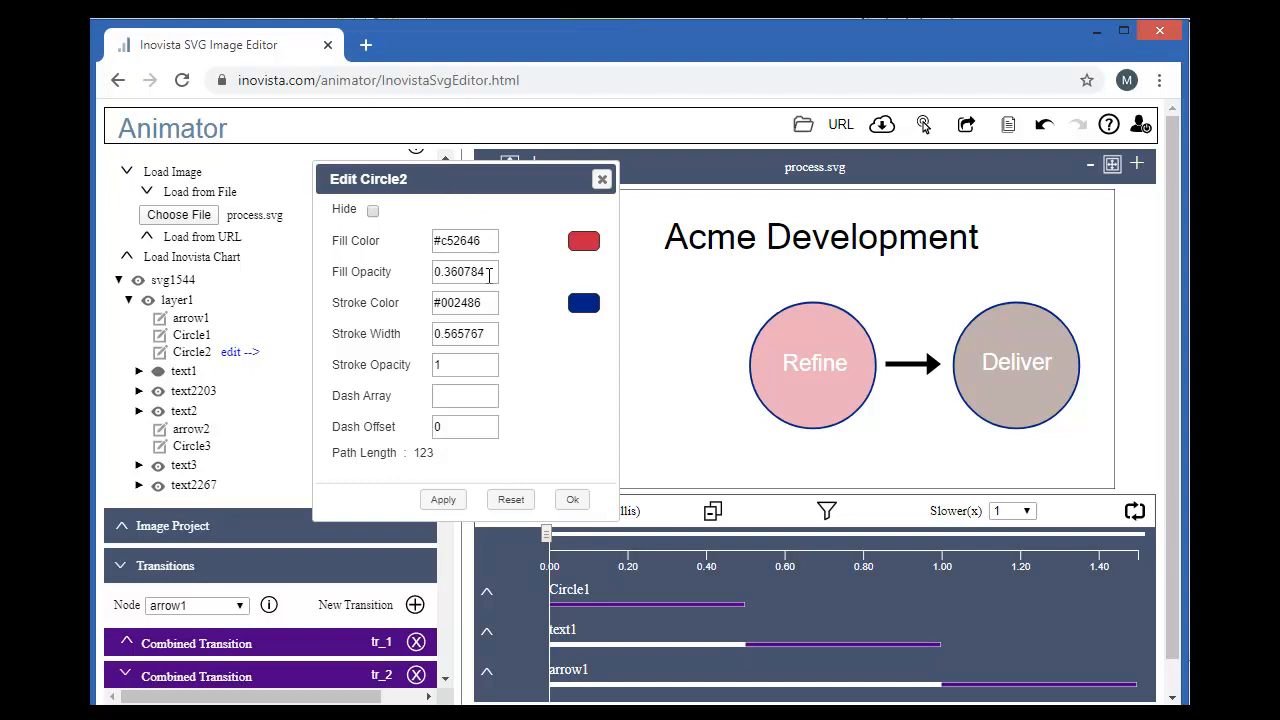
# - Set Circle2's fill opacity to 0 and both its dash array and dash offset to the path length of 123, and confirm
pyautogui.doubleClick(488, 273)
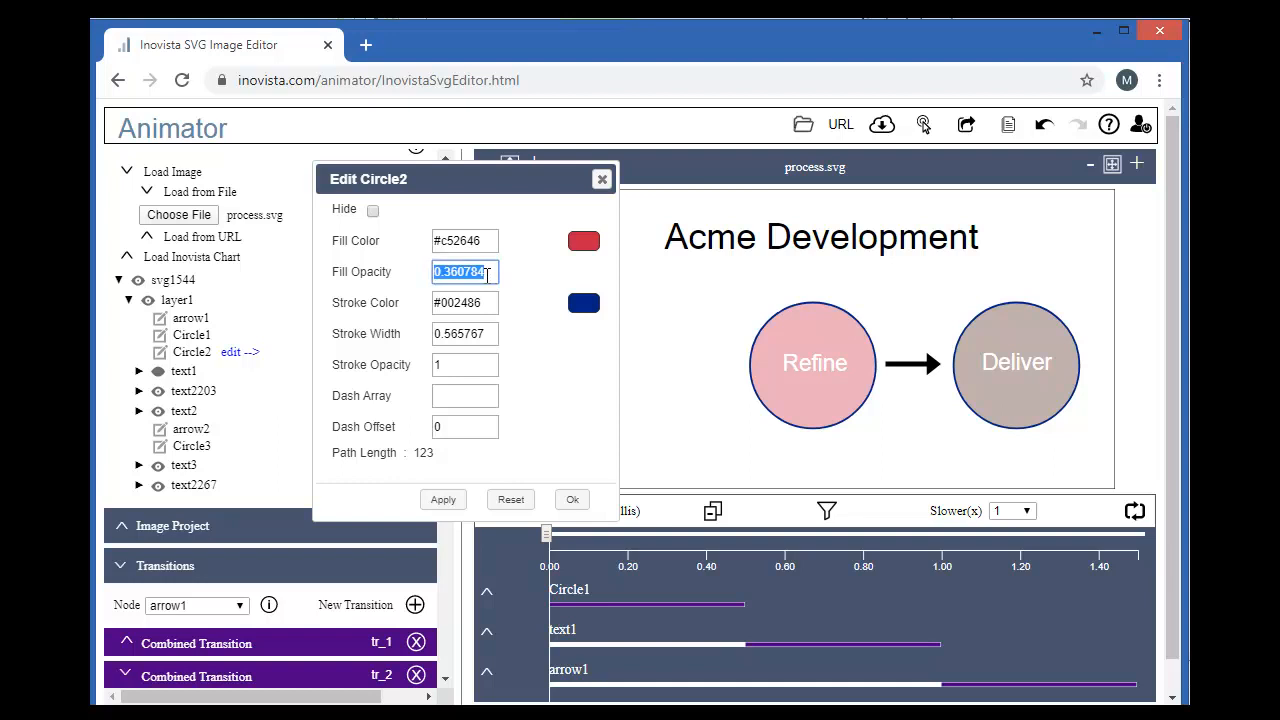
pyautogui.write('0')
pyautogui.doubleClick(423, 453)
pyautogui.click(457, 455)
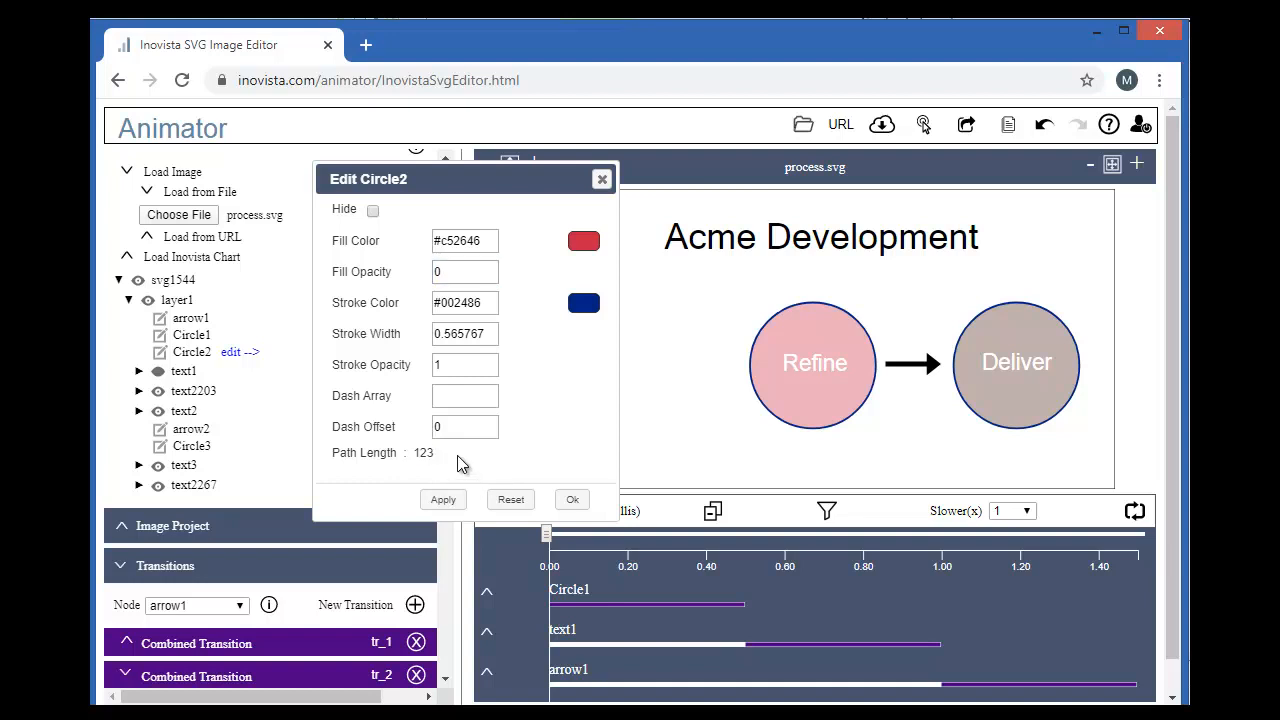
pyautogui.click(443, 456)
pyautogui.click(449, 401)
pyautogui.click(462, 426)
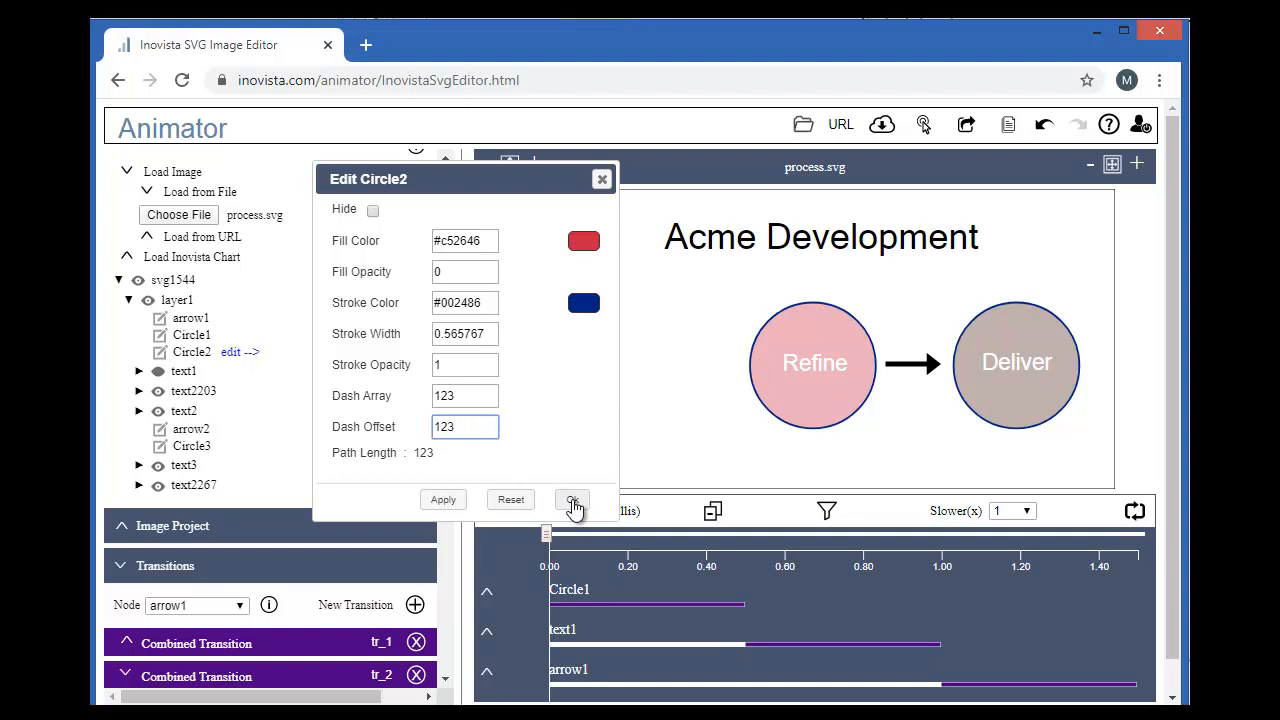
pyautogui.click(572, 501)
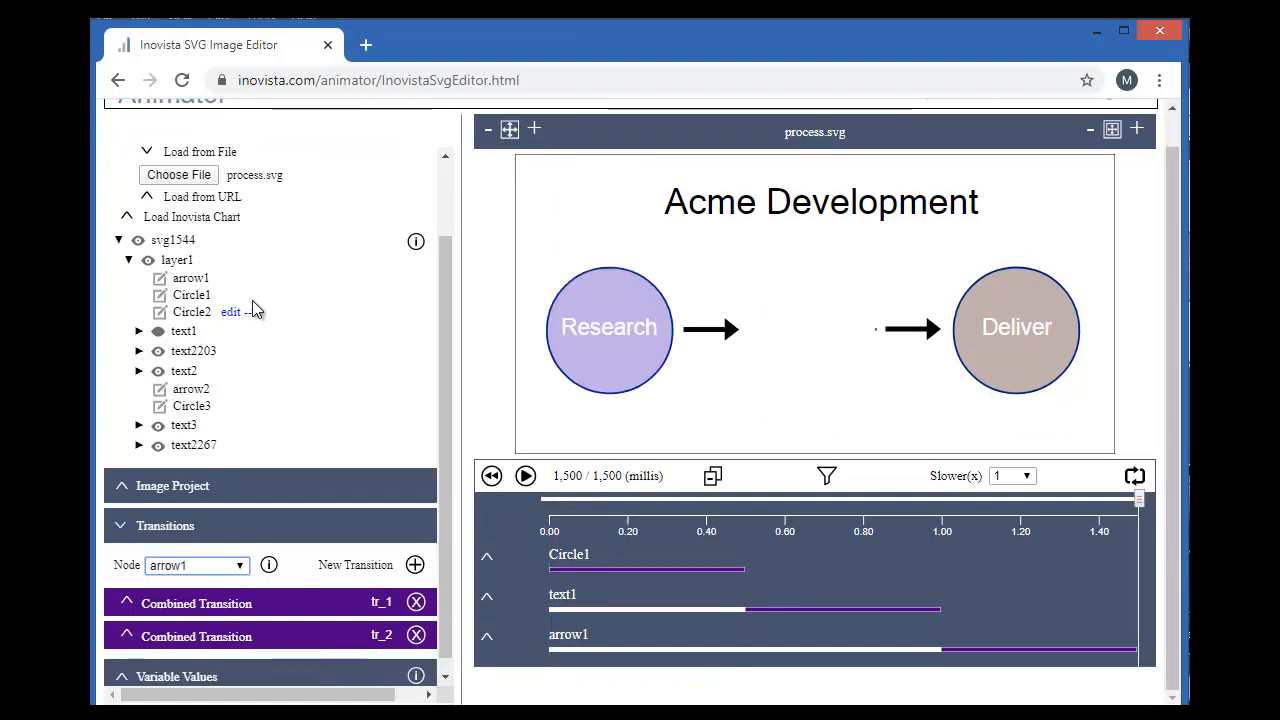
# - Add a Combination transition to Circle2 and expand its settings
pyautogui.click(231, 316)
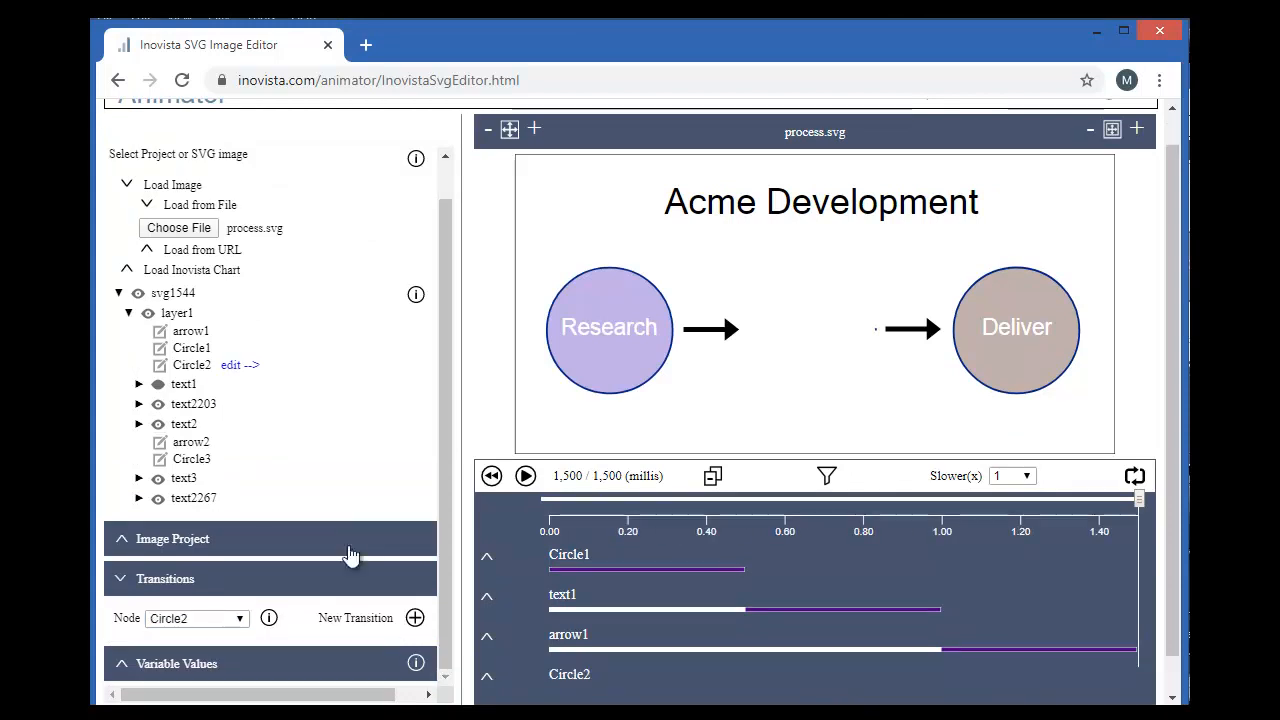
pyautogui.click(423, 621)
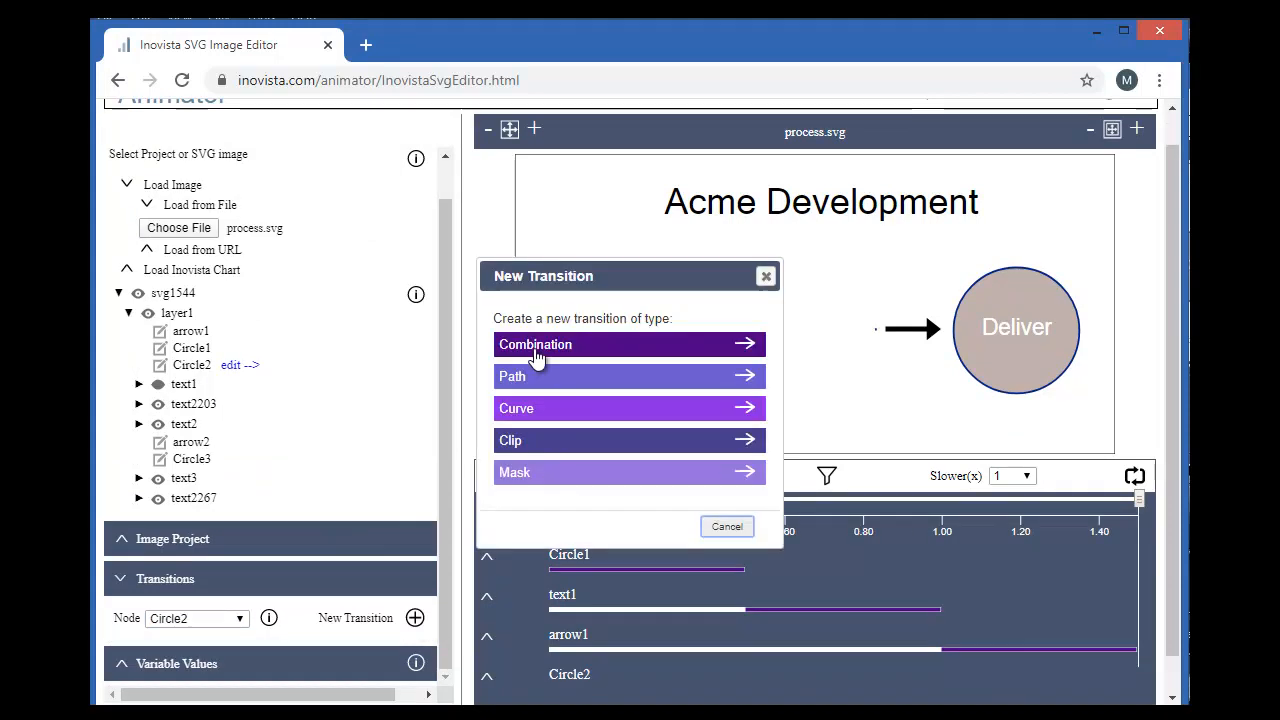
pyautogui.click(532, 348)
pyautogui.click(276, 637)
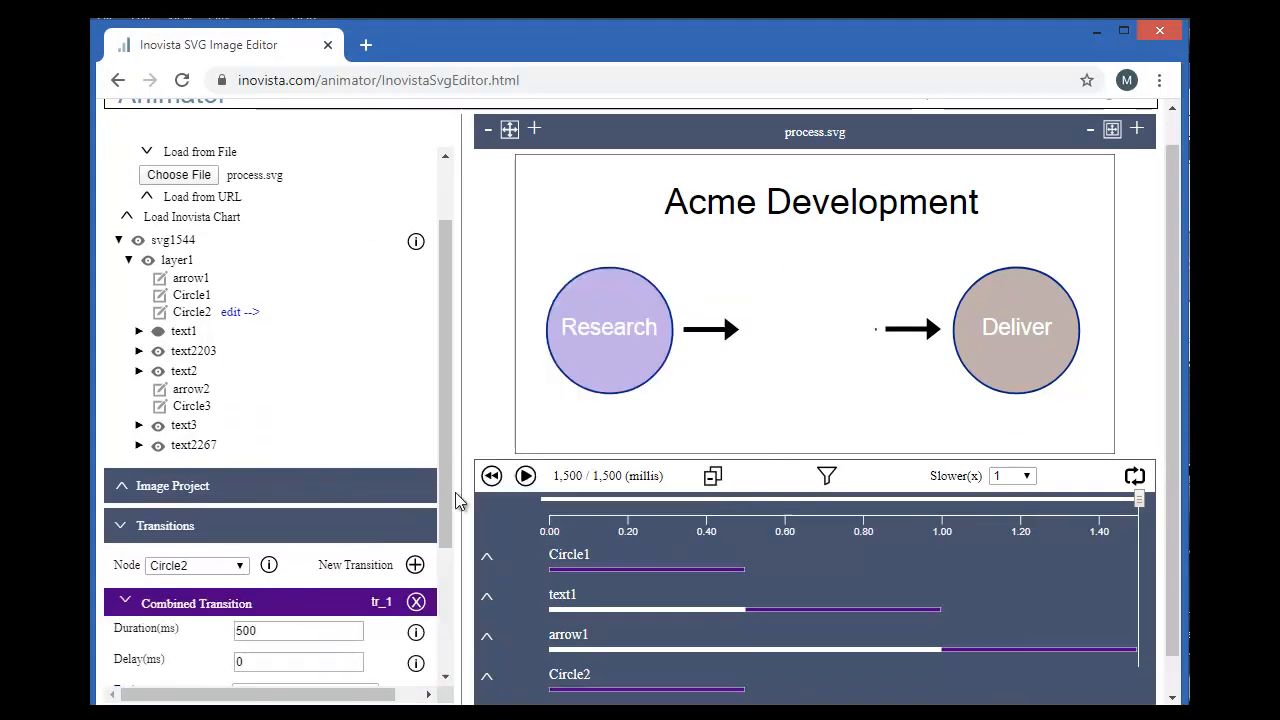
# - Set the delay of Circle2's first transition to 1500 ms and include attributes
pyautogui.scroll(-2, 451, 503)
pyautogui.doubleClick(274, 463)
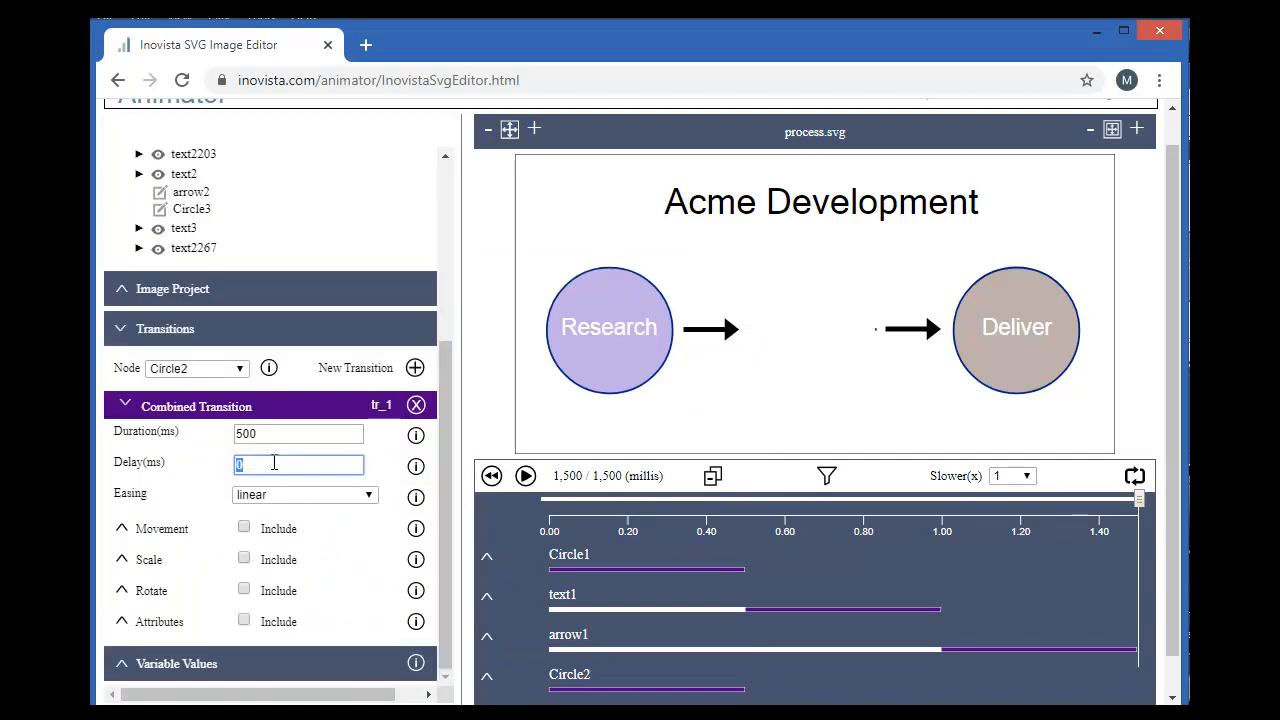
pyautogui.write('1500')
pyautogui.click(168, 622)
pyautogui.click(243, 621)
# - Set the dash array of Circle2's first transition to 123 and fill in its dash offset
pyautogui.moveTo(445, 540); pyautogui.dragTo(433, 690)
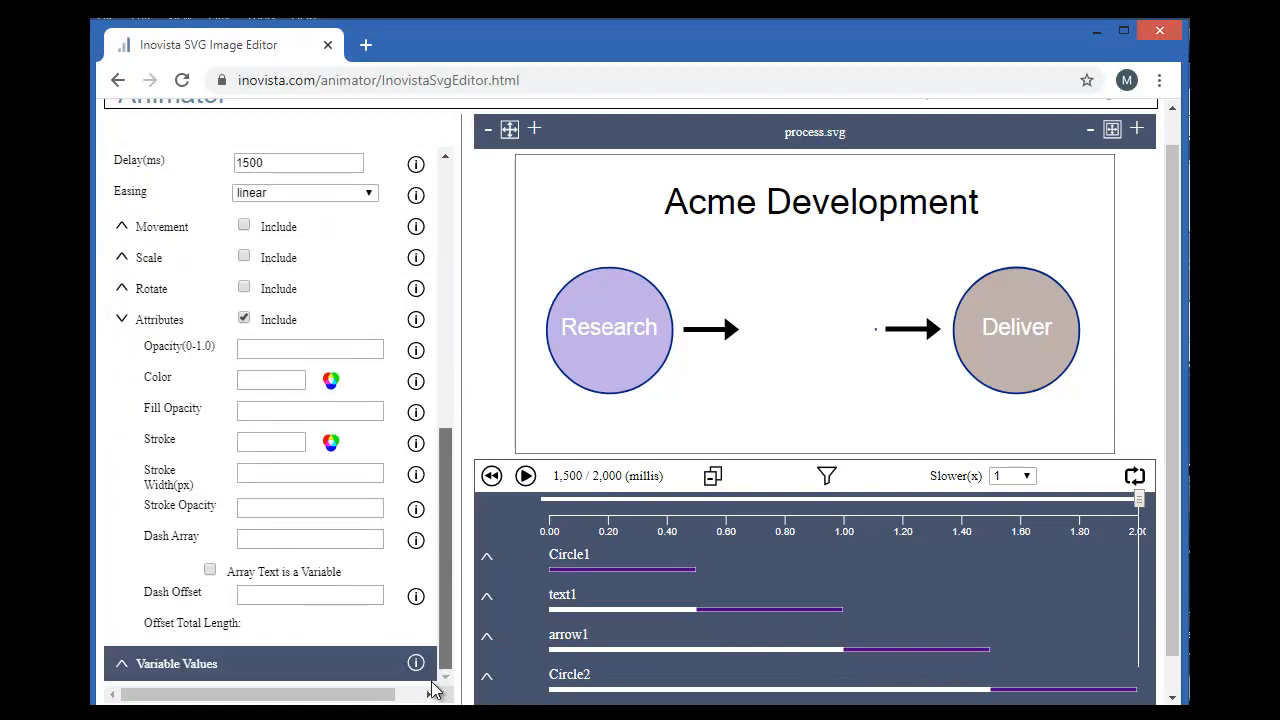
pyautogui.click(257, 538)
pyautogui.click(261, 593)
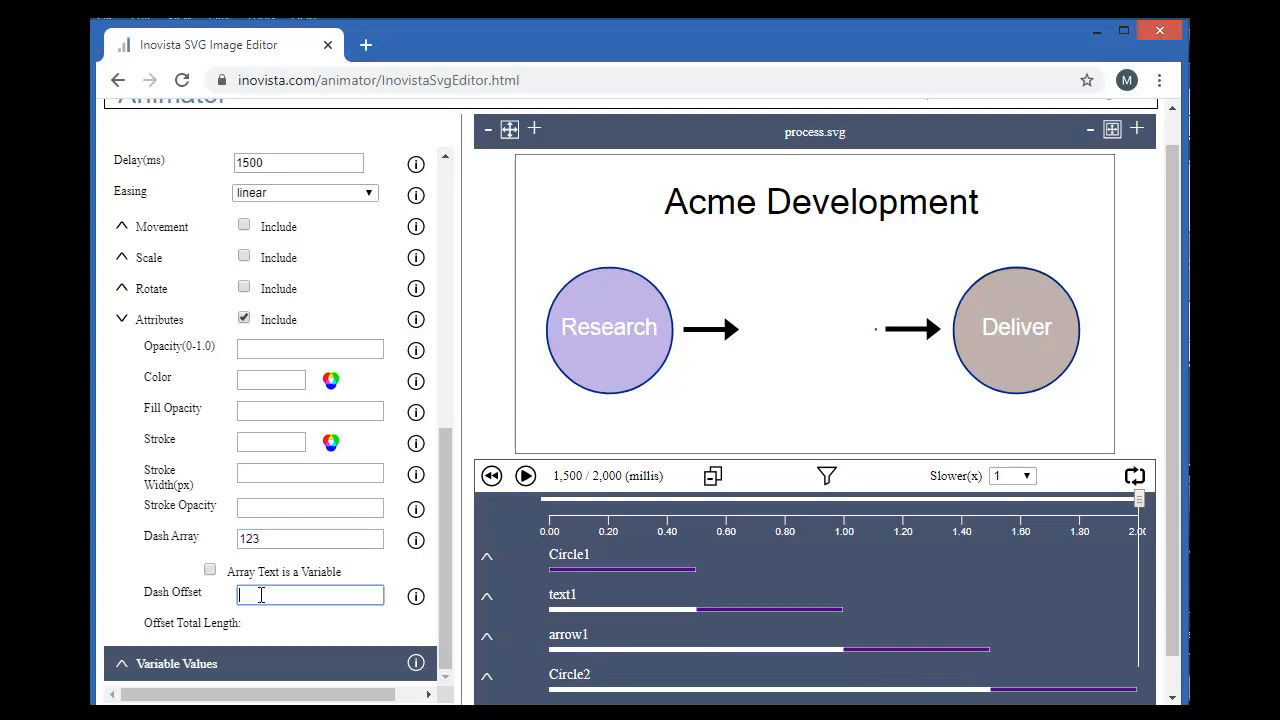
# - Add a second Combination transition to Circle2, collapsing the first one's settings and expanding the new one's
pyautogui.moveTo(449, 474); pyautogui.dragTo(466, 340)
pyautogui.click(415, 368)
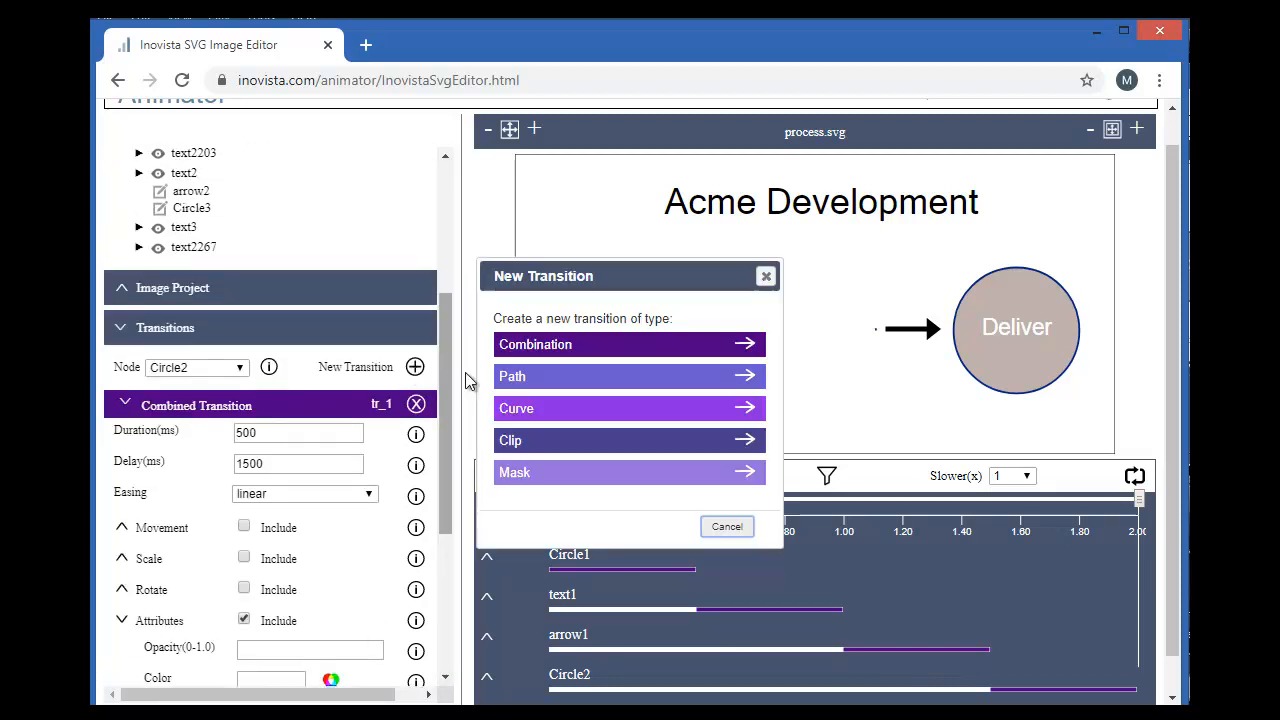
pyautogui.click(529, 343)
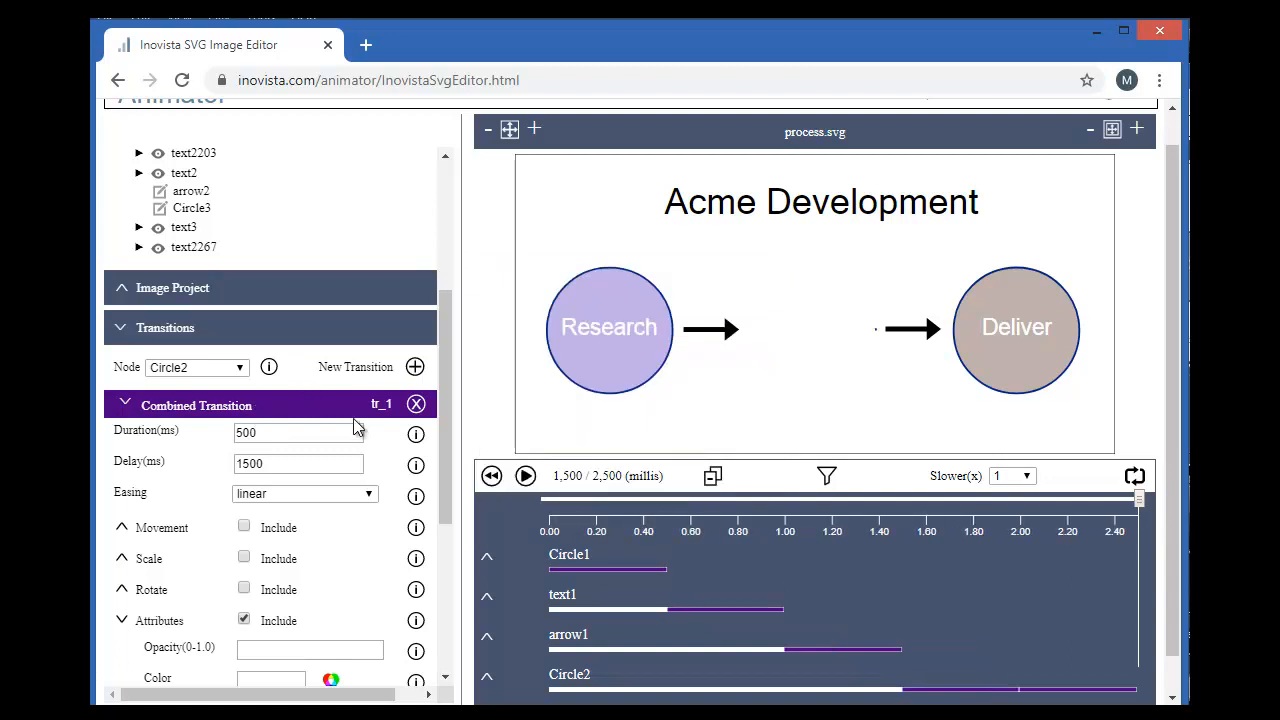
pyautogui.click(215, 408)
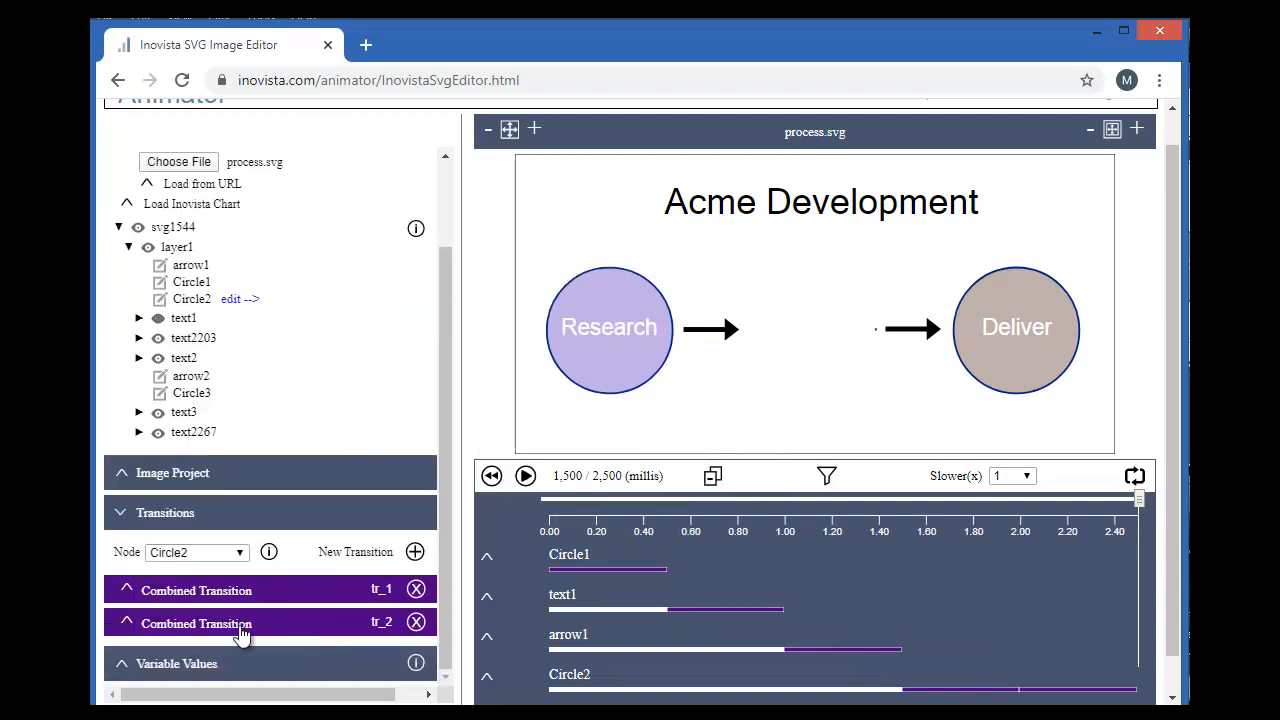
pyautogui.click(245, 628)
# - Include attributes in Circle2's second combined transition with a fill opacity of 0.36
pyautogui.scroll(-1, 447, 600)
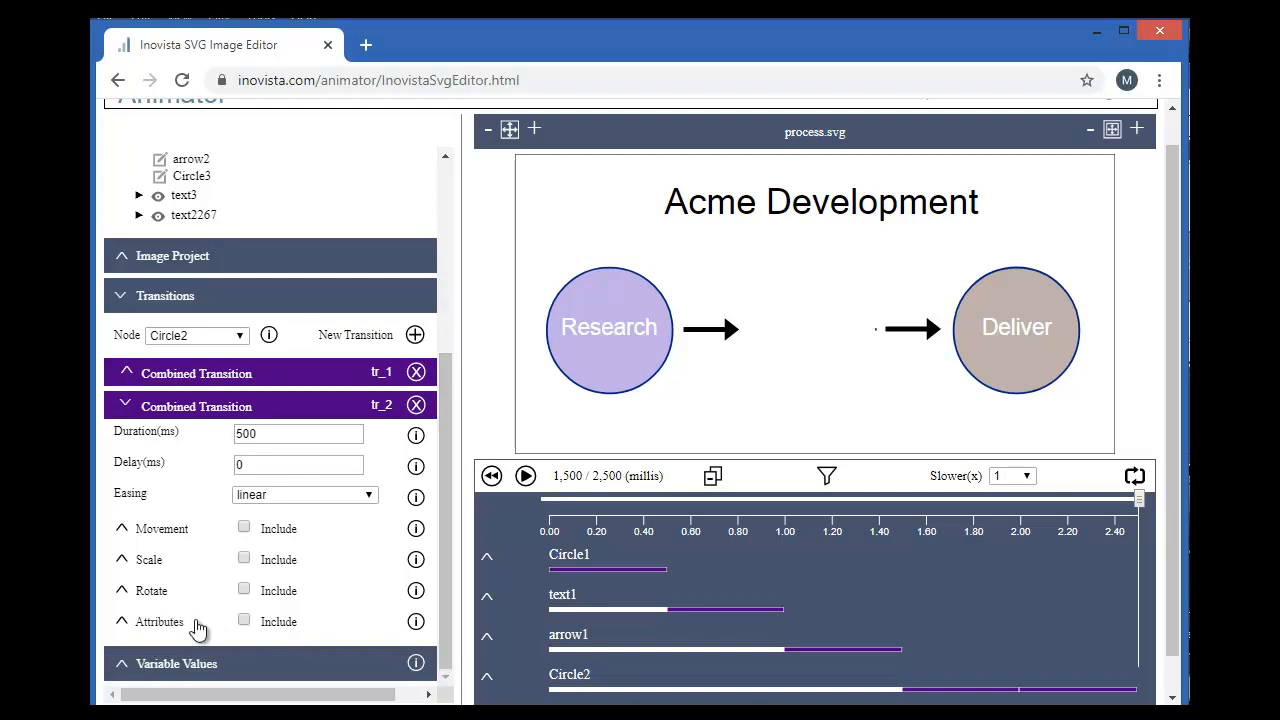
pyautogui.click(145, 622)
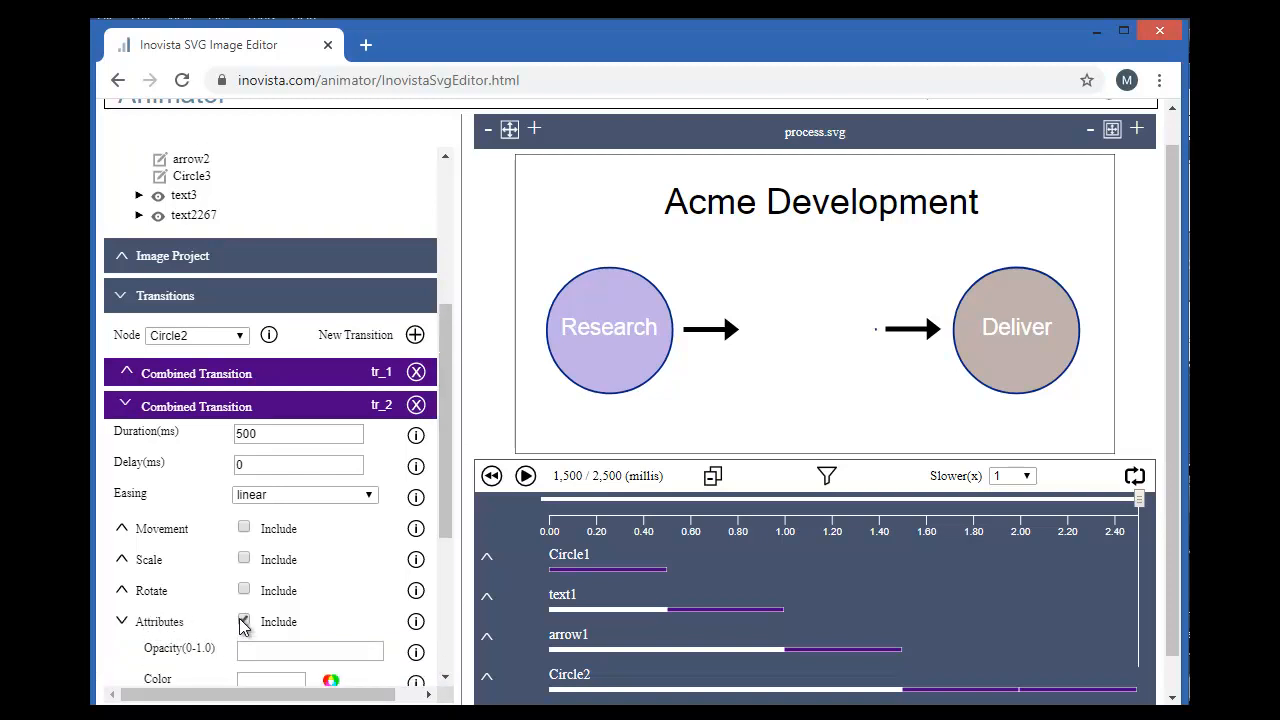
pyautogui.moveTo(443, 514); pyautogui.dragTo(443, 620)
pyautogui.scroll(-1, 381, 541)
pyautogui.click(266, 462)
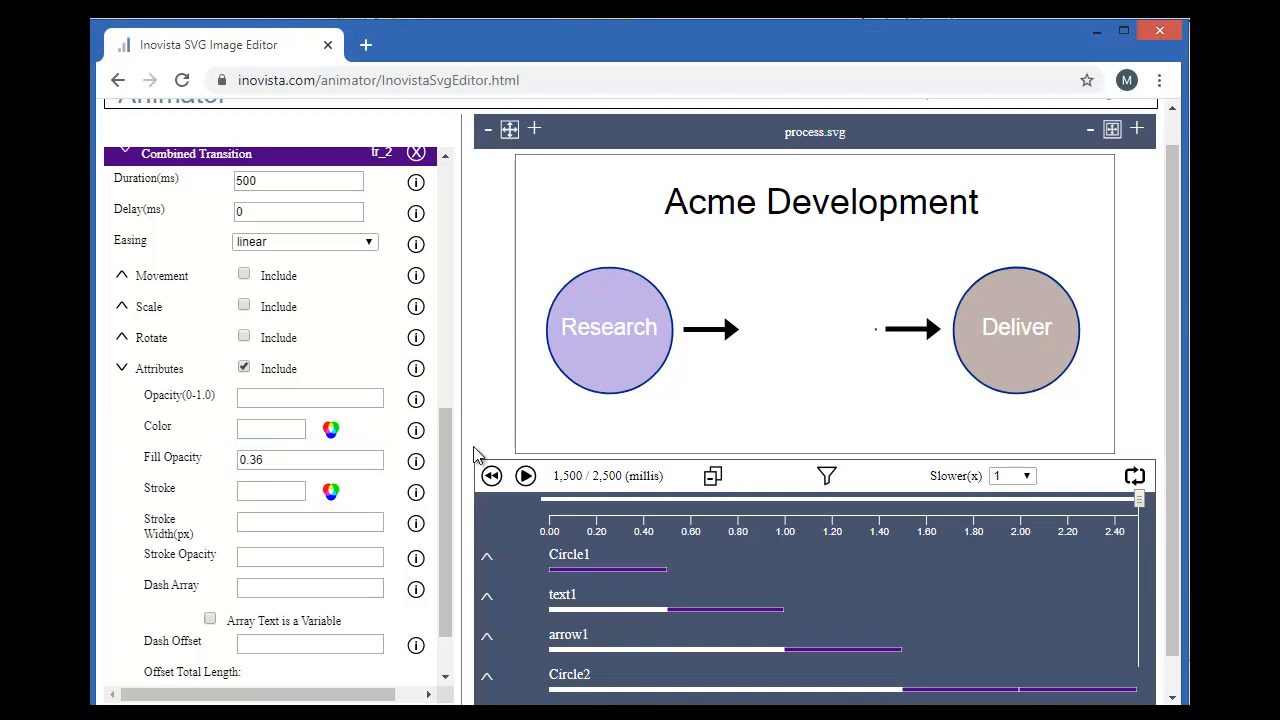
# - Add a Combination transition to text2 and expand its settings
pyautogui.moveTo(443, 466); pyautogui.dragTo(460, 296)
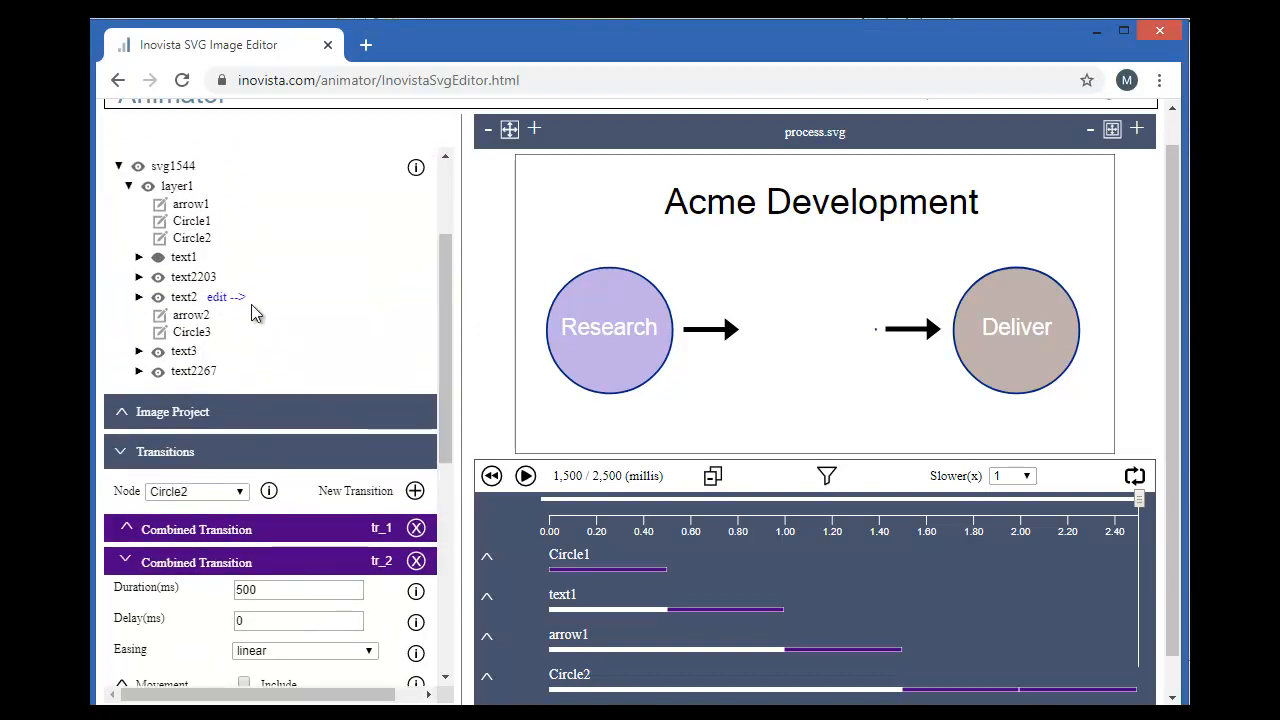
pyautogui.click(222, 298)
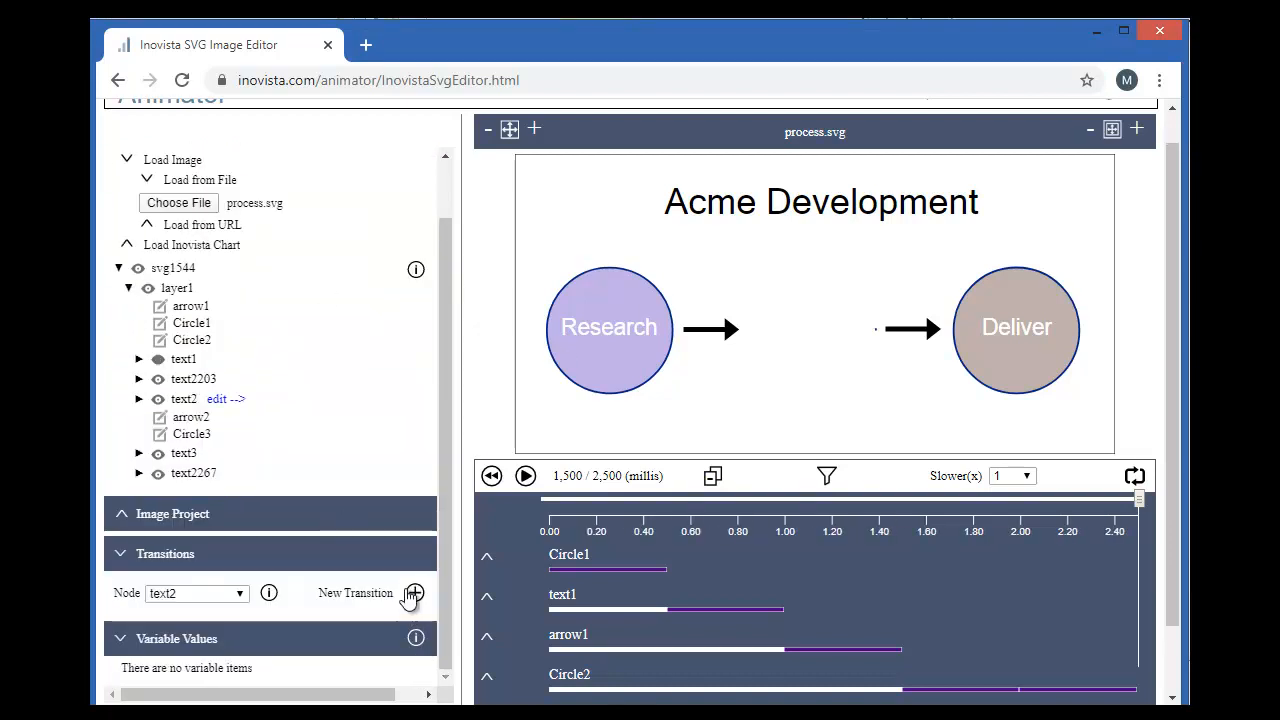
pyautogui.click(414, 593)
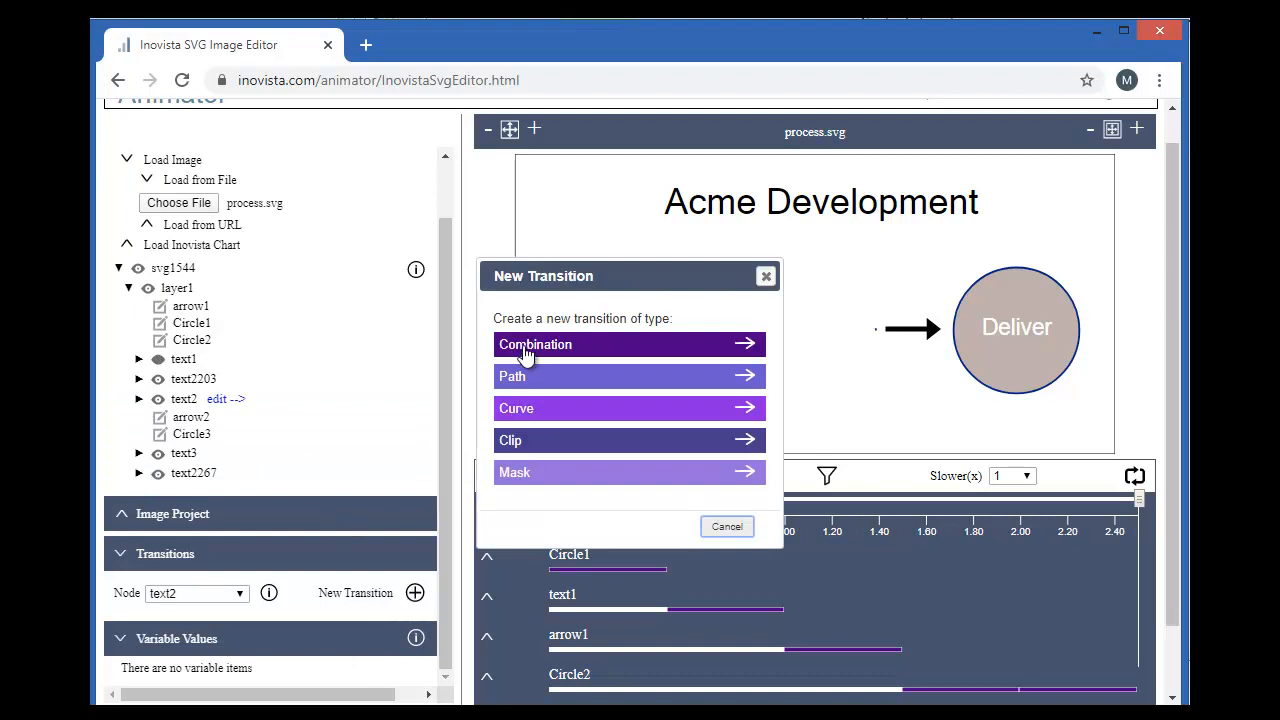
pyautogui.click(527, 344)
pyautogui.click(215, 598)
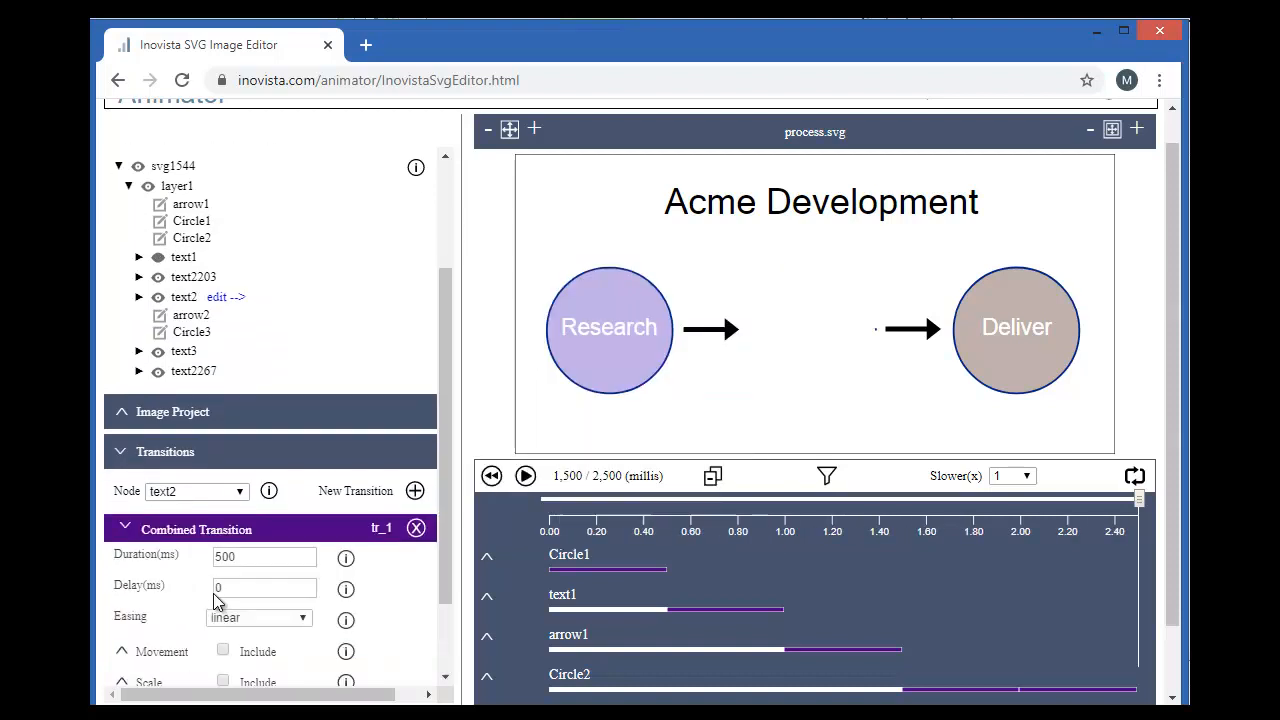
# - Set the delay of text2's transition to 2500 ms and include attributes with an opacity of 1
pyautogui.scroll(-2, 214, 600)
pyautogui.doubleClick(274, 441)
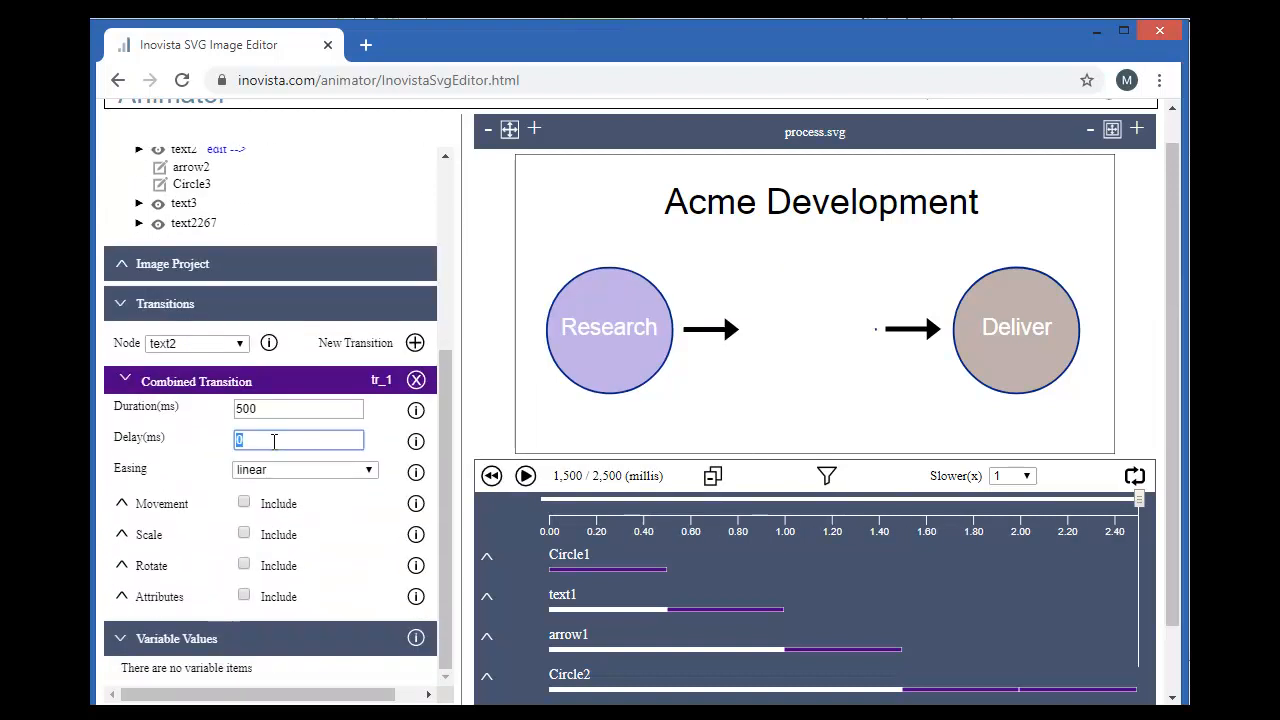
pyautogui.write('2500')
pyautogui.press('Return')
pyautogui.click(243, 595)
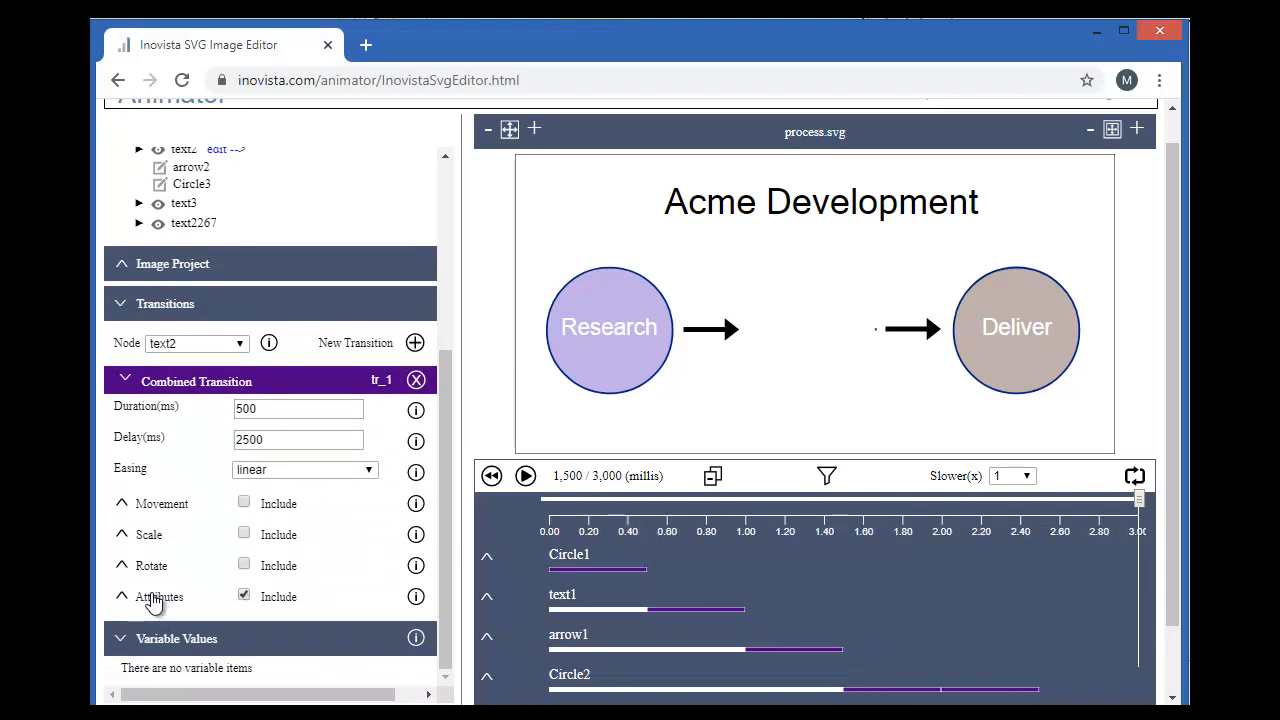
pyautogui.click(152, 600)
pyautogui.scroll(-1, 157, 603)
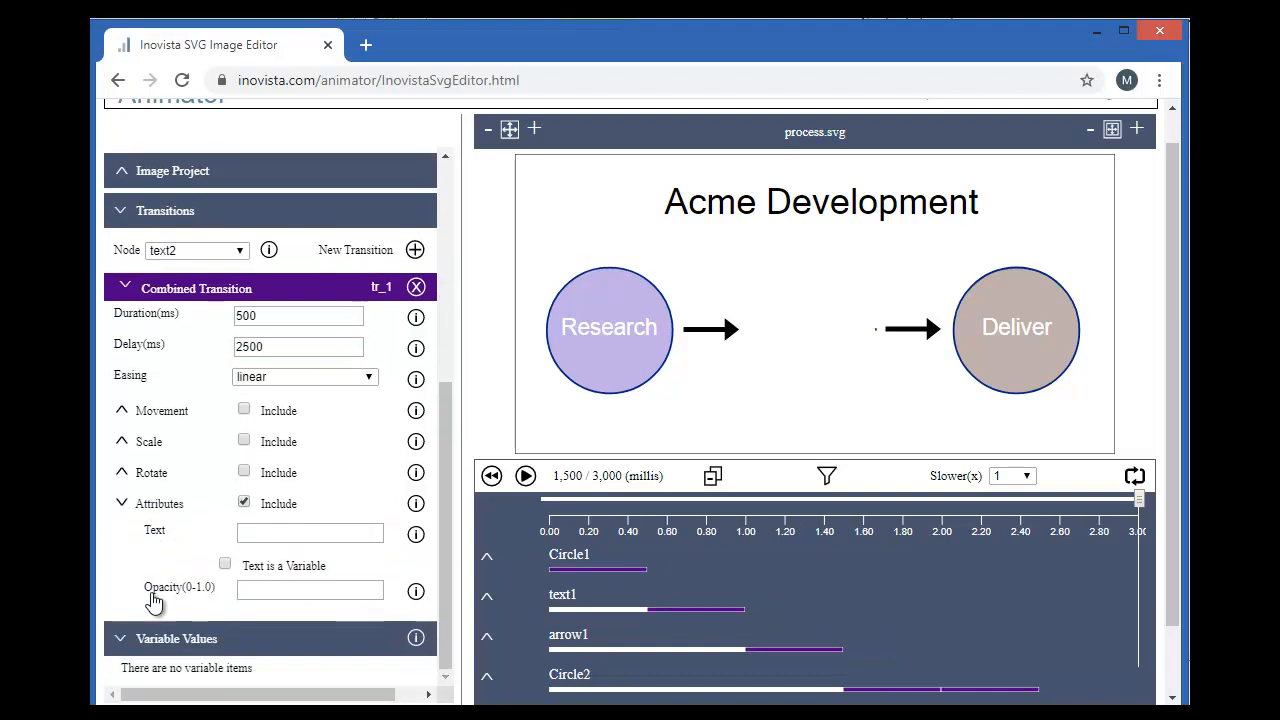
pyautogui.click(259, 592)
pyautogui.write('1')
# - Add a Combination transition to arrow2 and expand its settings
pyautogui.moveTo(445, 474); pyautogui.dragTo(470, 236)
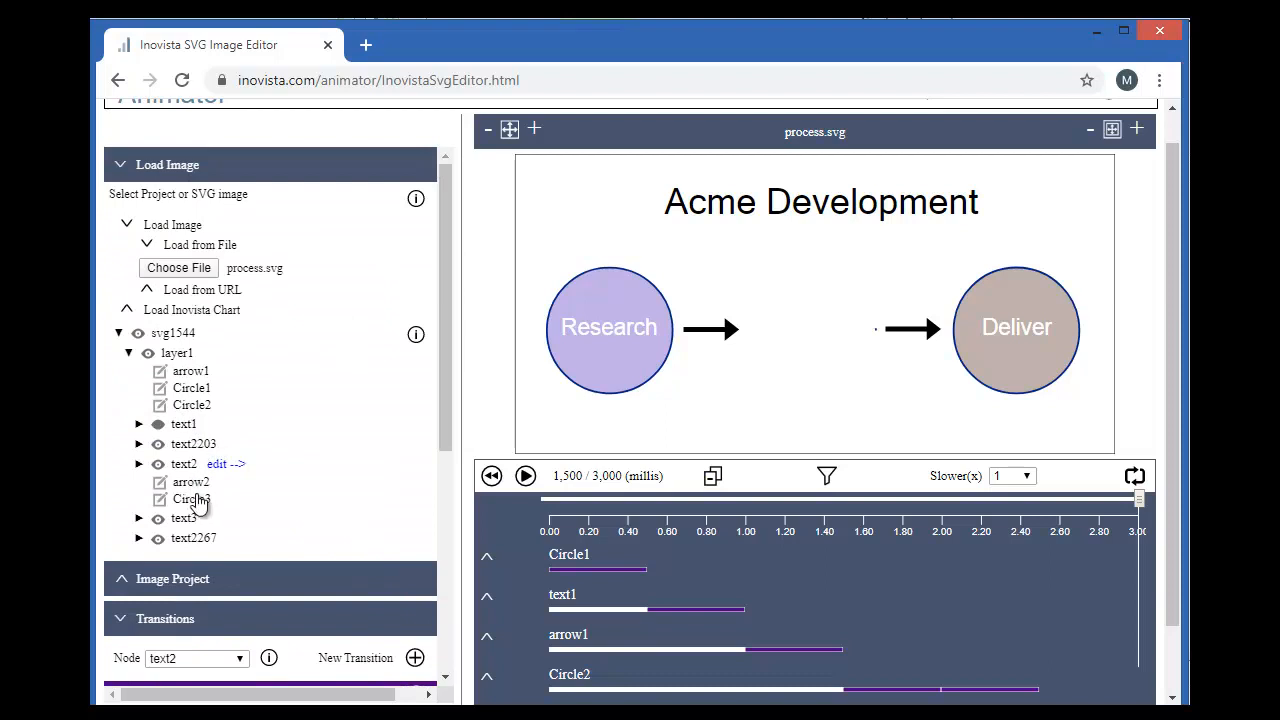
pyautogui.click(191, 482)
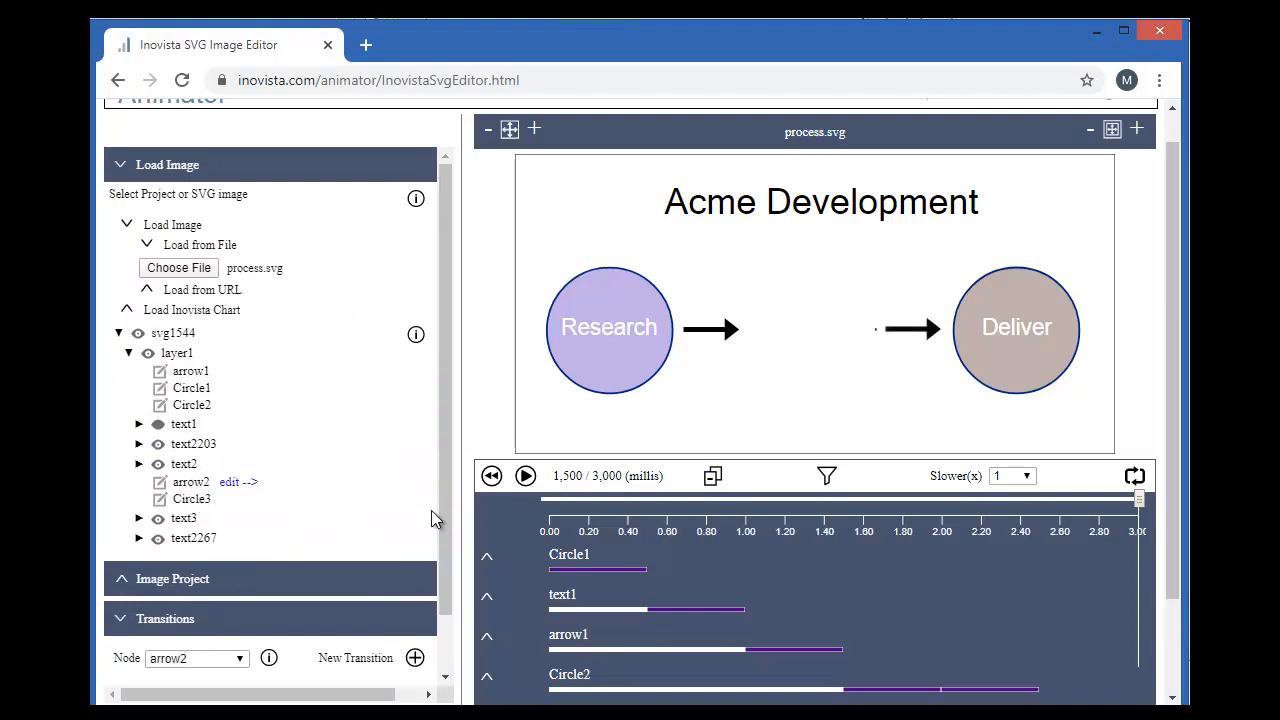
pyautogui.scroll(-1, 443, 580)
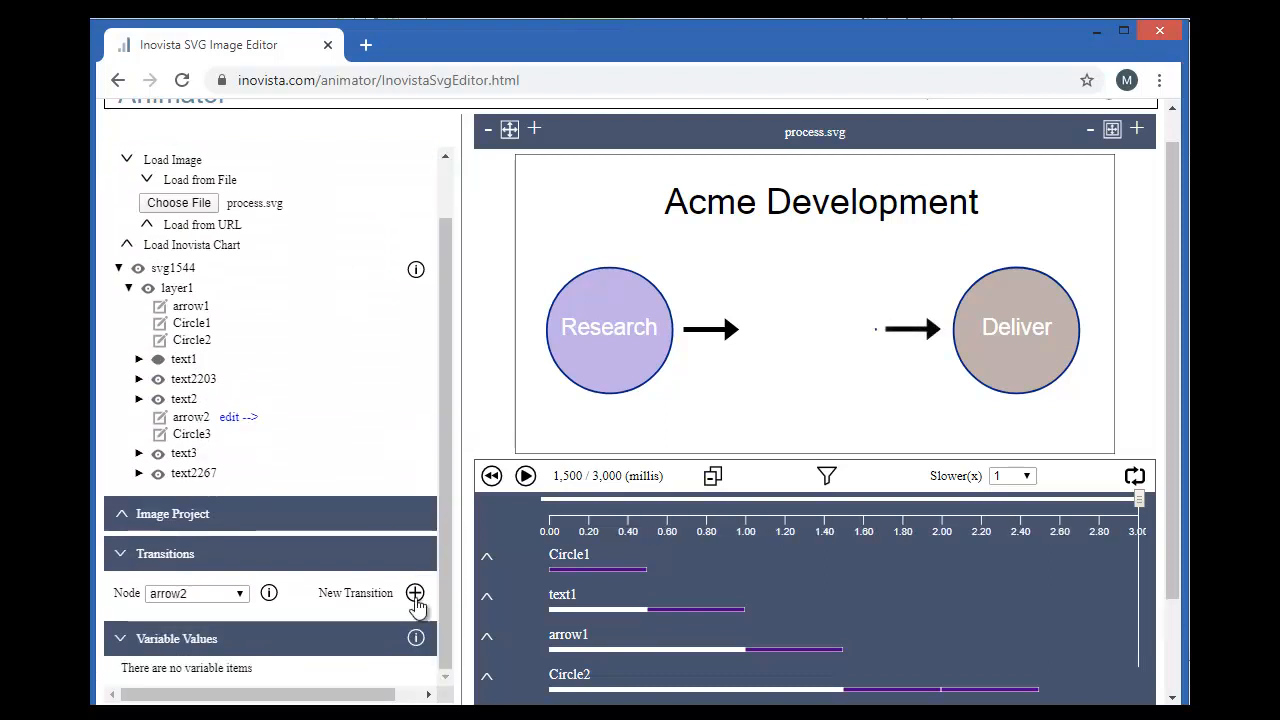
pyautogui.click(415, 593)
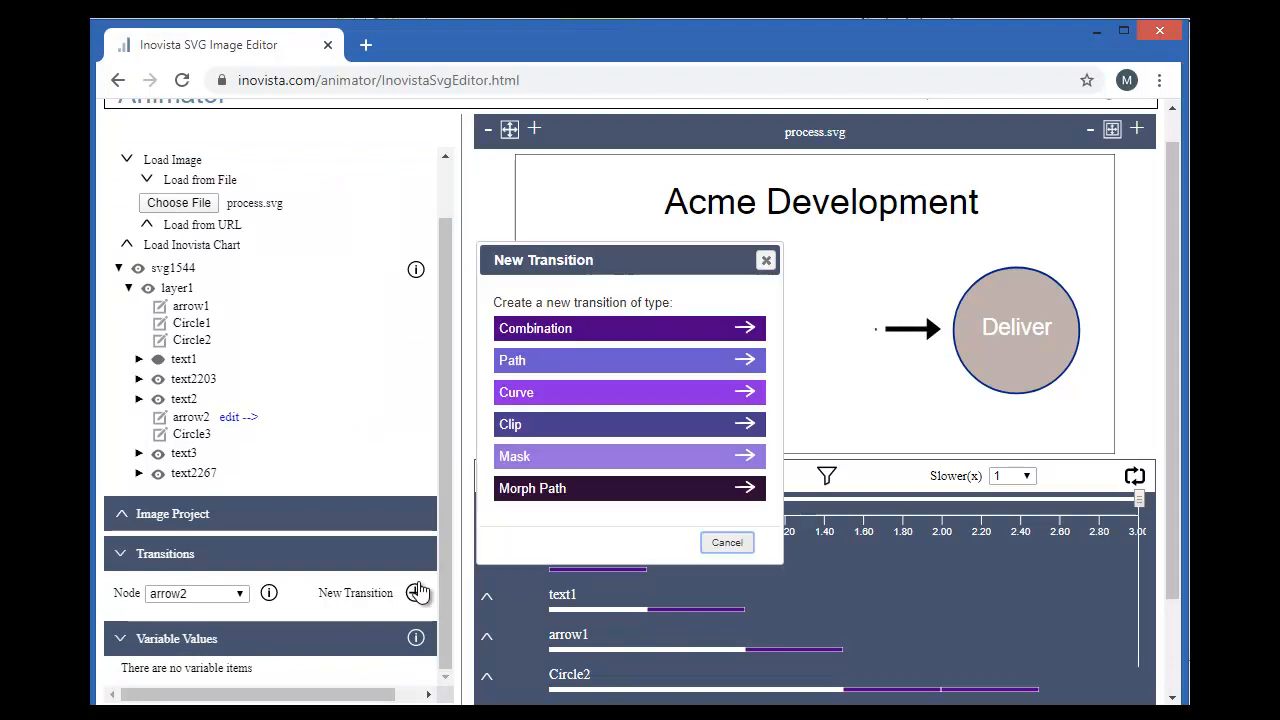
pyautogui.click(513, 336)
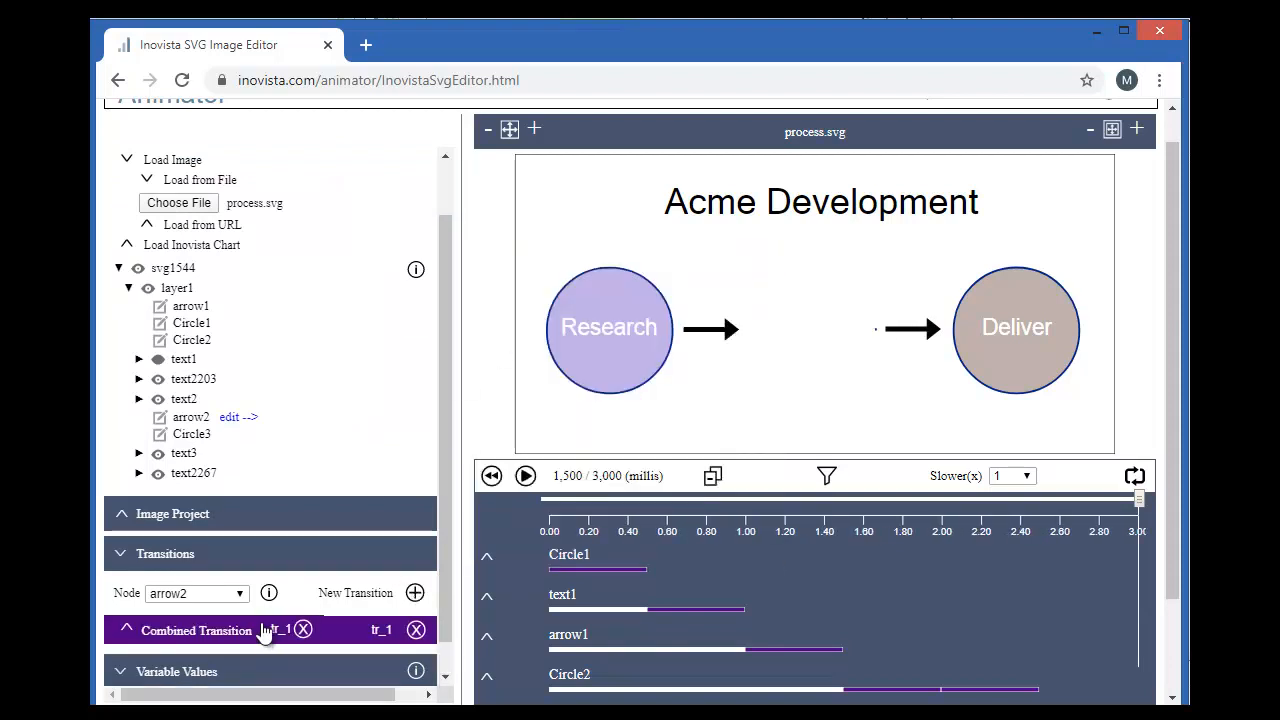
pyautogui.click(252, 632)
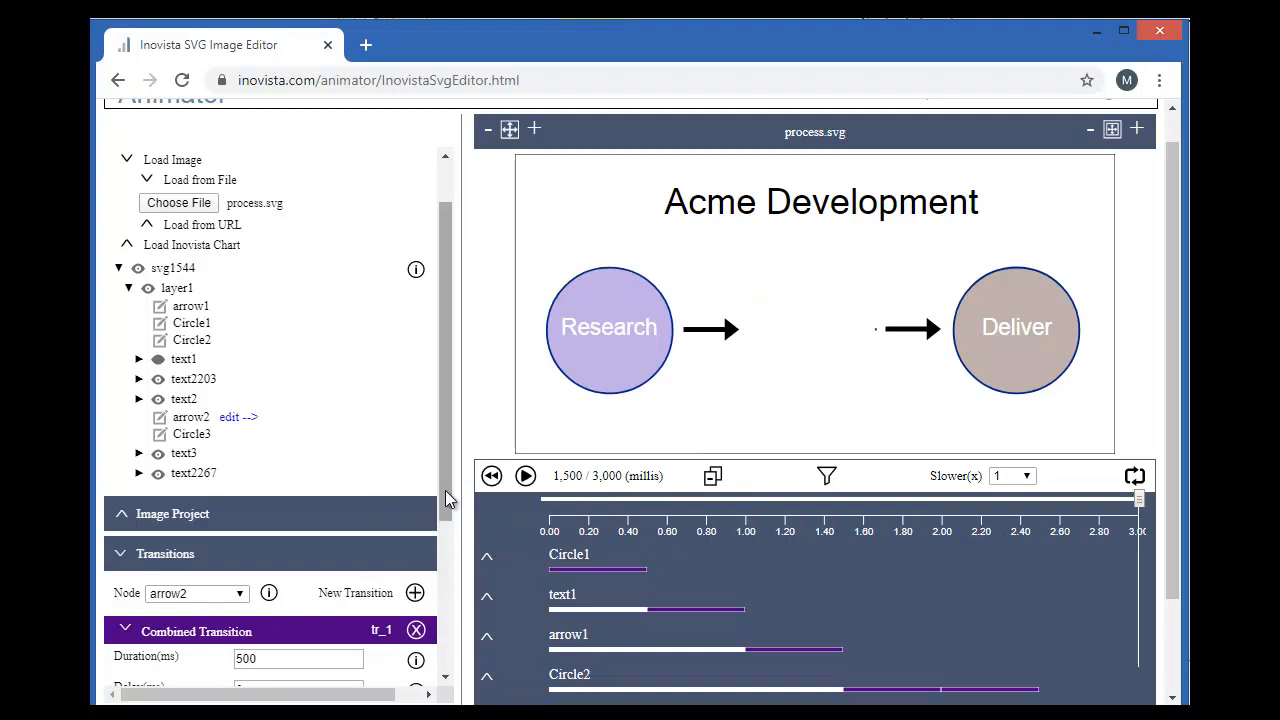
# - Play the whole animation to check the sequence from Circle1 through arrow2
pyautogui.scroll(-3, 443, 505)
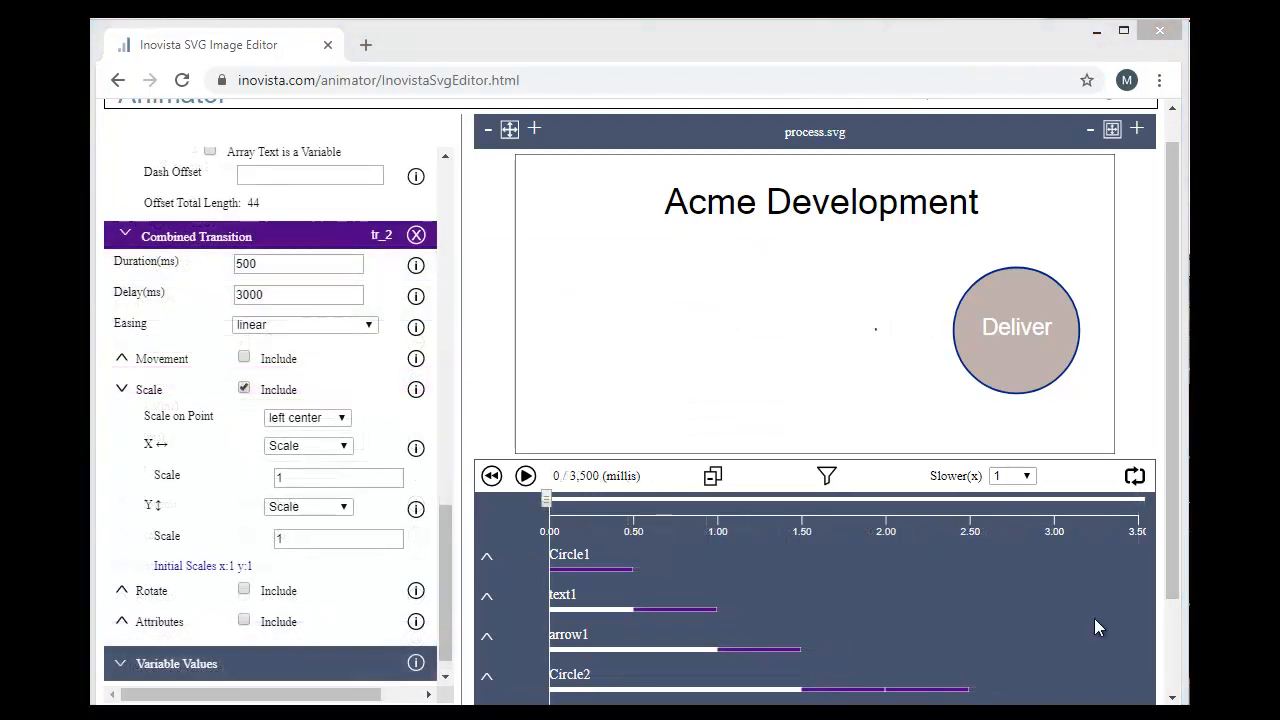
pyautogui.click(525, 476)
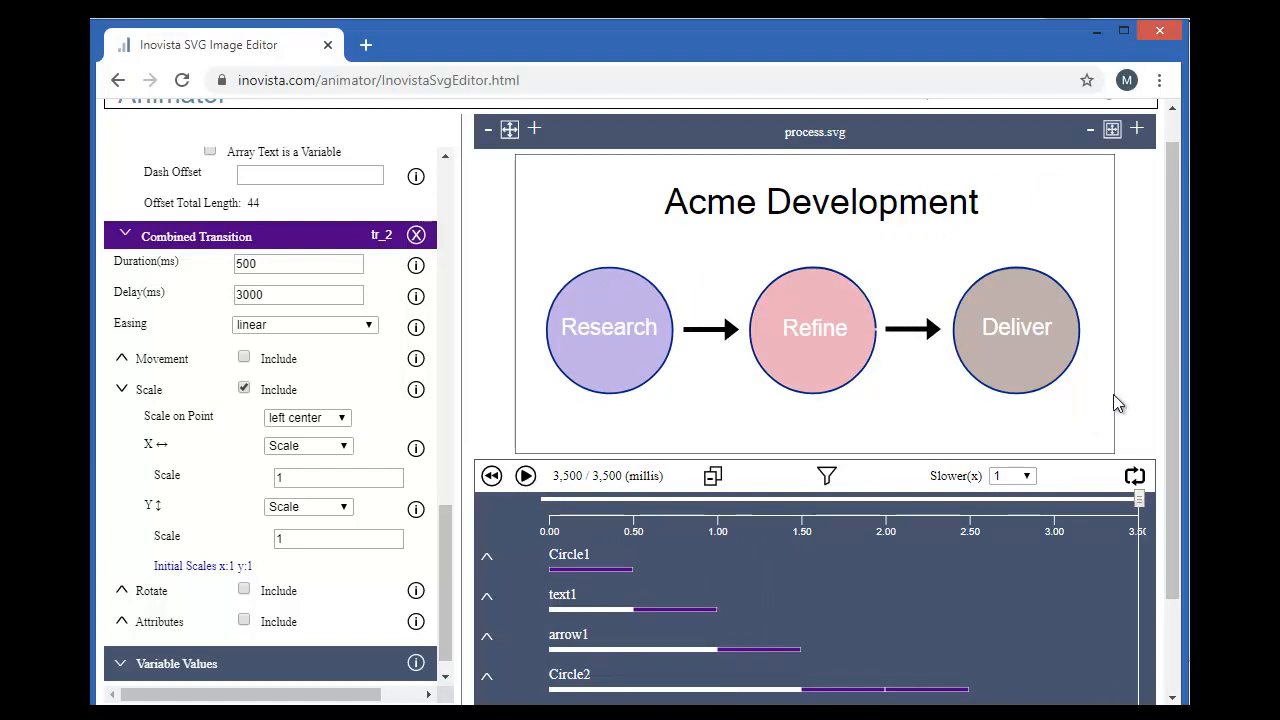
# - Hide Circle3 through its edit settings and confirm
pyautogui.moveTo(445, 545); pyautogui.dragTo(477, 206)
pyautogui.click(1027, 360)
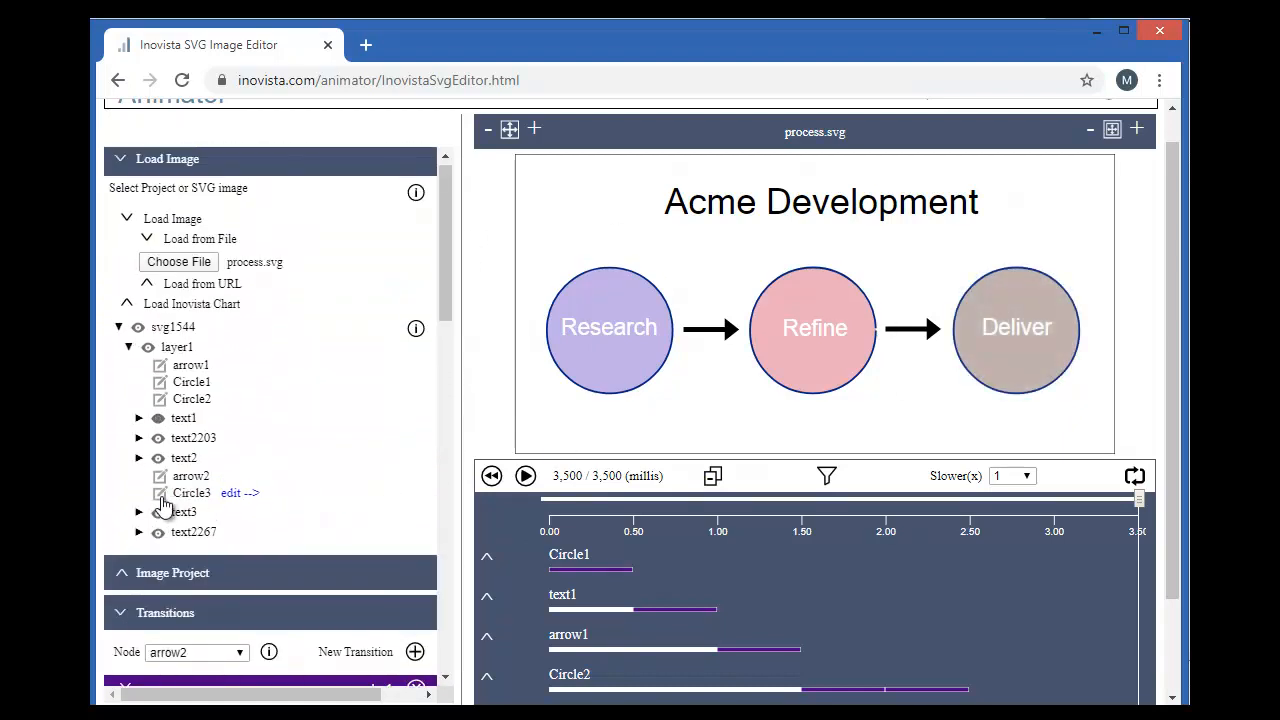
pyautogui.click(161, 496)
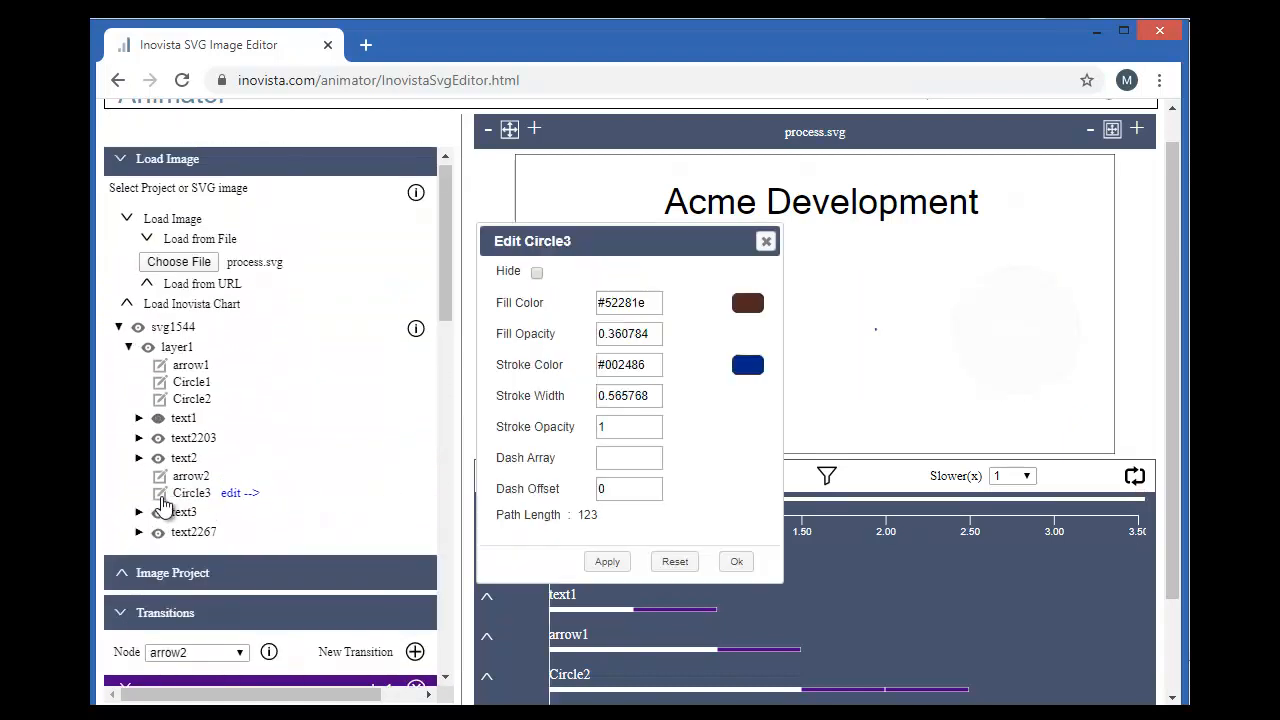
pyautogui.click(536, 275)
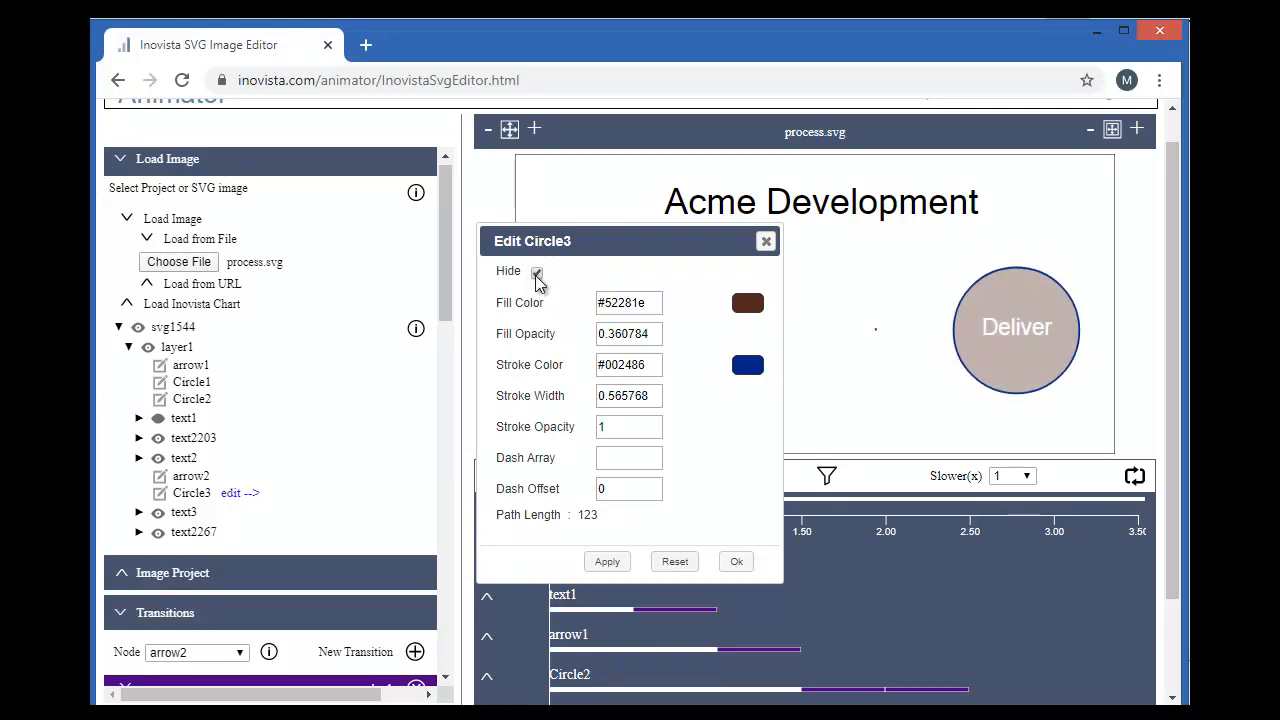
pyautogui.click(740, 563)
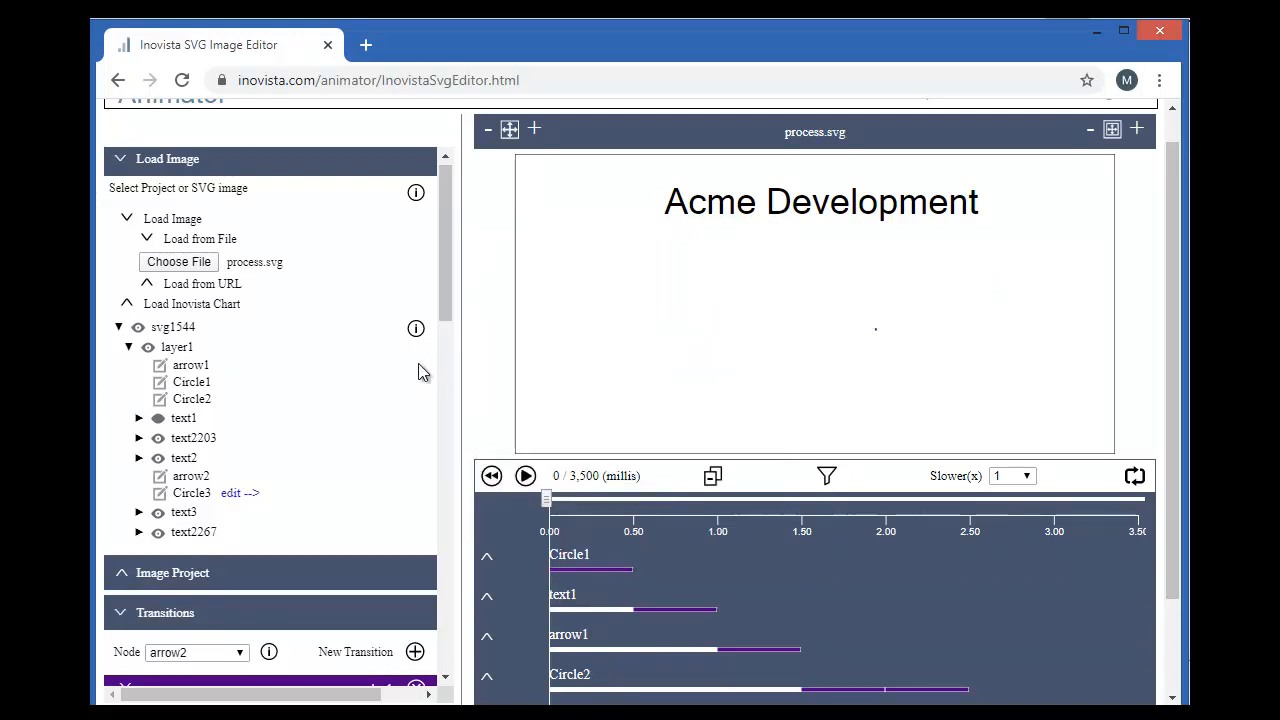
# - Add a Combination transition to Circle3 and expand its settings
pyautogui.scroll(-3, 448, 326)
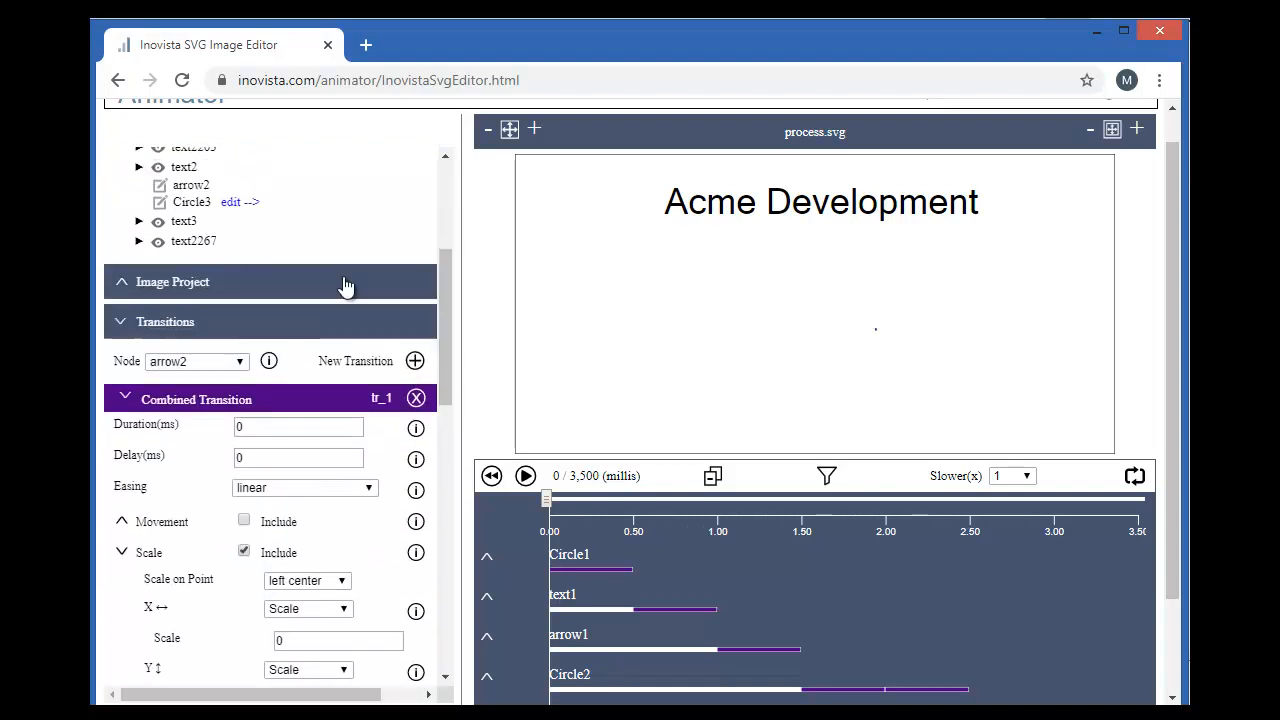
pyautogui.click(235, 203)
pyautogui.click(416, 594)
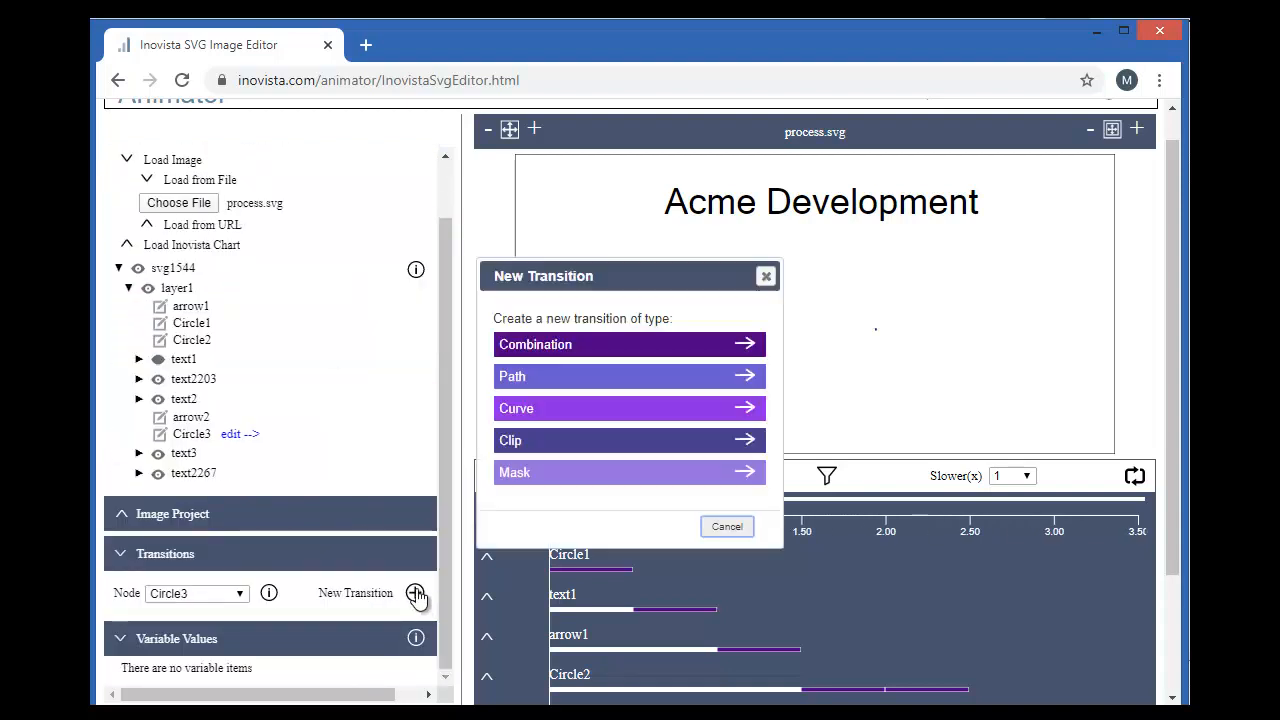
pyautogui.click(534, 345)
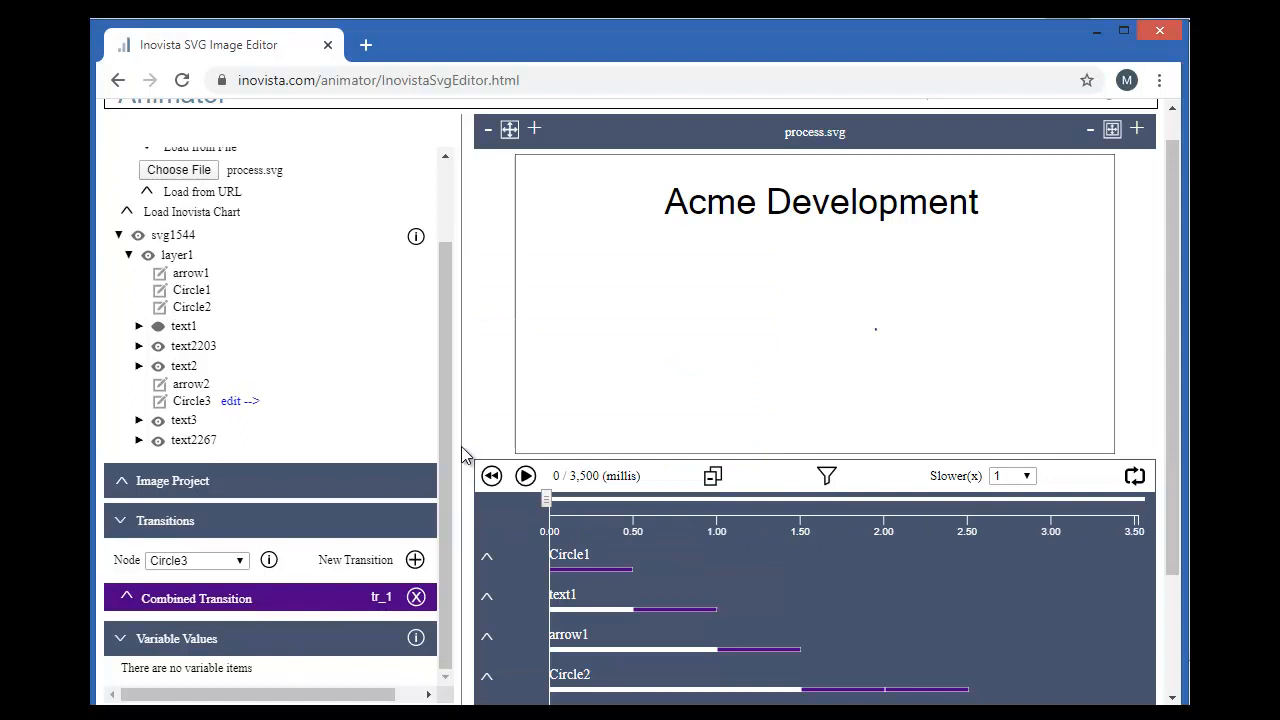
pyautogui.click(256, 600)
# - Set the duration of Circle3's transition to 0 ms and include a vertical movement of -160 pixels
pyautogui.doubleClick(270, 428)
pyautogui.write('0')
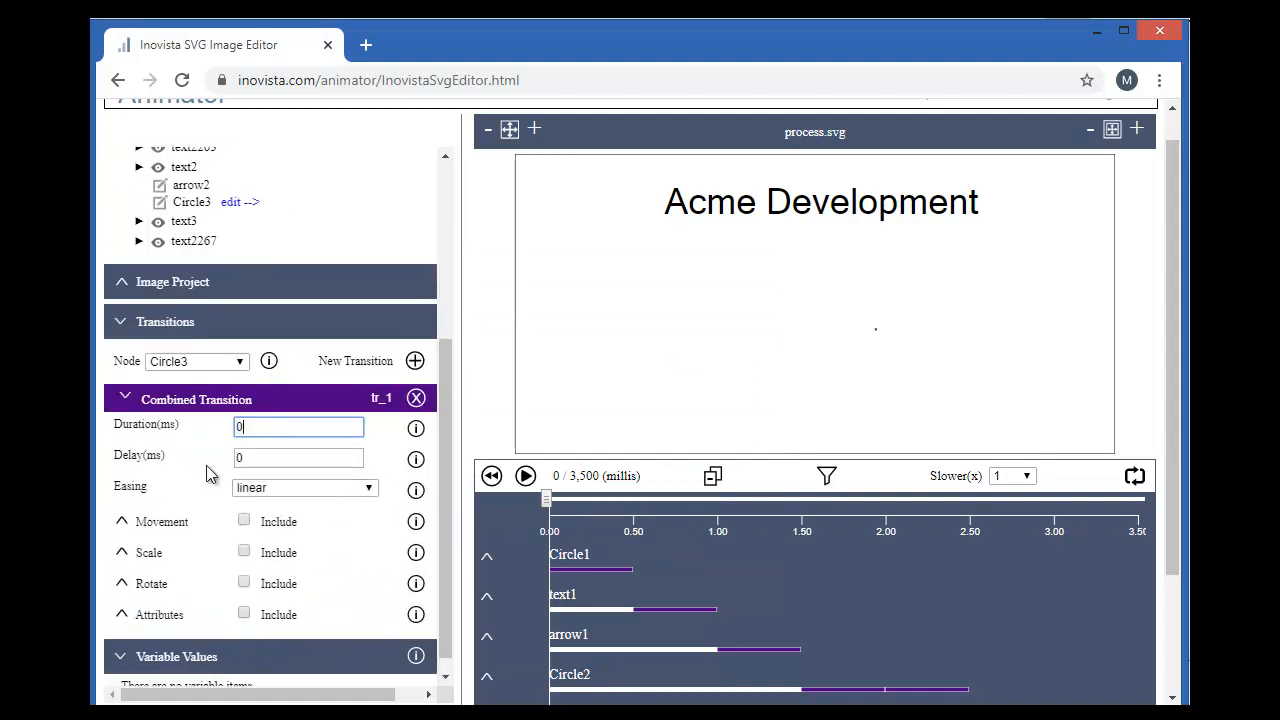
pyautogui.click(135, 528)
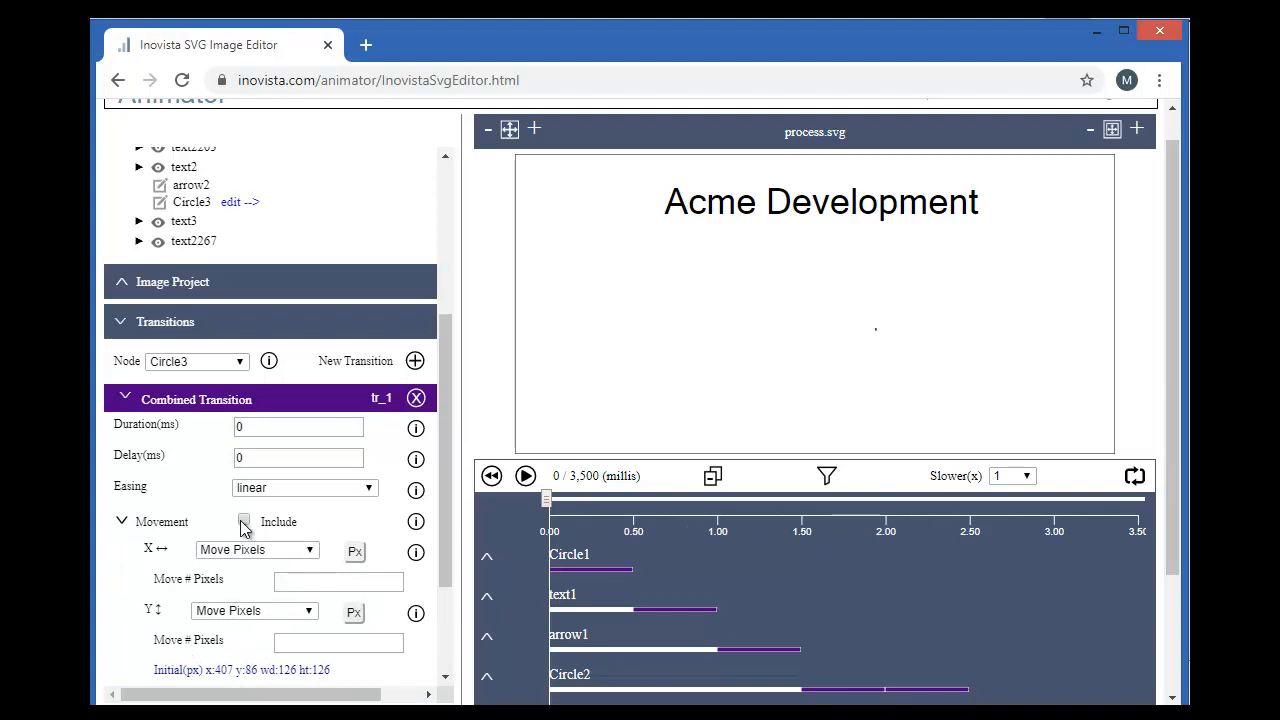
pyautogui.click(329, 639)
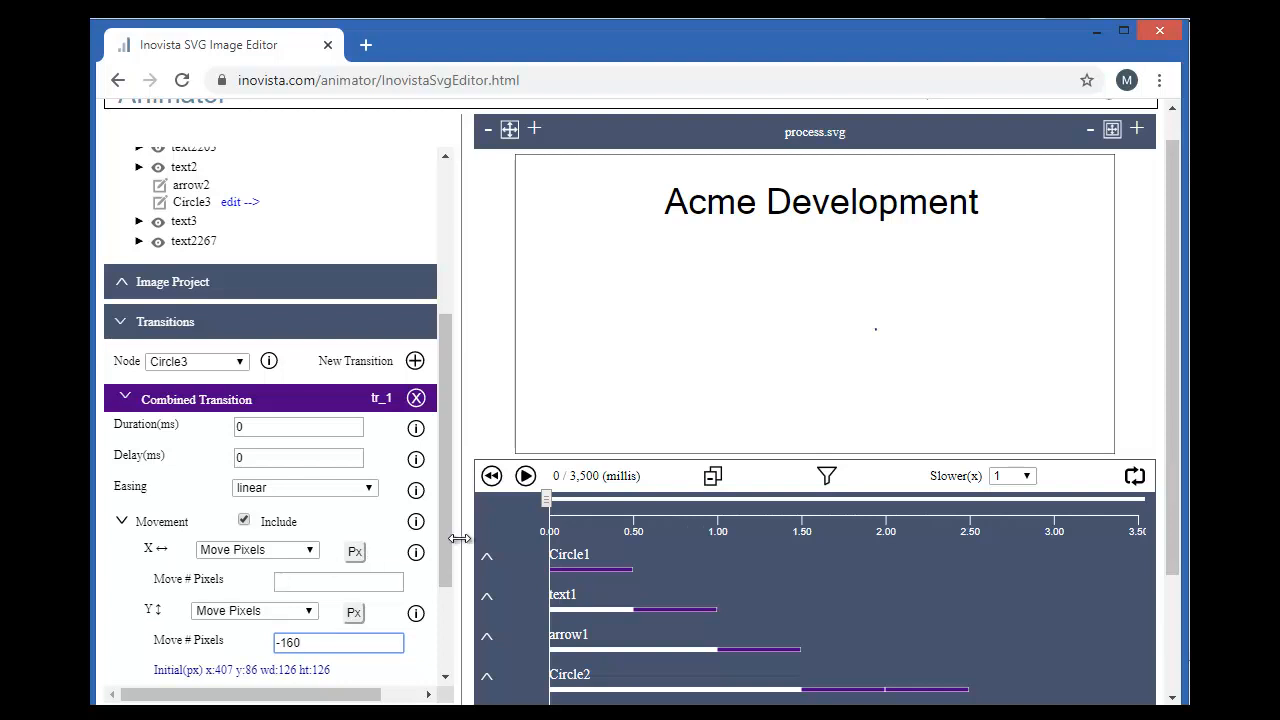
# - Include attributes with an opacity of 1 in Circle3's first transition
pyautogui.scroll(-2, 443, 543)
pyautogui.click(134, 600)
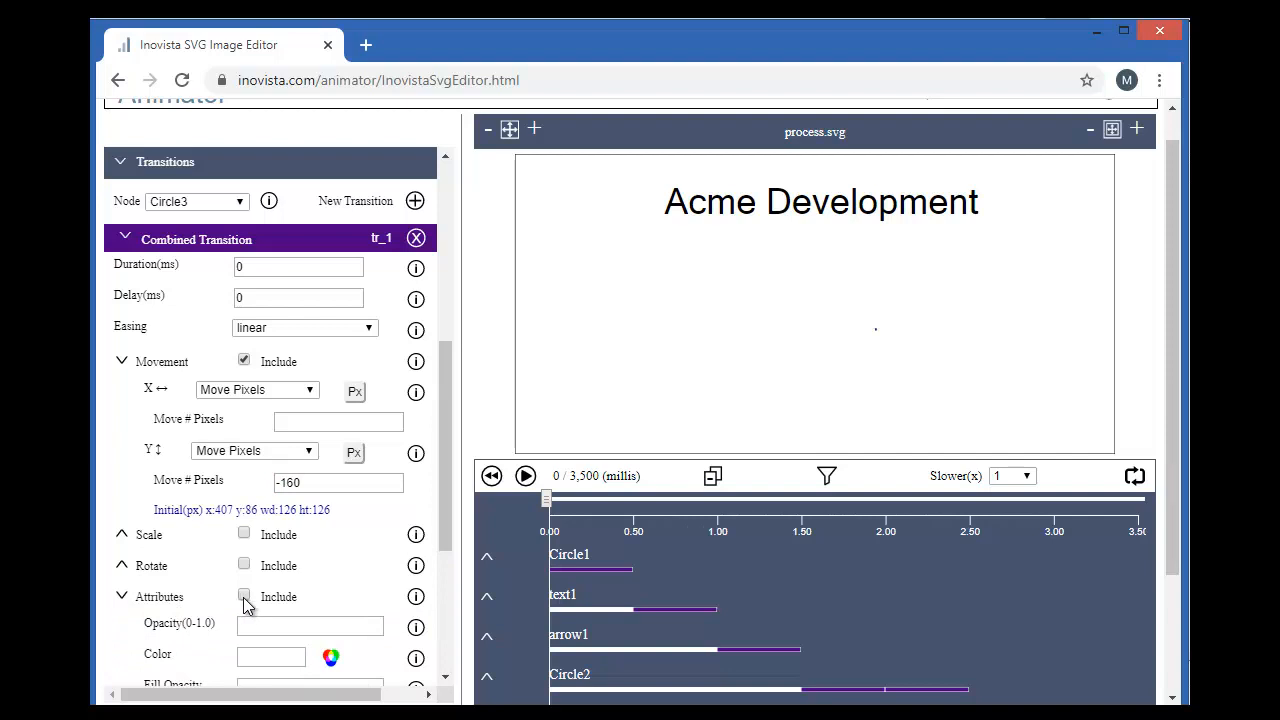
pyautogui.click(253, 624)
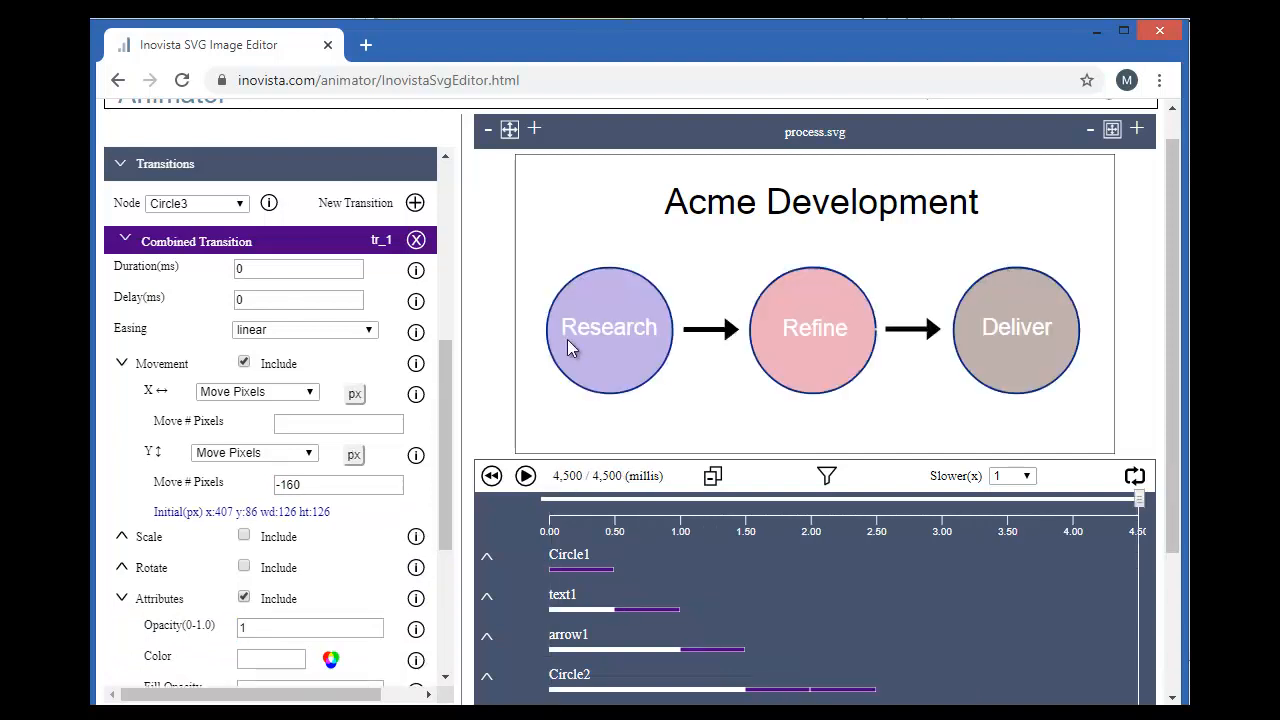
# - Add a second Combination transition to Circle3 and set its delay to 3500 ms
pyautogui.click(415, 203)
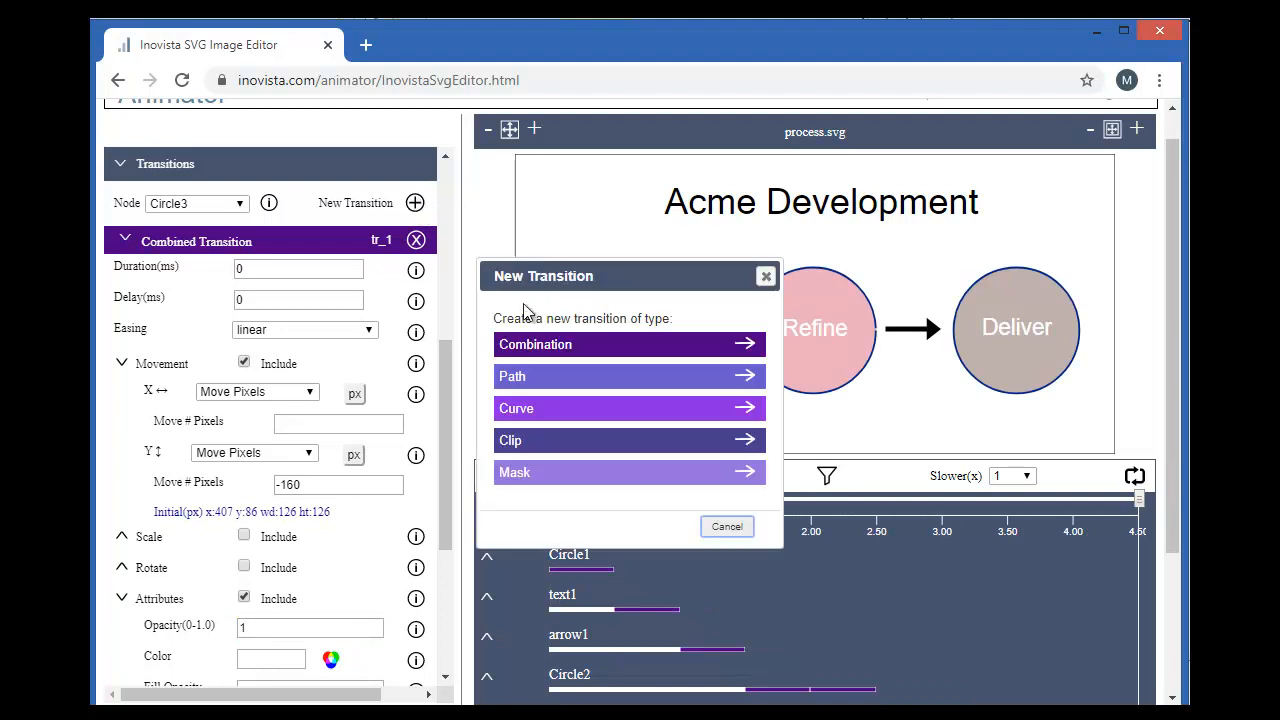
pyautogui.click(530, 345)
pyautogui.click(214, 245)
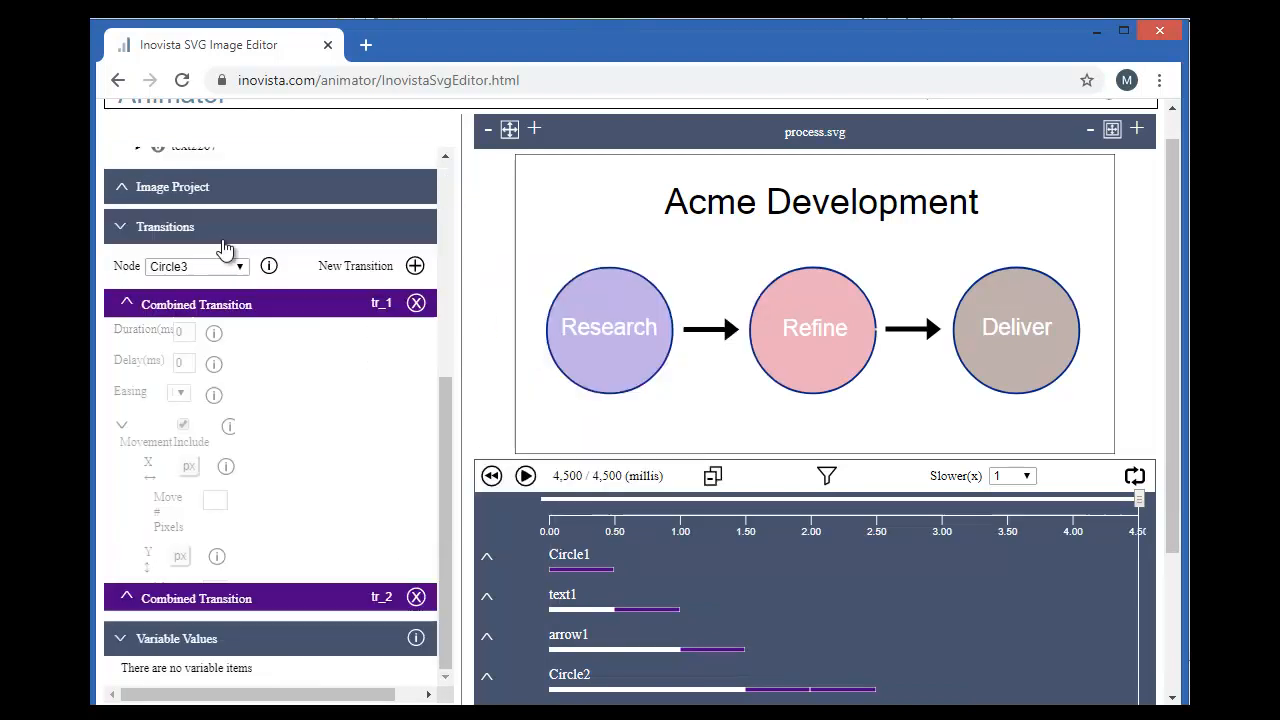
pyautogui.click(229, 599)
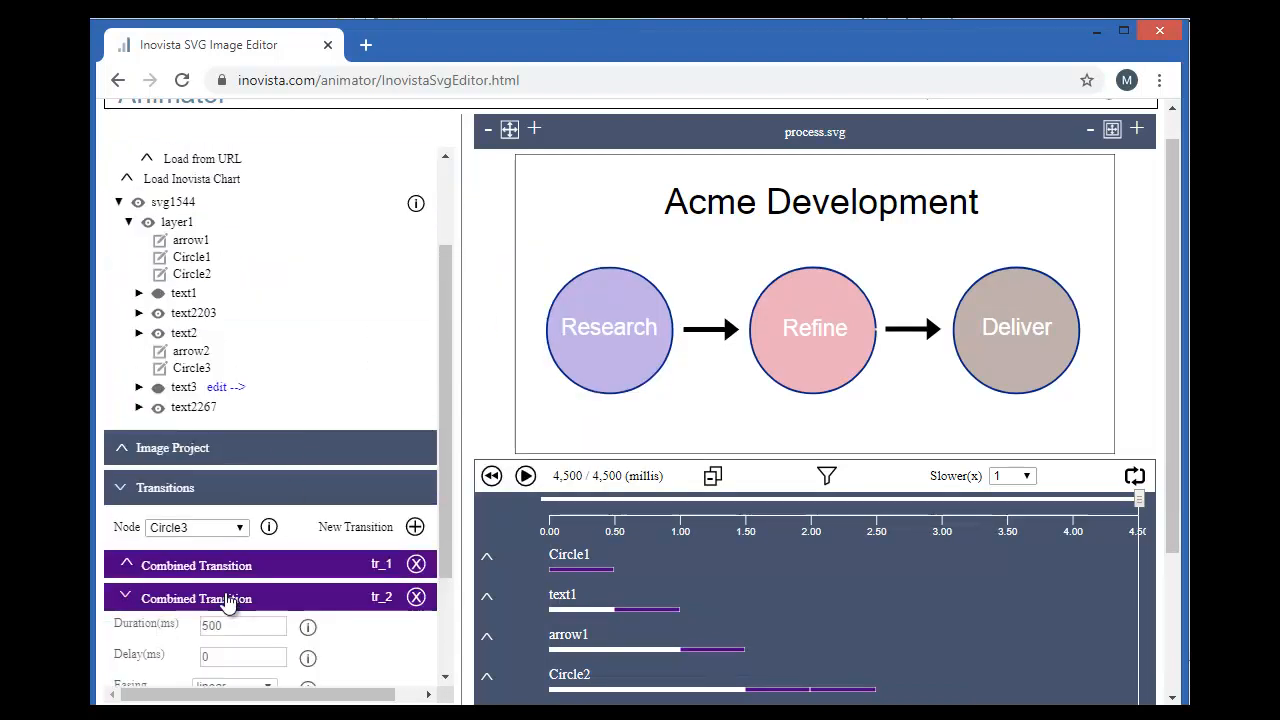
pyautogui.click(303, 447)
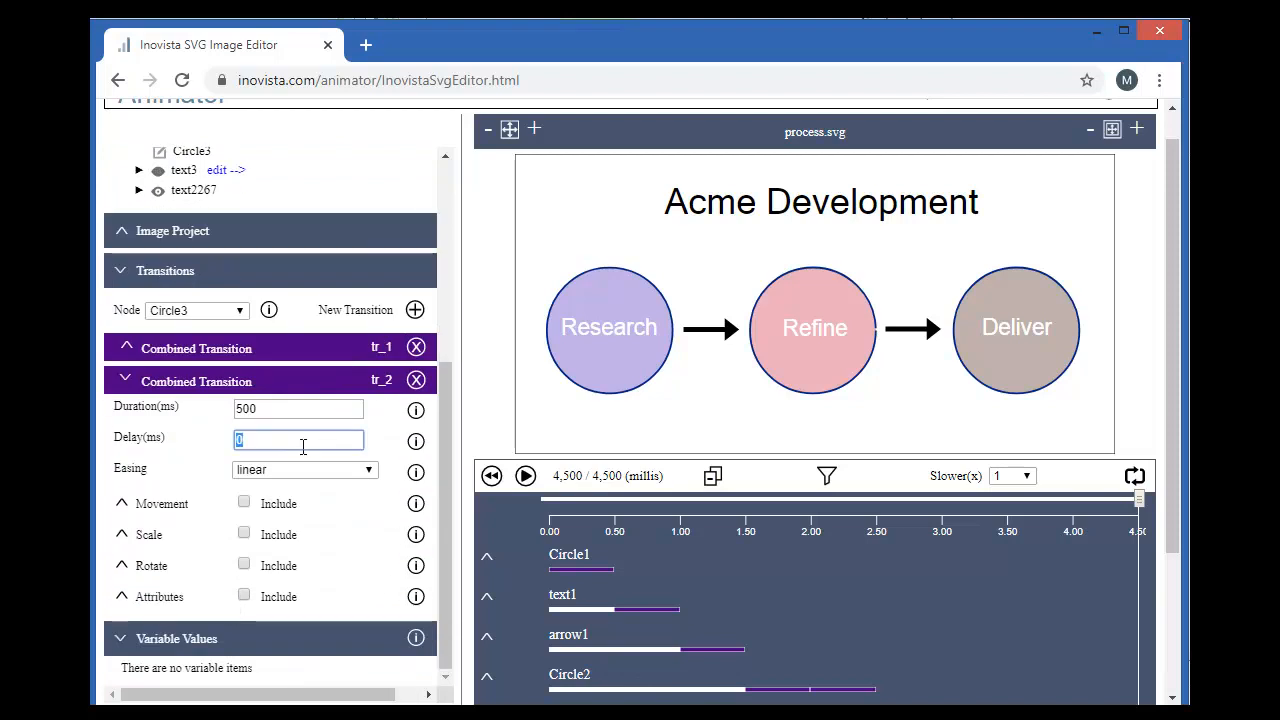
pyautogui.write('3500')
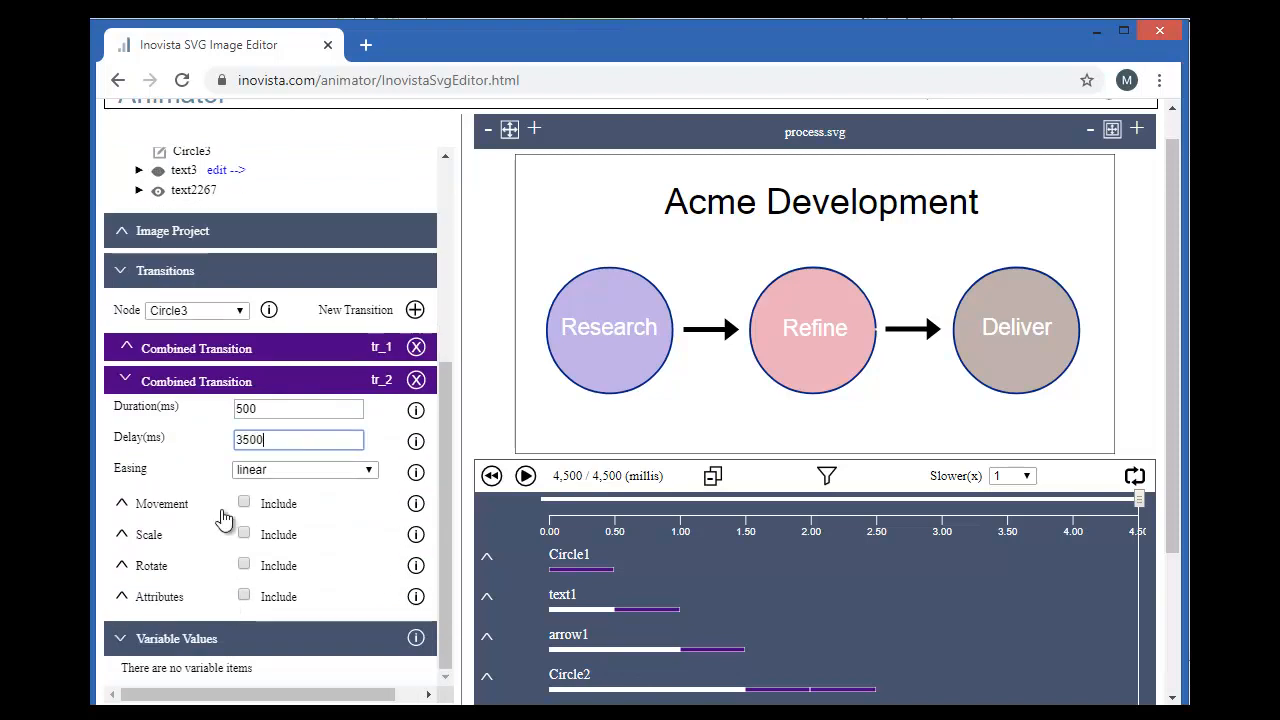
pyautogui.click(165, 503)
pyautogui.click(244, 502)
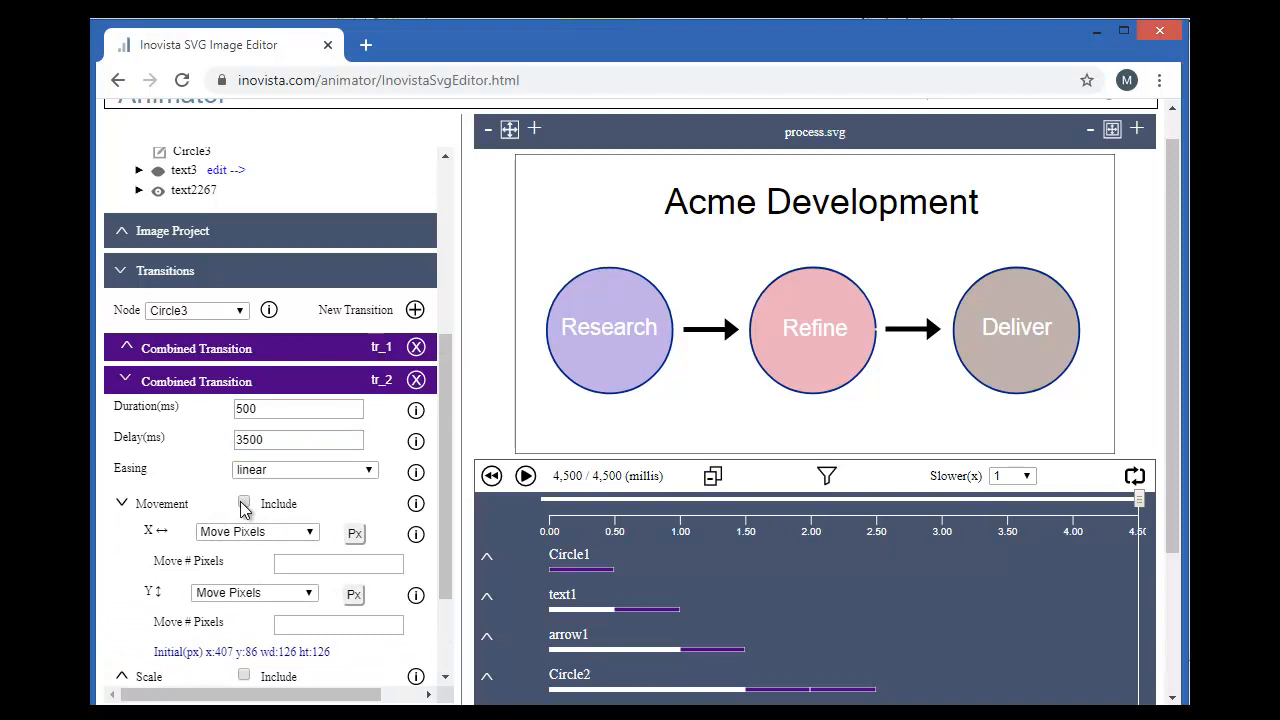
pyautogui.click(307, 620)
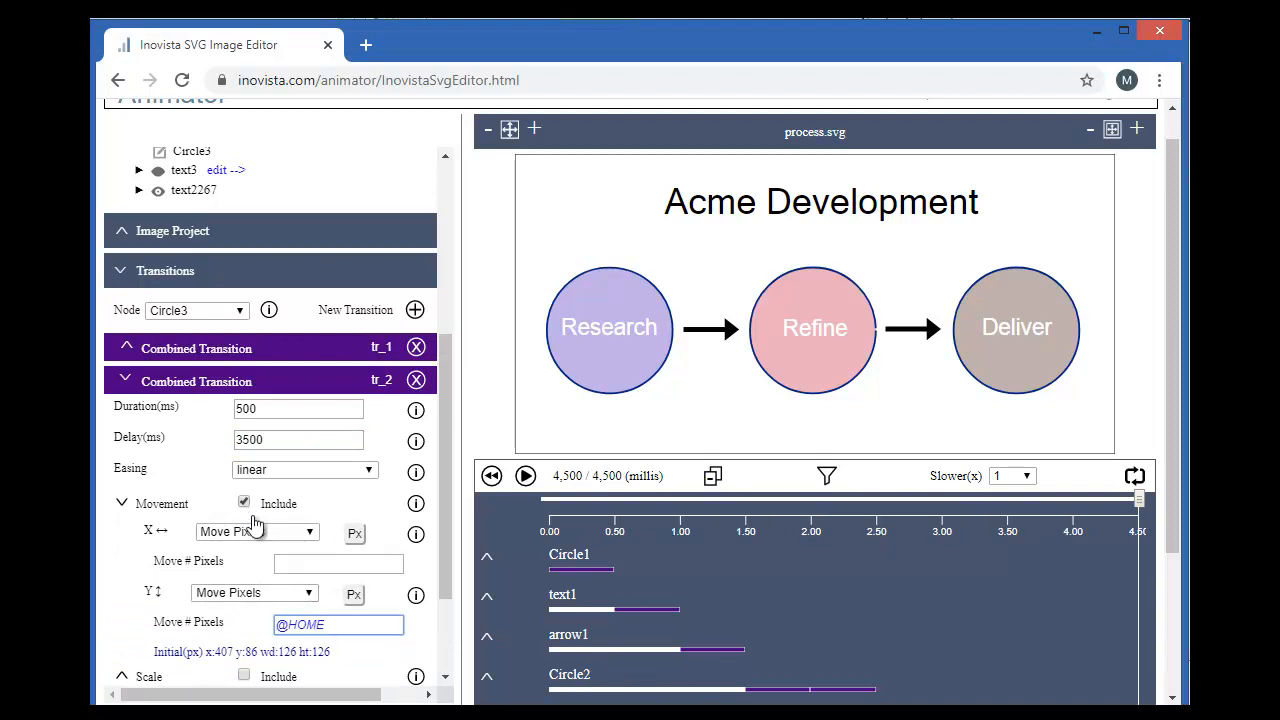
pyautogui.click(256, 470)
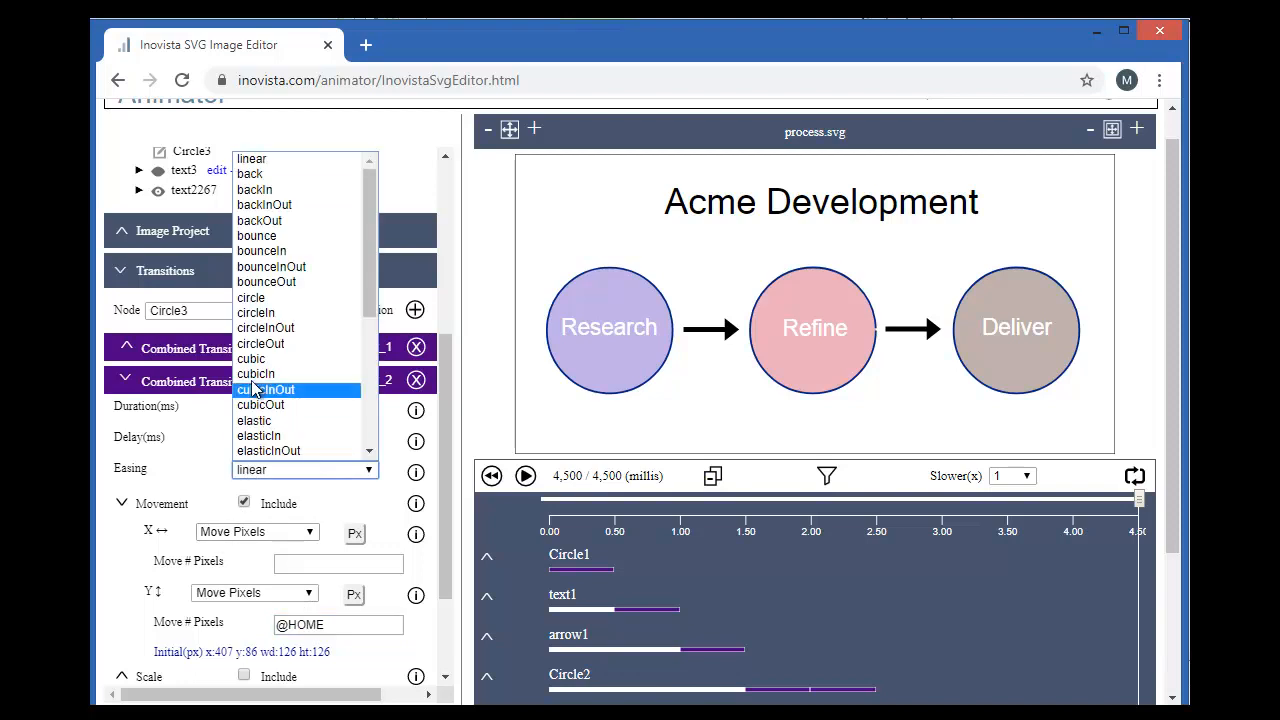
pyautogui.click(269, 284)
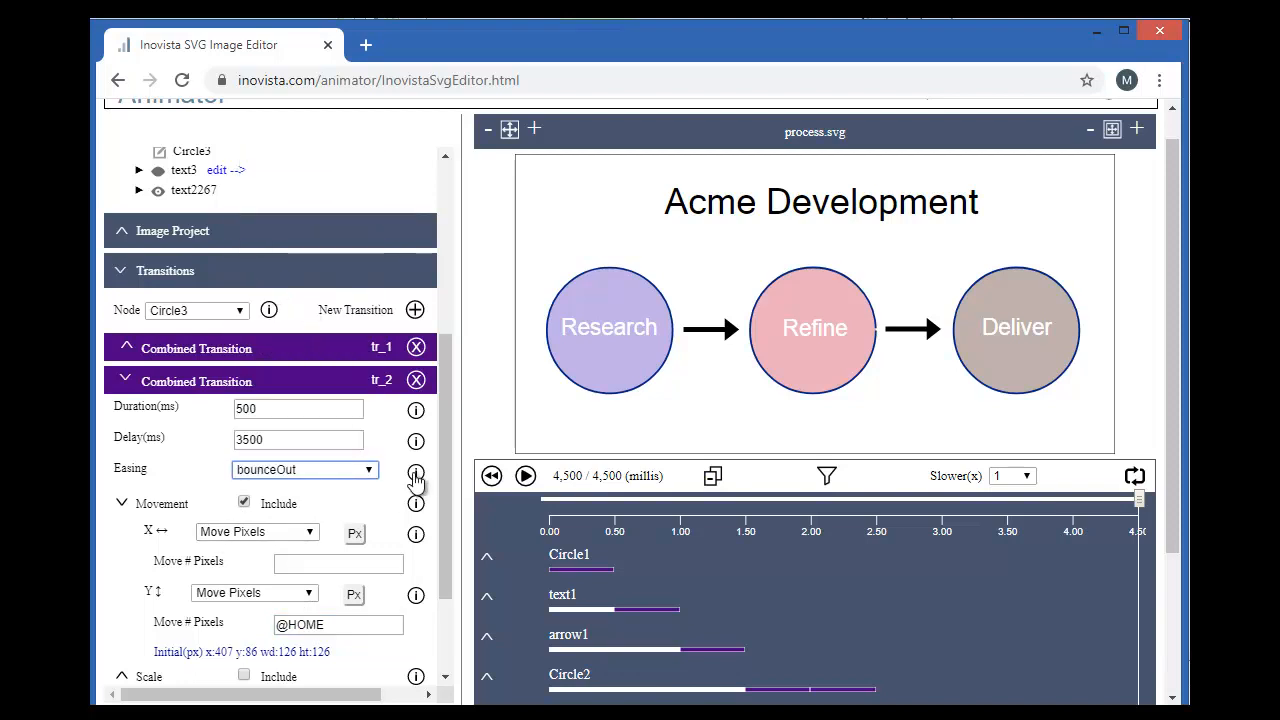
# - Hide text3, choose it as the transition node and expand its Combined Transition settings
pyautogui.moveTo(445, 477); pyautogui.dragTo(455, 305)
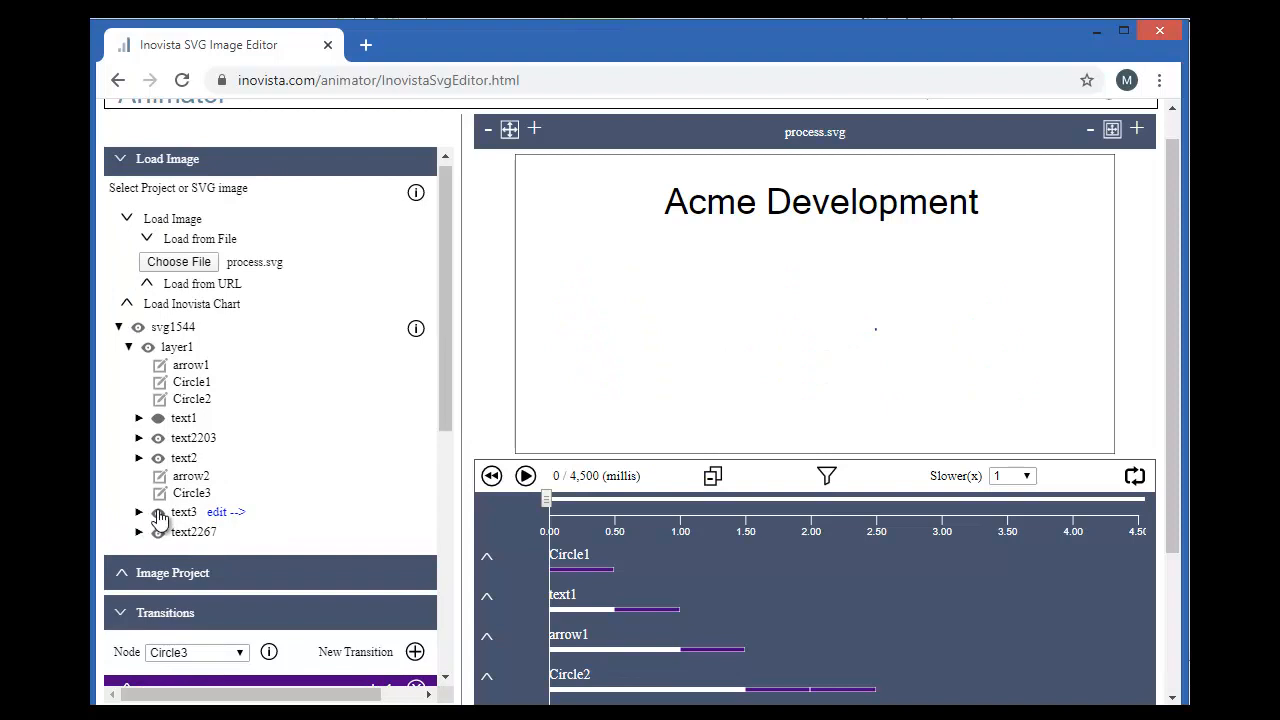
pyautogui.click(158, 512)
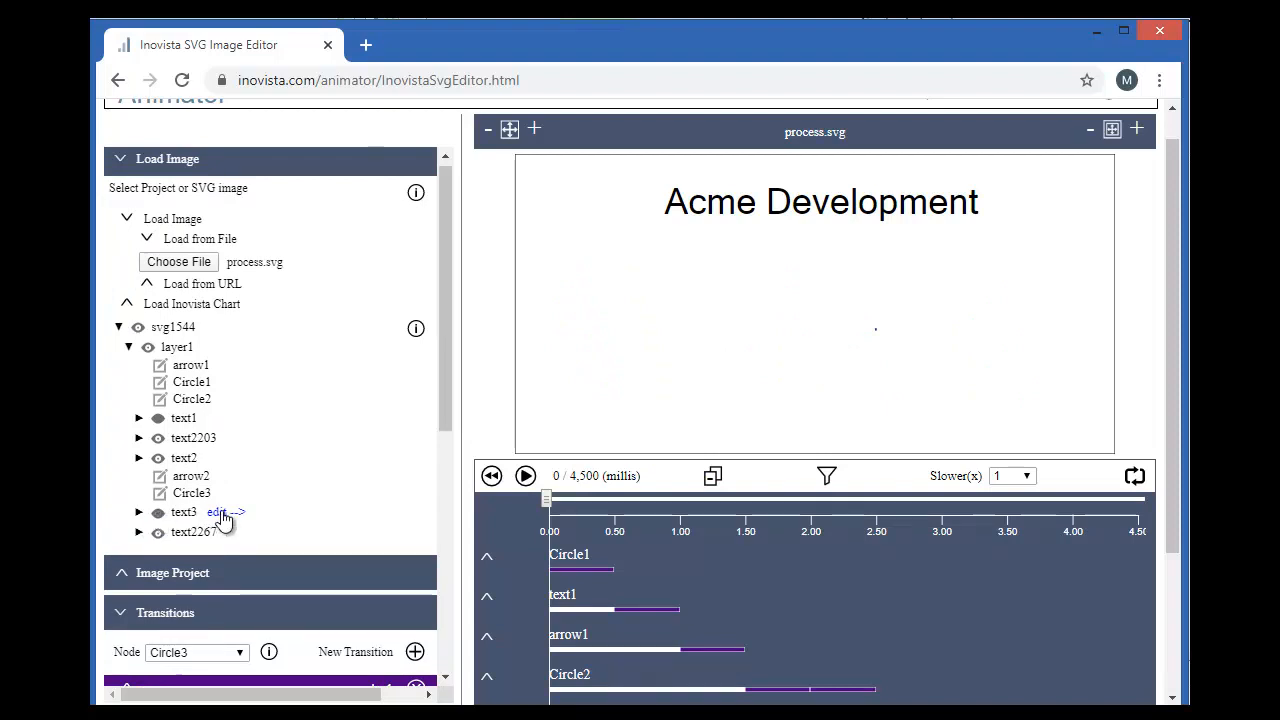
pyautogui.click(222, 514)
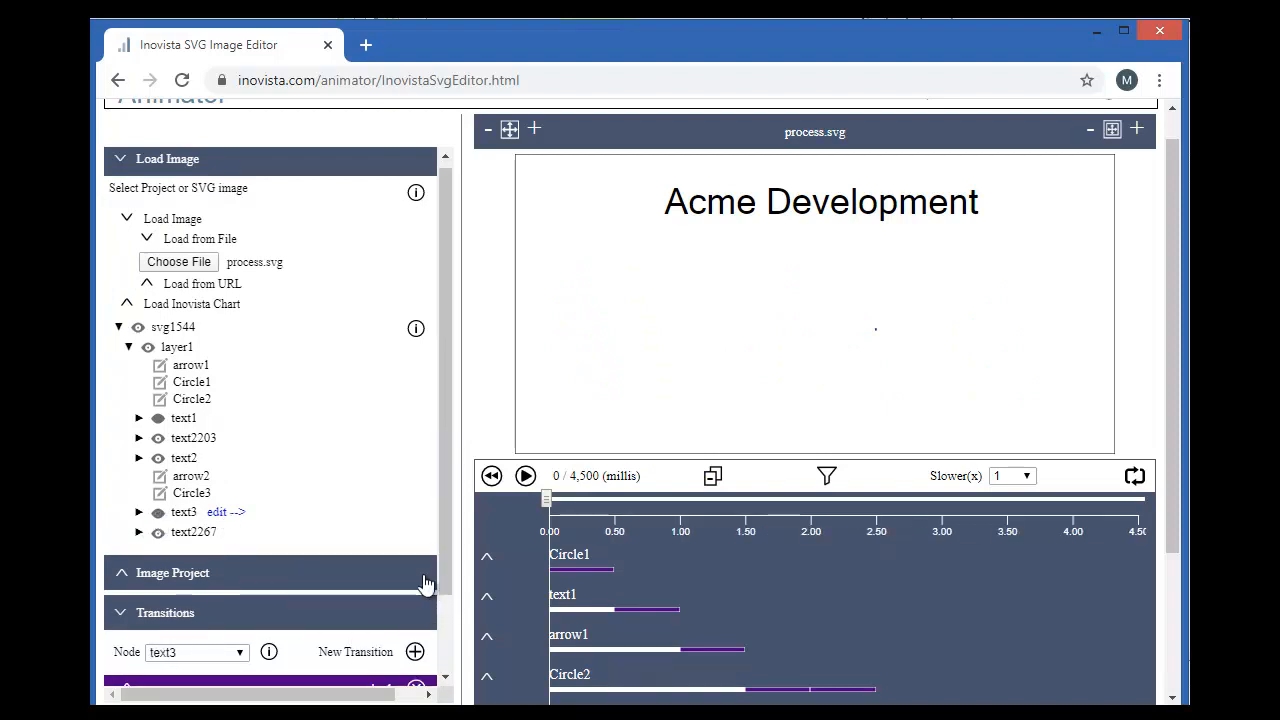
pyautogui.moveTo(447, 558); pyautogui.dragTo(444, 620)
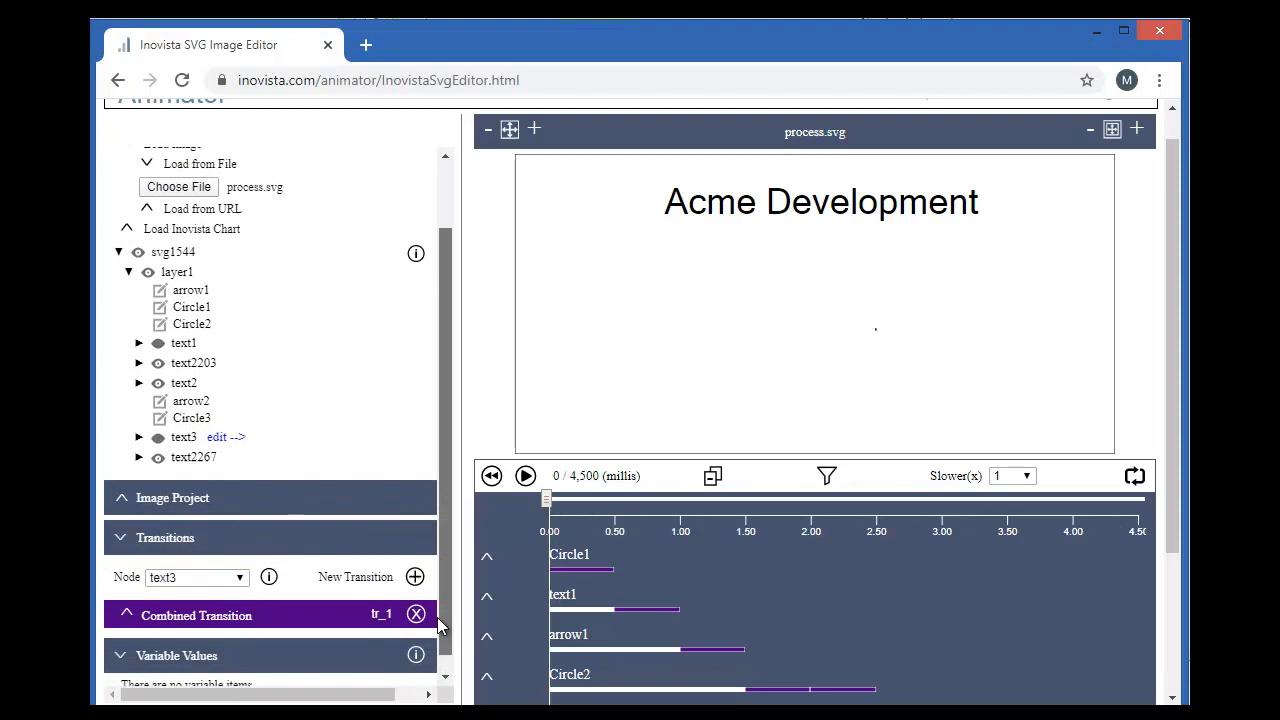
pyautogui.click(232, 620)
pyautogui.moveTo(449, 520); pyautogui.dragTo(446, 598)
# - Check the delay and opacity attribute of text3's transition, and play the whole animation
pyautogui.doubleClick(298, 507)
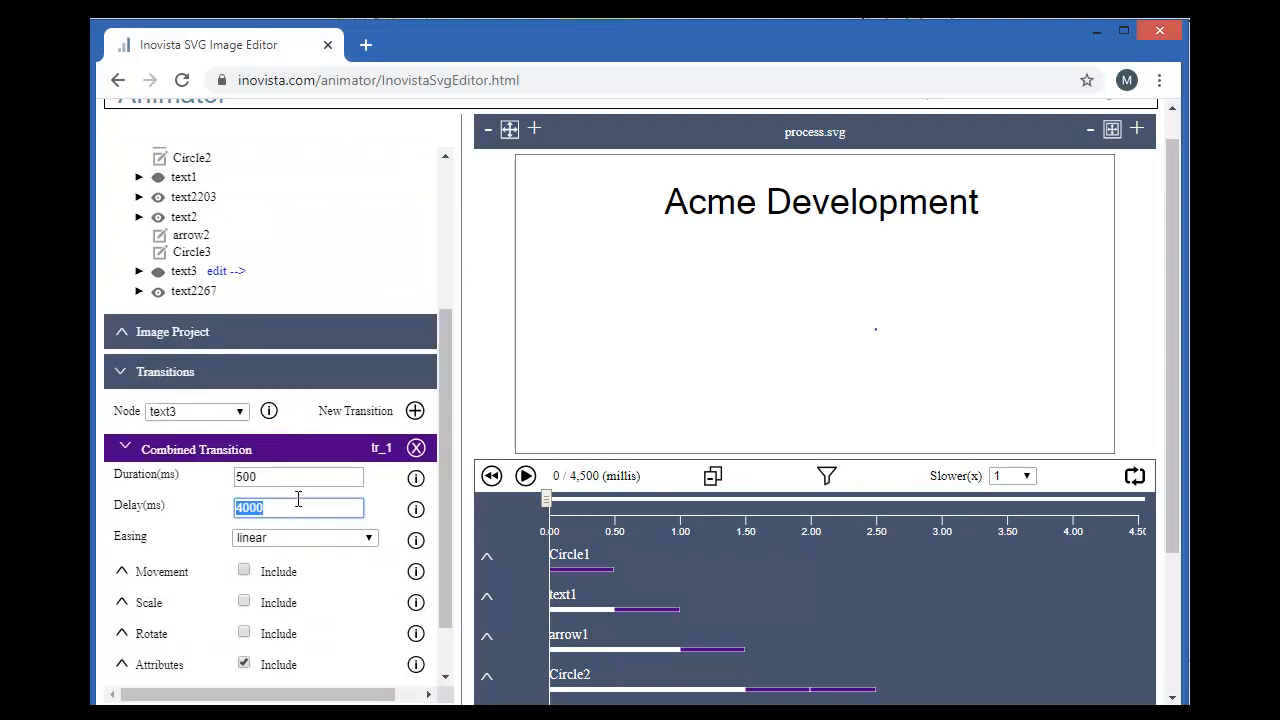
pyautogui.scroll(-1, 446, 517)
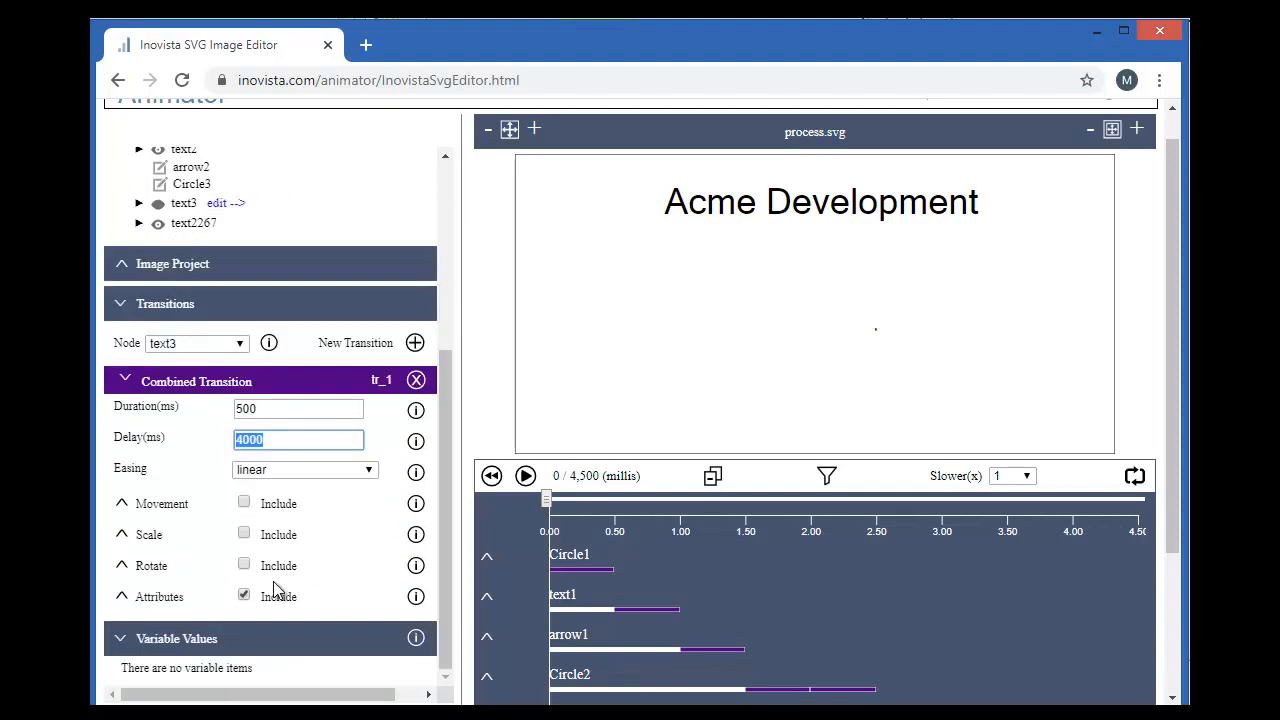
pyautogui.click(153, 596)
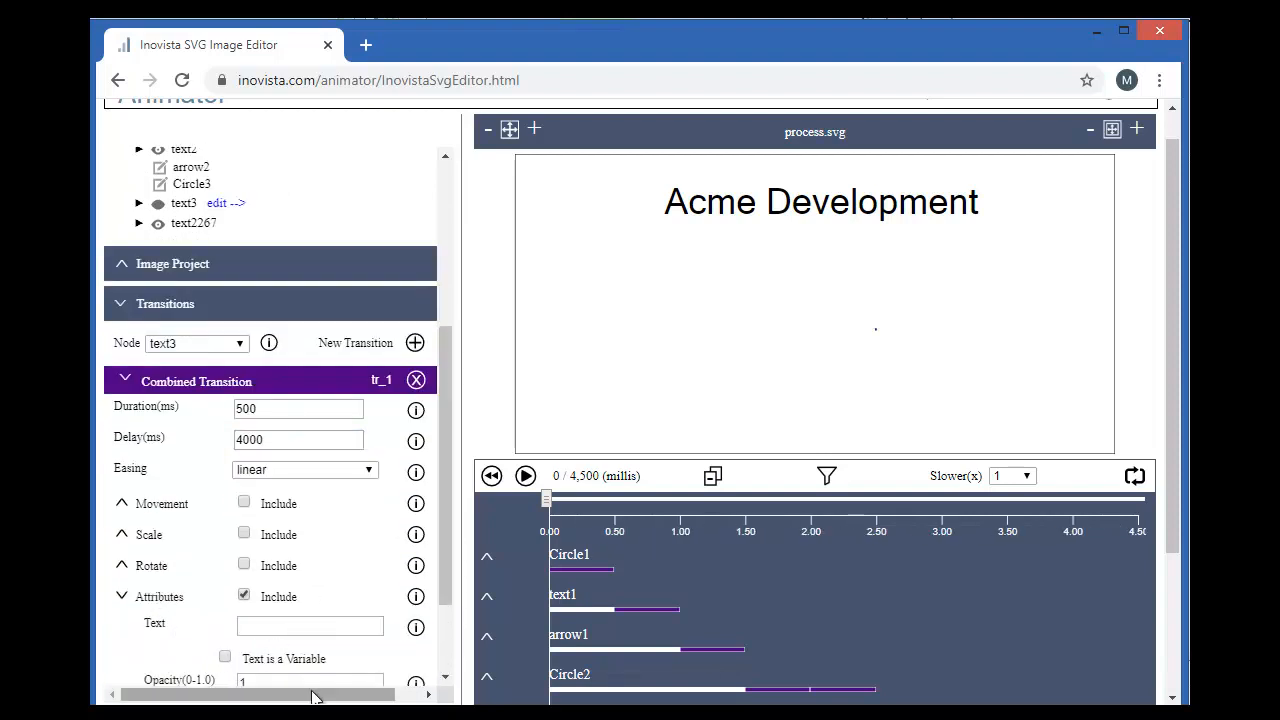
pyautogui.scroll(-1, 448, 598)
pyautogui.click(287, 585)
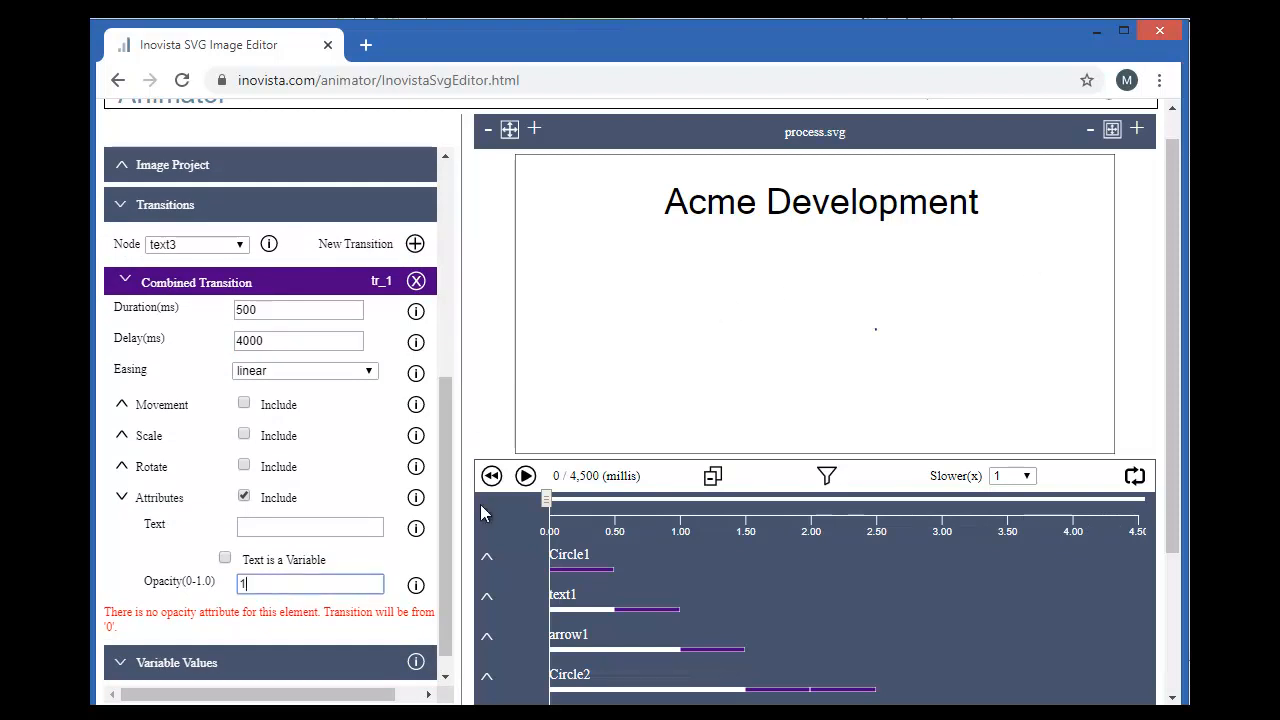
pyautogui.click(526, 476)
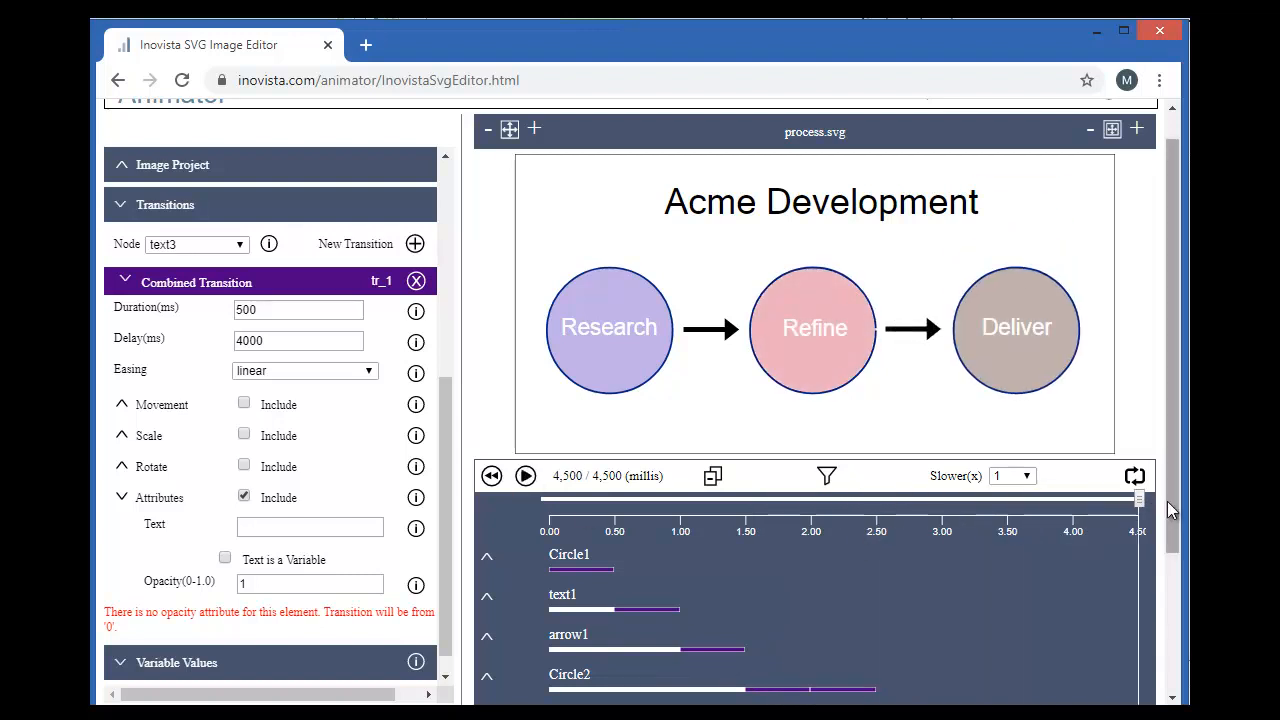
# - Expand Circle2's row in the timeline and open its second transition to view its settings
pyautogui.moveTo(1172, 496); pyautogui.dragTo(1155, 612)
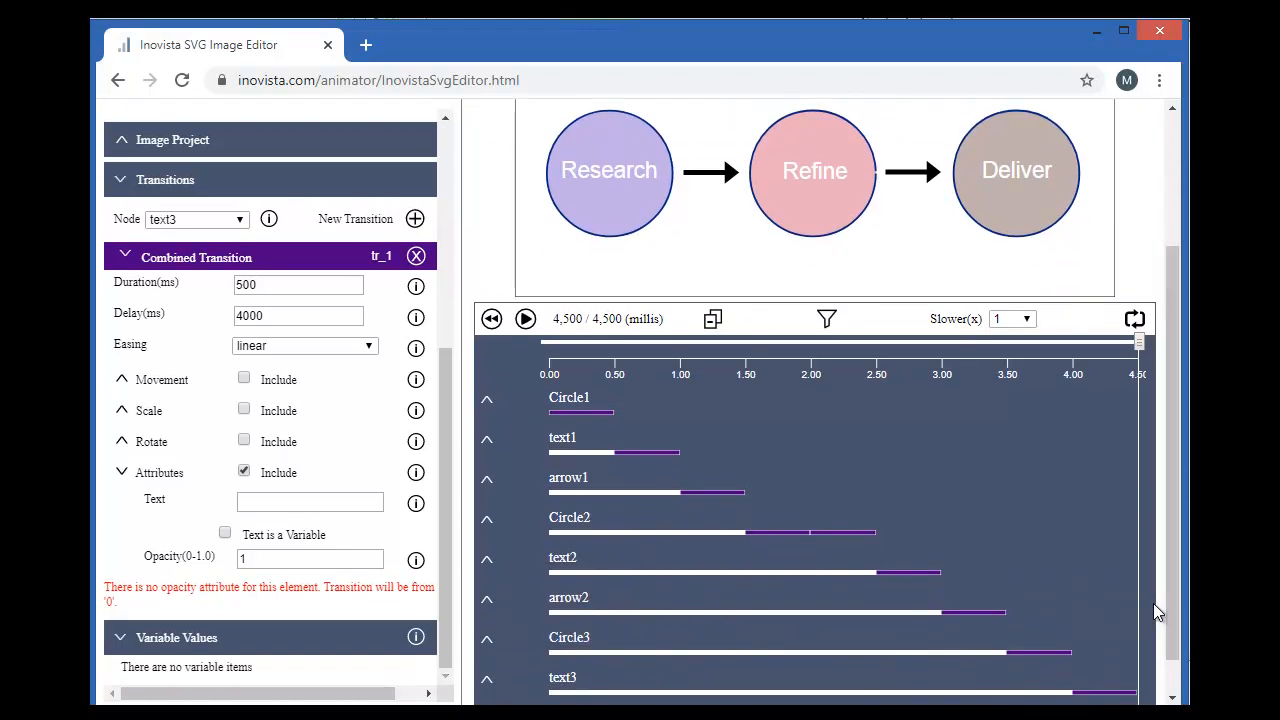
pyautogui.click(660, 540)
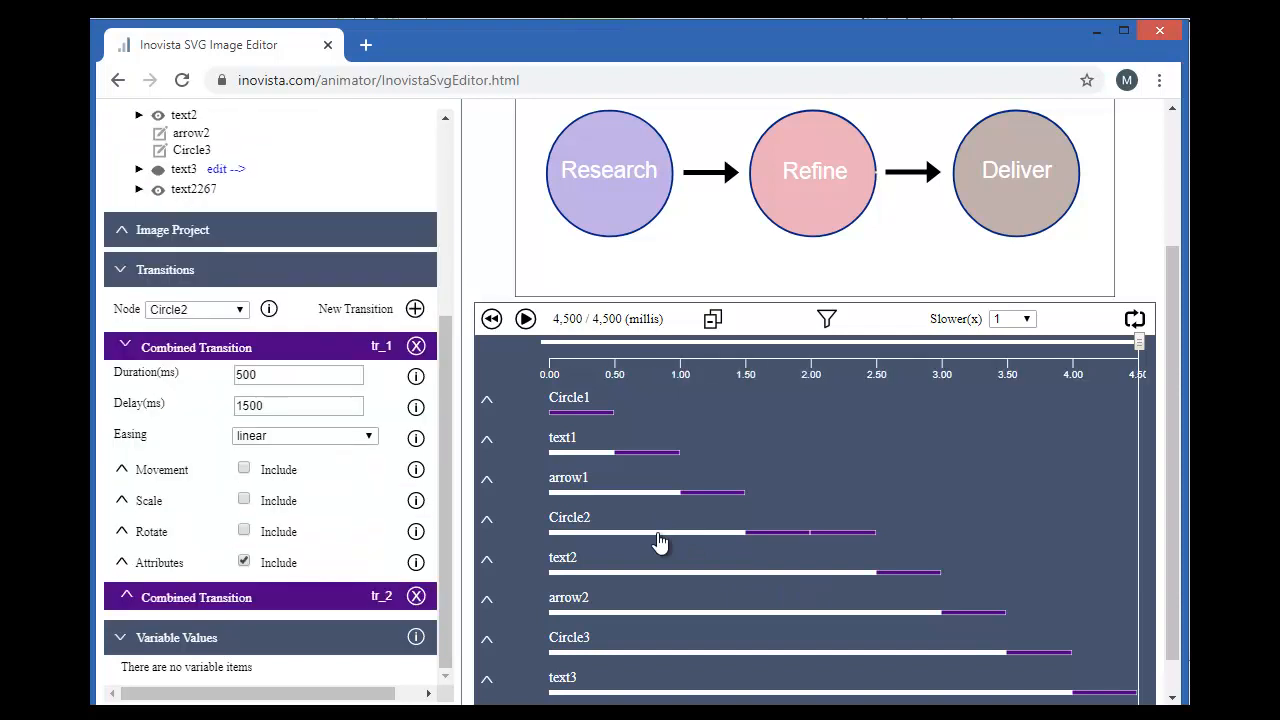
pyautogui.click(487, 519)
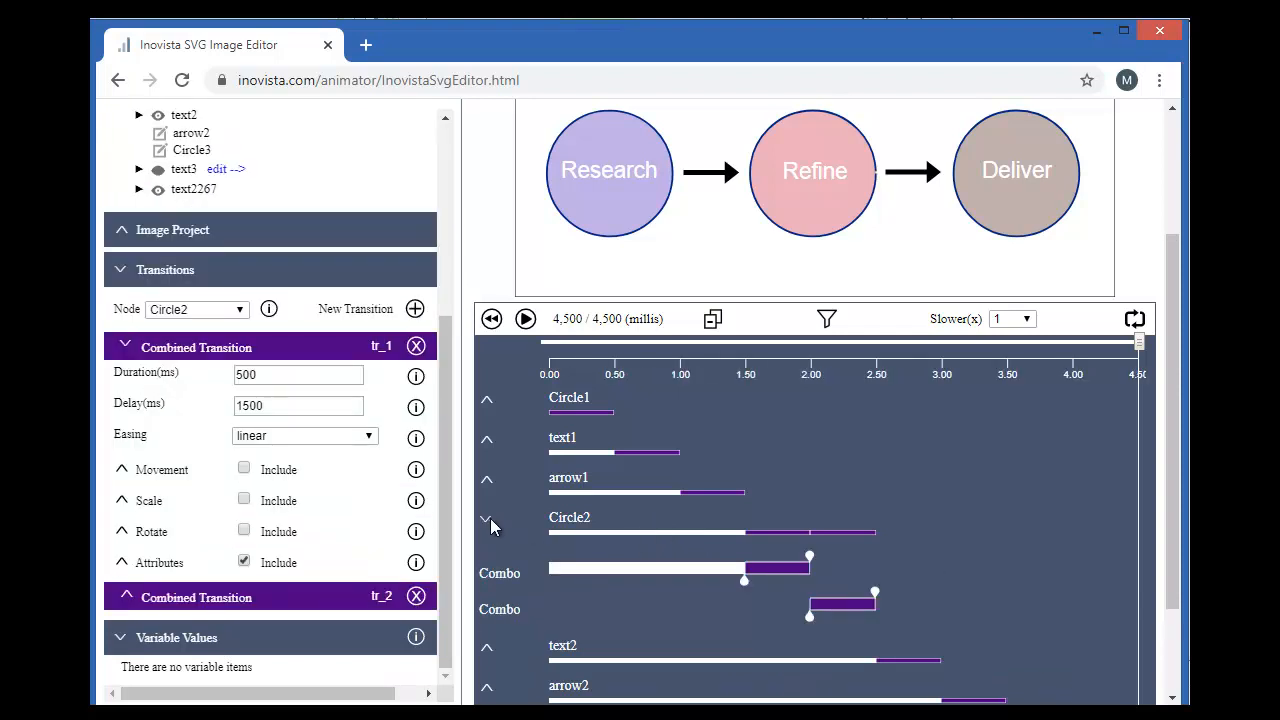
pyautogui.click(850, 606)
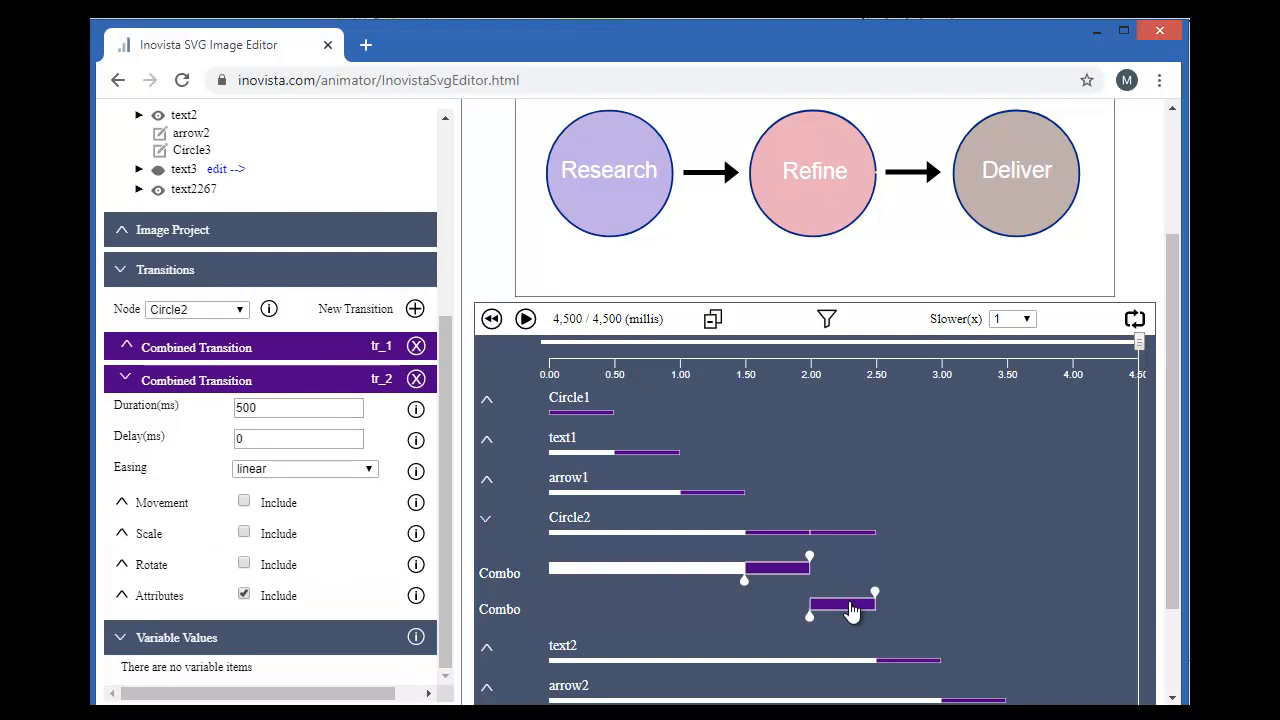
# - Expand the text2 and arrow2 rows in the timeline to show their individual transition bars
pyautogui.click(488, 649)
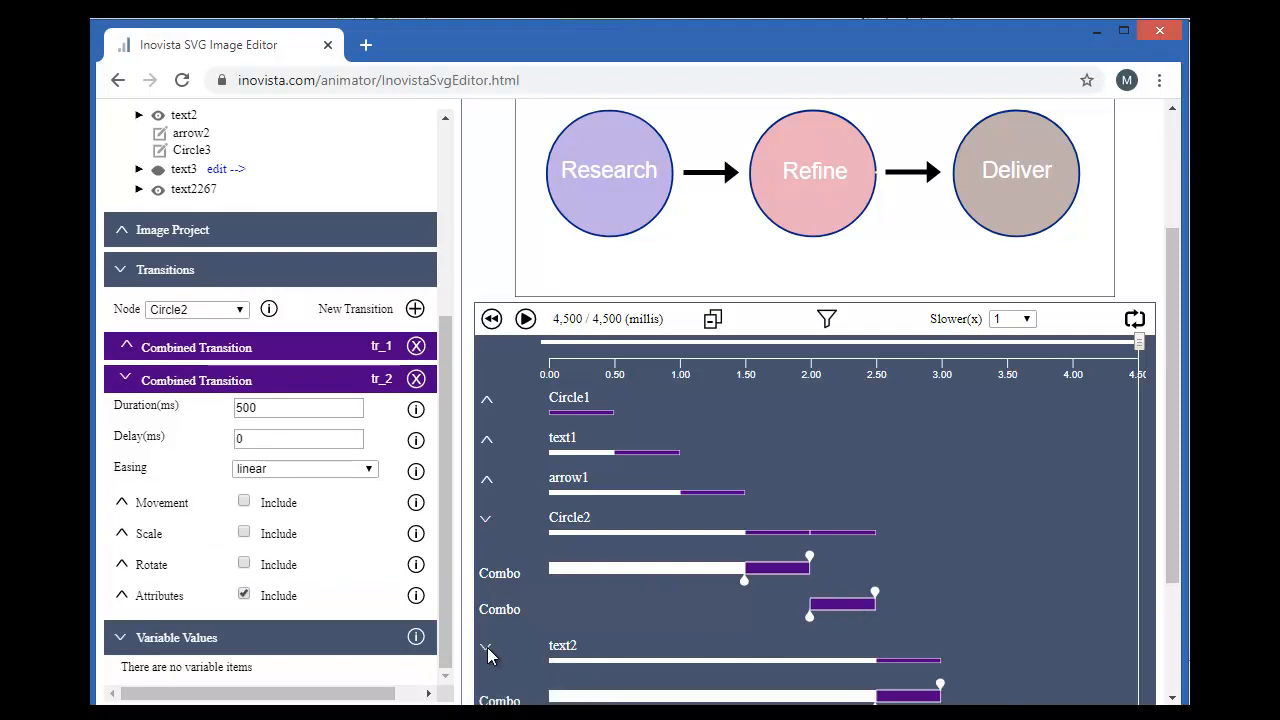
pyautogui.moveTo(1172, 509); pyautogui.dragTo(1172, 600)
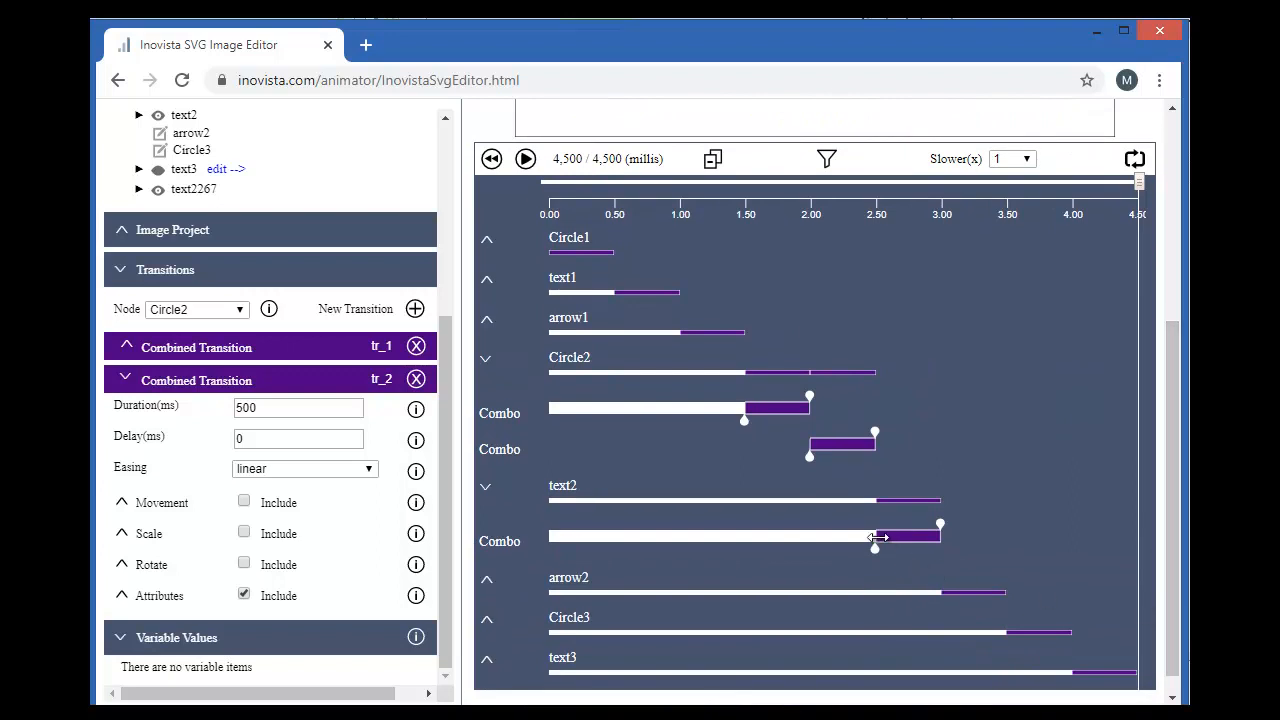
pyautogui.click(487, 582)
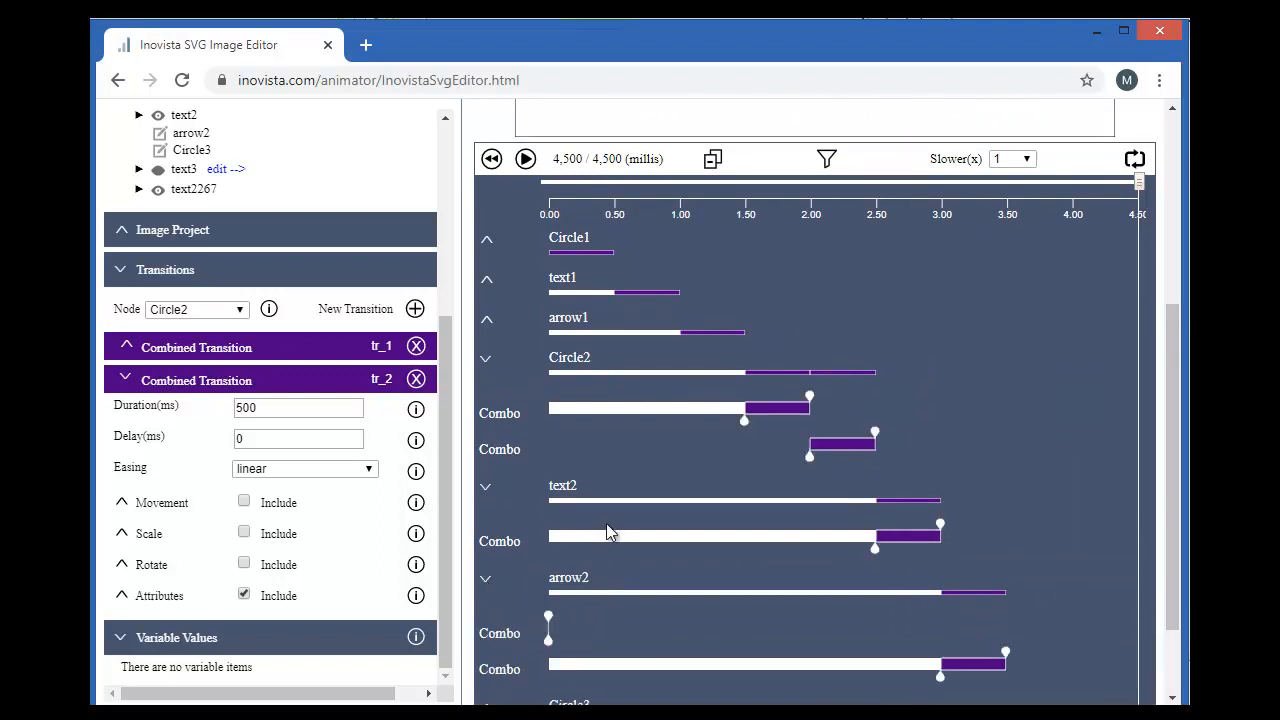
# - On the timeline, give arrow2's first transition about 497 ms delay and 888 ms duration, and its second transition about 2437 ms delay
pyautogui.scroll(-2, 606, 523)
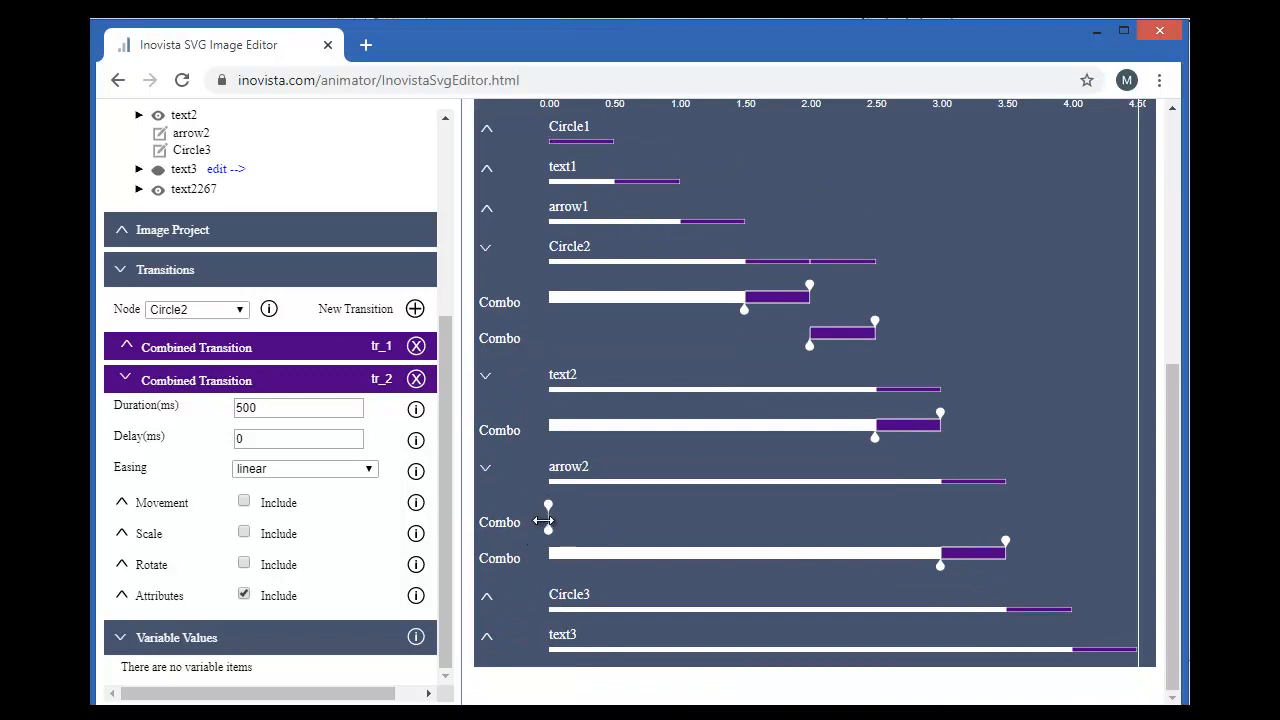
pyautogui.moveTo(547, 530); pyautogui.dragTo(729, 503)
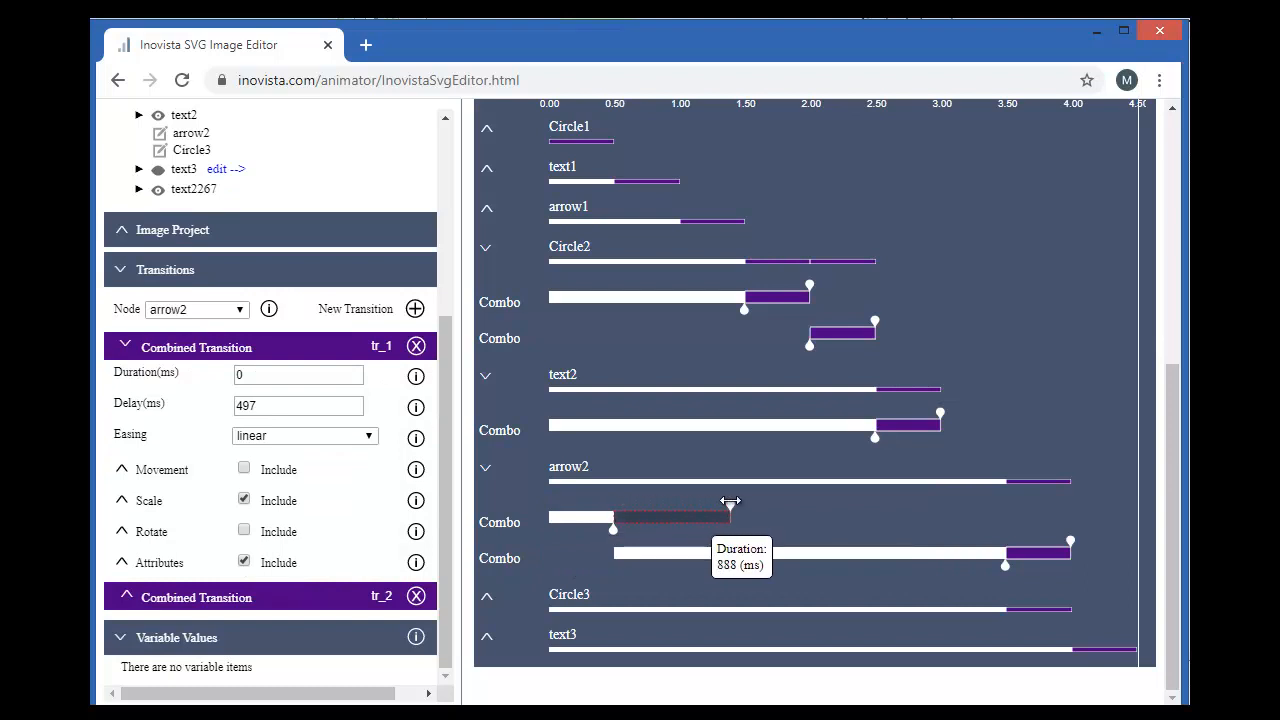
pyautogui.moveTo(1077, 556); pyautogui.dragTo(1009, 566)
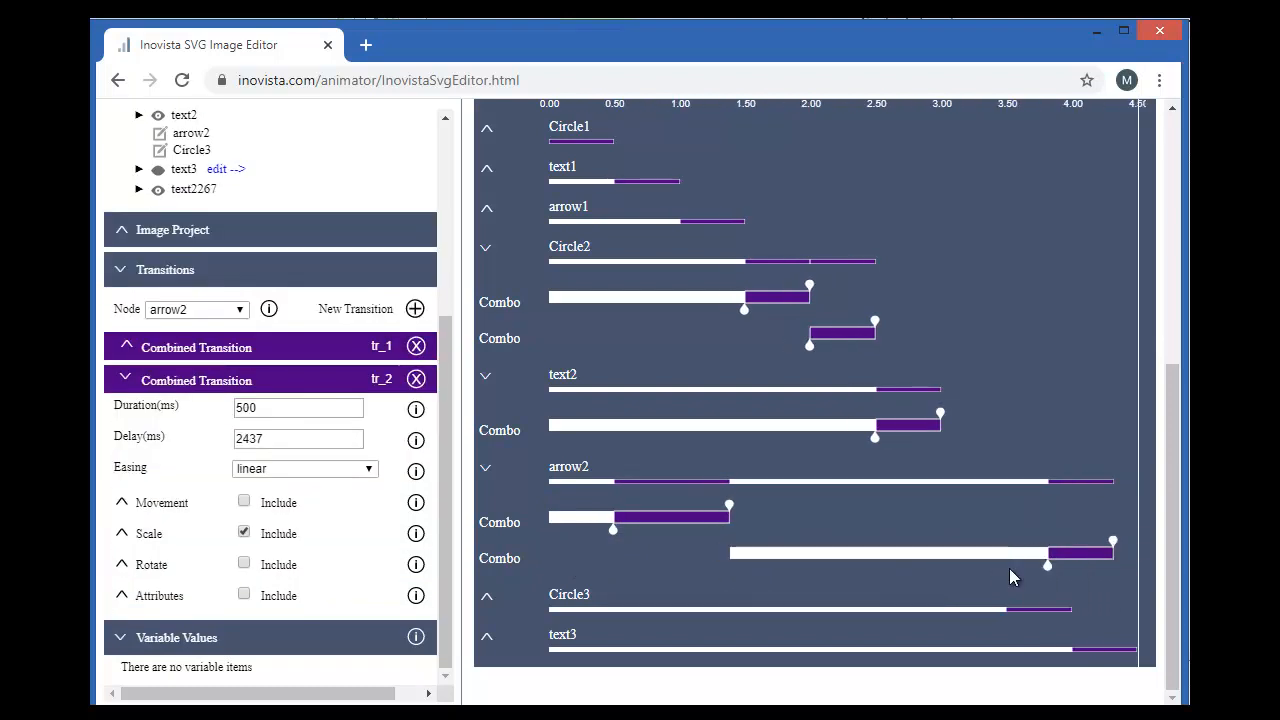